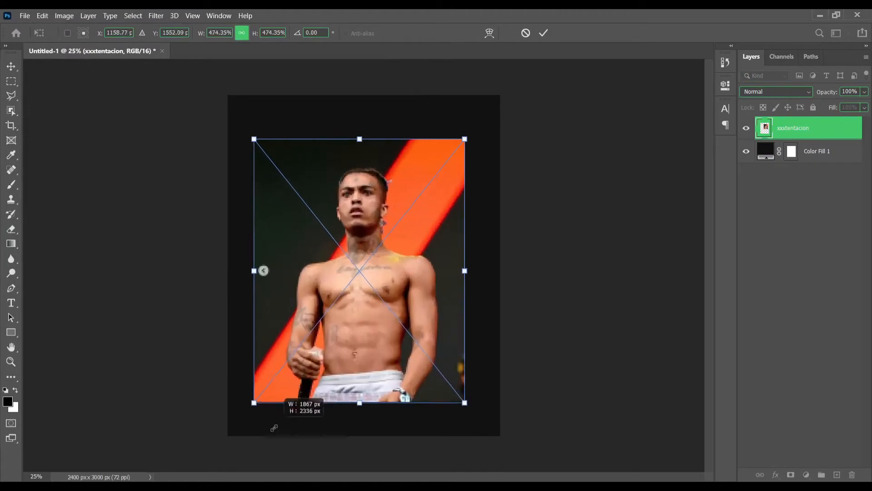
# - Enlarge the placed photo to nearly the canvas width, align it with the canvas's lower edge and commit the transform
pyautogui.moveTo(465, 431); pyautogui.dragTo(486, 441)
pyautogui.moveTo(431, 371)
pyautogui.mouseDown()
pyautogui.moveTo(453, 372)
pyautogui.moveTo(440, 378)
pyautogui.mouseUp()
pyautogui.click(544, 33)
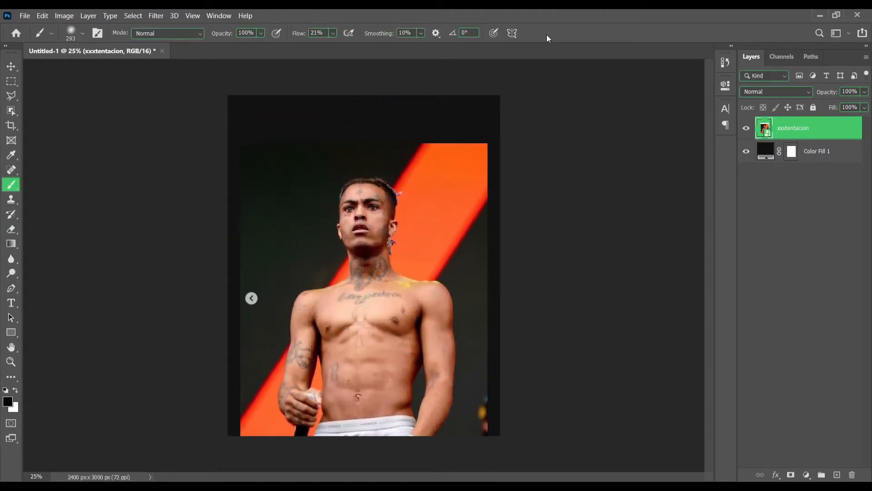
# - Select the photo's subject automatically and add a layer mask from the selection to hide the background
pyautogui.click(12, 111)
pyautogui.click(437, 32)
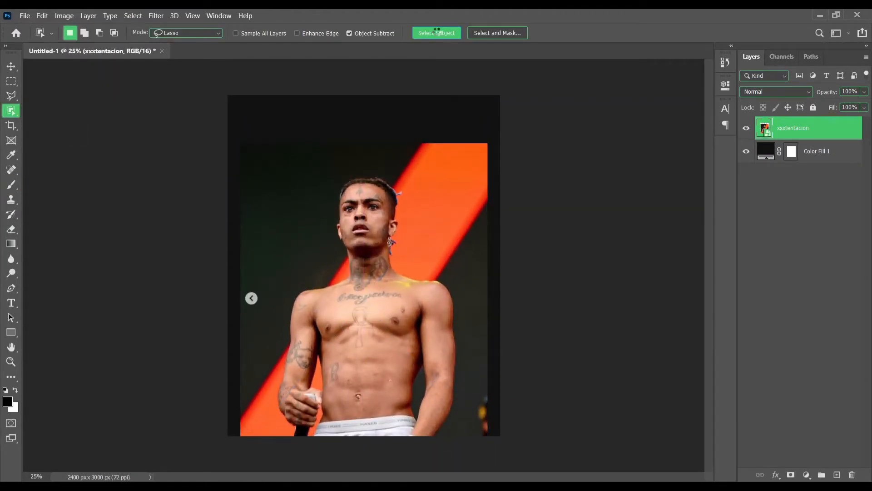
pyautogui.click(791, 474)
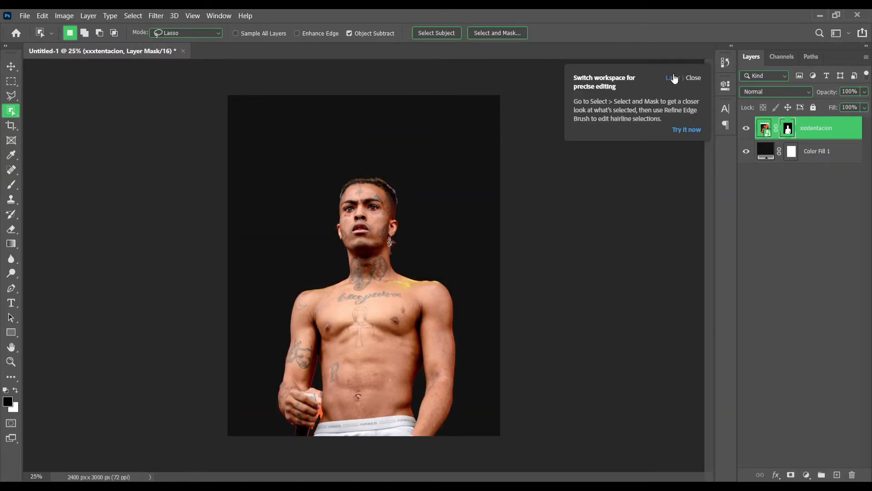
pyautogui.click(672, 78)
pyautogui.scroll(4, 383, 289)
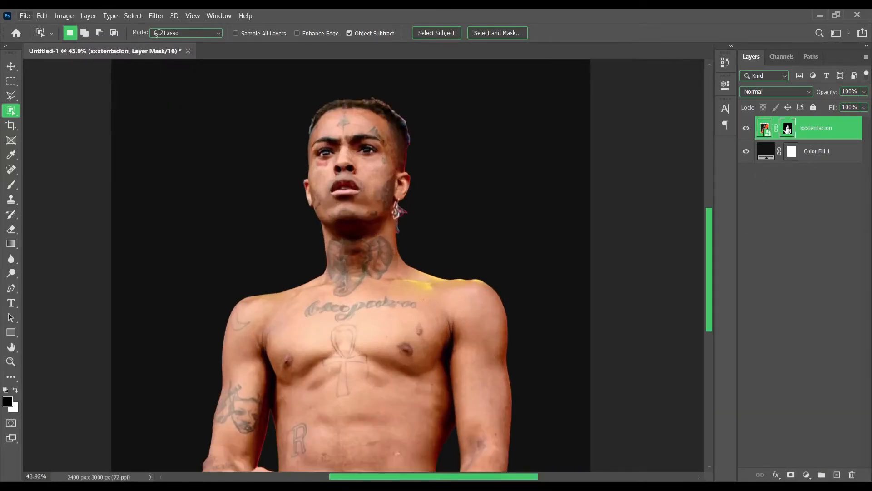
# - Target the photo's layer mask and set the Brush tool's size to 37 px
pyautogui.rightClick(788, 129)
pyautogui.click(791, 135)
pyautogui.rightClick(787, 130)
pyautogui.click(791, 135)
pyautogui.scroll(-3, 364, 272)
pyautogui.click(12, 184)
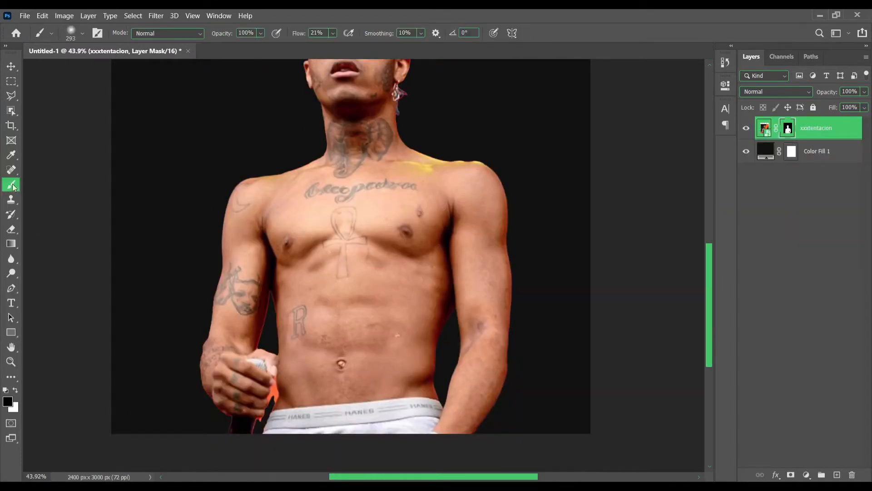
pyautogui.rightClick(251, 270)
pyautogui.write('37')
pyautogui.press('Return')
# - Reduce the brush to 8 px at 100% flow and mask the red fringe on the arm's inner edge beside the torso
pyautogui.scroll(10, 254, 410)
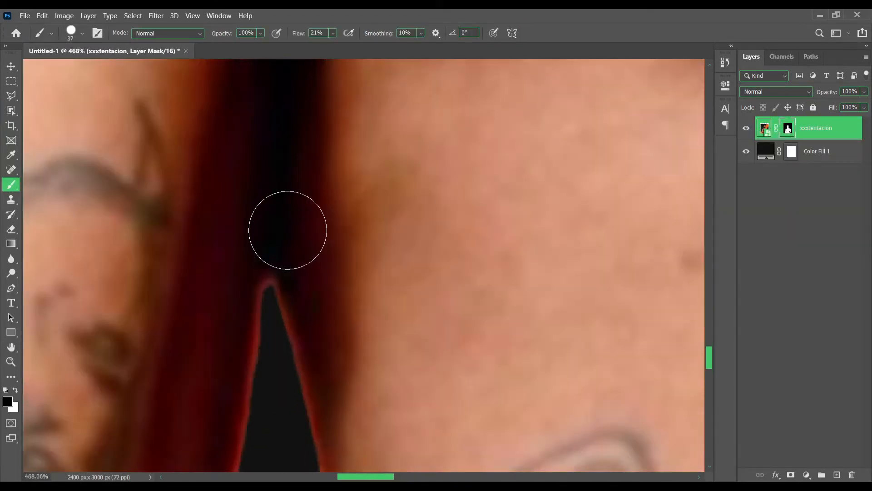
pyautogui.rightClick(287, 230)
pyautogui.write('12')
pyautogui.press('Return')
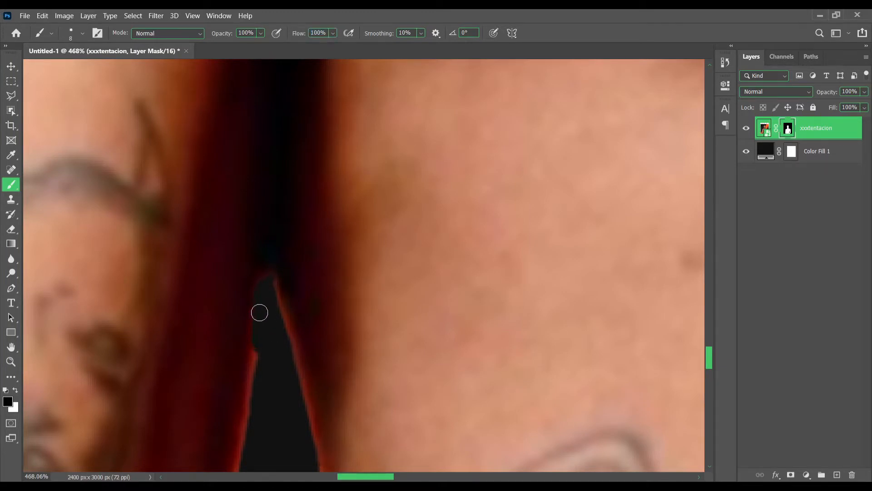
pyautogui.scroll(-6, 246, 359)
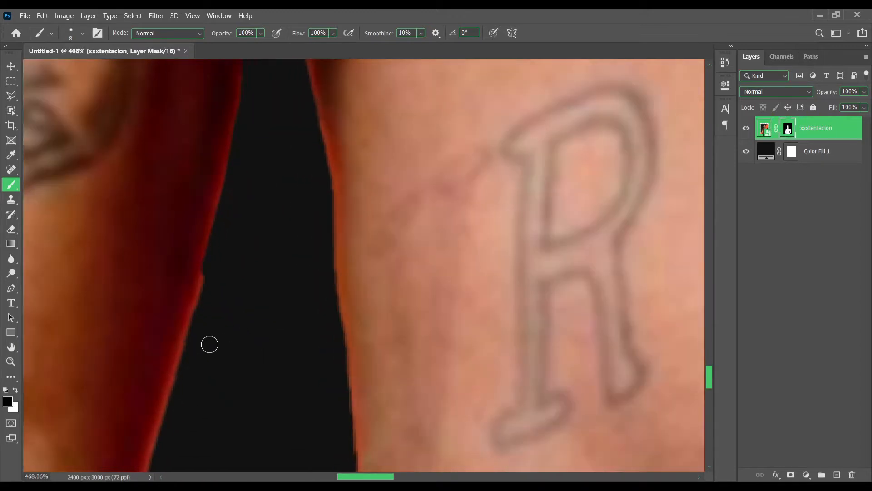
pyautogui.keyDown('shift'); pyautogui.click(178, 381); pyautogui.keyUp('shift')
pyautogui.scroll(-3, 175, 382)
pyautogui.keyDown('shift'); pyautogui.click(137, 422); pyautogui.keyUp('shift')
# - Refine the mask along the tattooed arm's inner edge with straight black strokes down to the wrist
pyautogui.scroll(-10, 200, 368)
pyautogui.scroll(9, 216, 318)
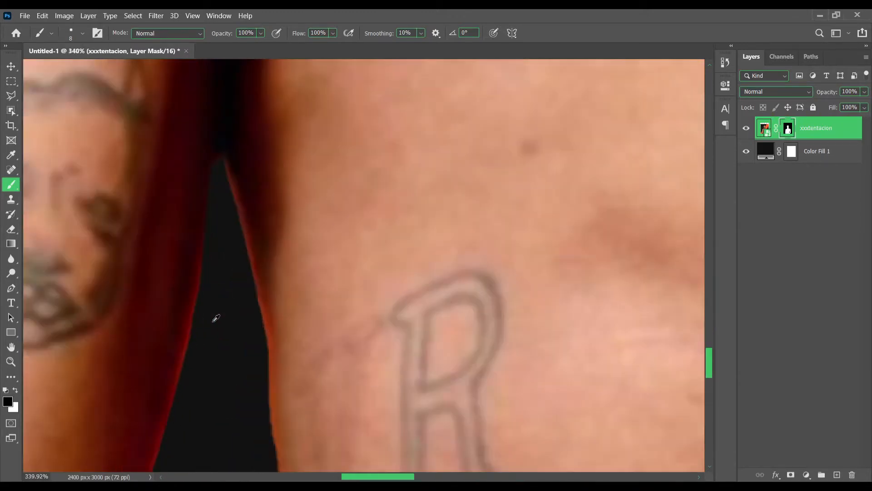
pyautogui.scroll(2, 216, 318)
pyautogui.scroll(-3, 136, 419)
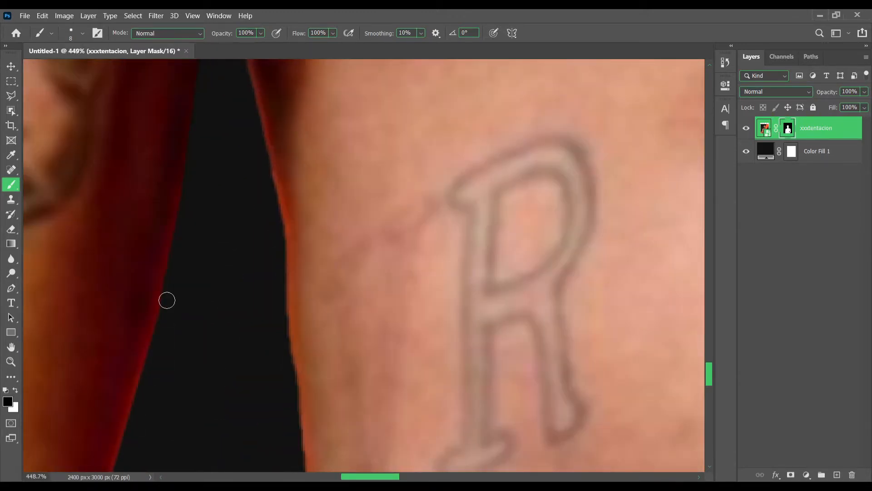
pyautogui.keyDown('shift'); pyautogui.click(137, 418); pyautogui.keyUp('shift')
pyautogui.scroll(-3, 165, 337)
pyautogui.keyDown('shift'); pyautogui.click(98, 417); pyautogui.keyUp('shift')
pyautogui.scroll(-14, 220, 254)
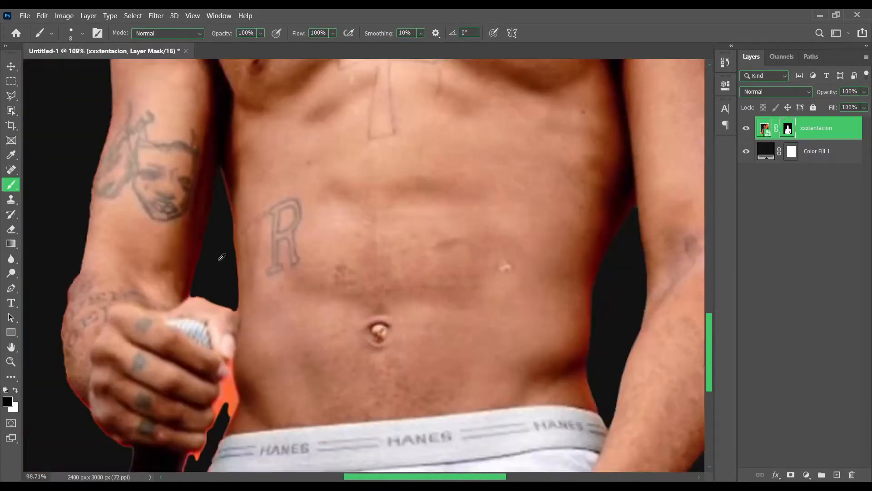
# - Mask the red fringe on the torso side of the arm gap with straight black strokes down to the hand
pyautogui.scroll(5, 352, 346)
pyautogui.scroll(-3, 351, 346)
pyautogui.scroll(8, 289, 186)
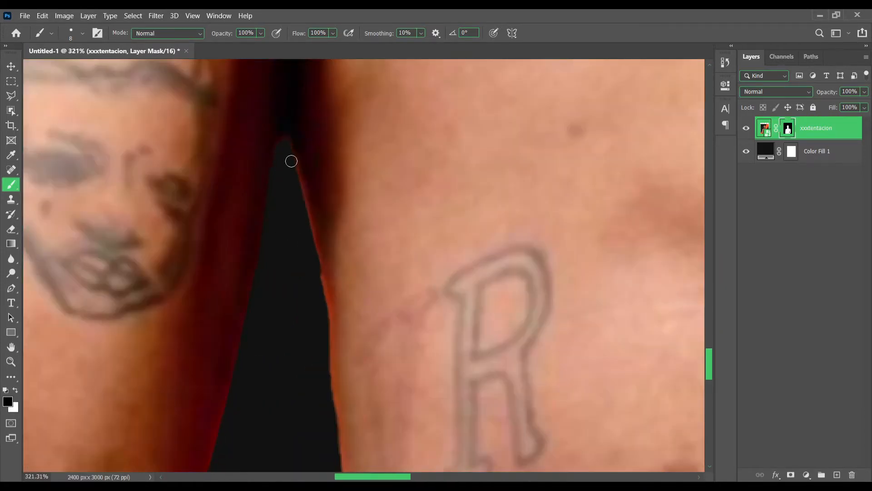
pyautogui.scroll(-3, 325, 306)
pyautogui.keyDown('shift'); pyautogui.click(335, 322); pyautogui.keyUp('shift')
pyautogui.keyDown('shift'); pyautogui.click(342, 402); pyautogui.keyUp('shift')
pyautogui.scroll(-3, 341, 363)
pyautogui.keyDown('shift'); pyautogui.click(341, 336); pyautogui.keyUp('shift')
pyautogui.scroll(-9, 325, 291)
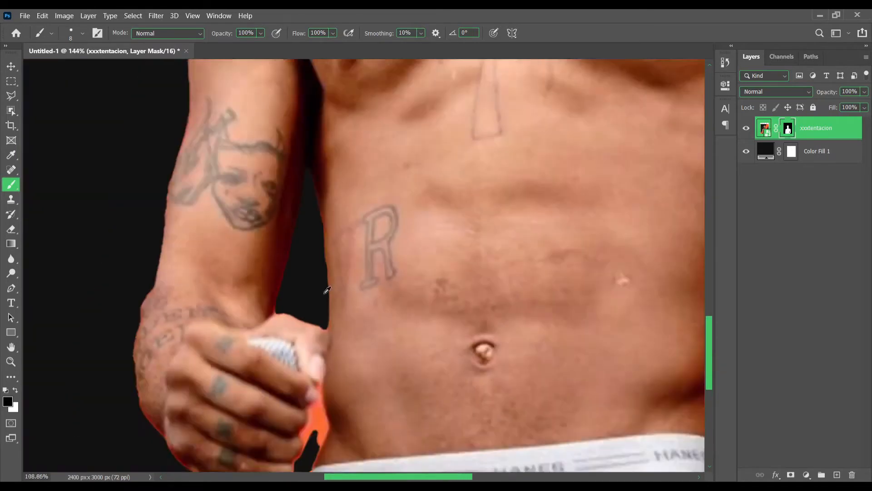
# - Enlarge the brush to 20 px and mask the orange background along the waist and waistband edge beside the hand
pyautogui.scroll(4, 295, 359)
pyautogui.scroll(4, 294, 359)
pyautogui.press(']')
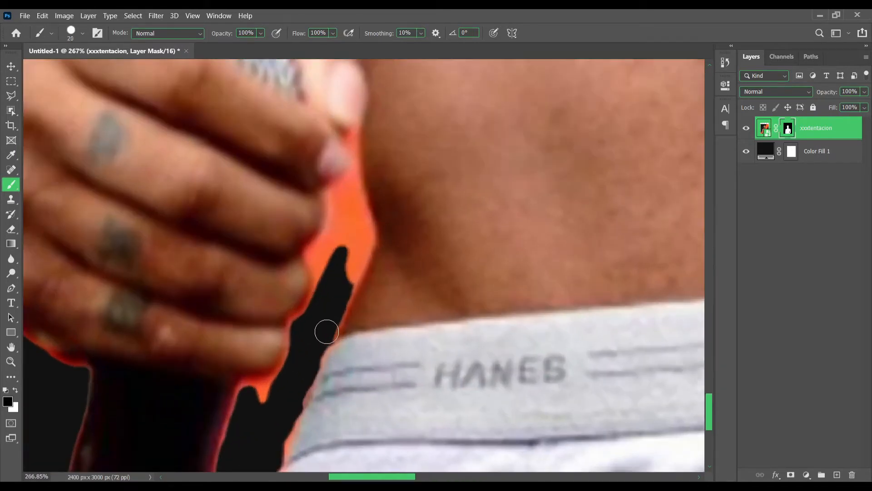
pyautogui.moveTo(327, 332)
pyautogui.mouseDown()
pyautogui.moveTo(364, 238)
pyautogui.moveTo(299, 387)
pyautogui.mouseUp()
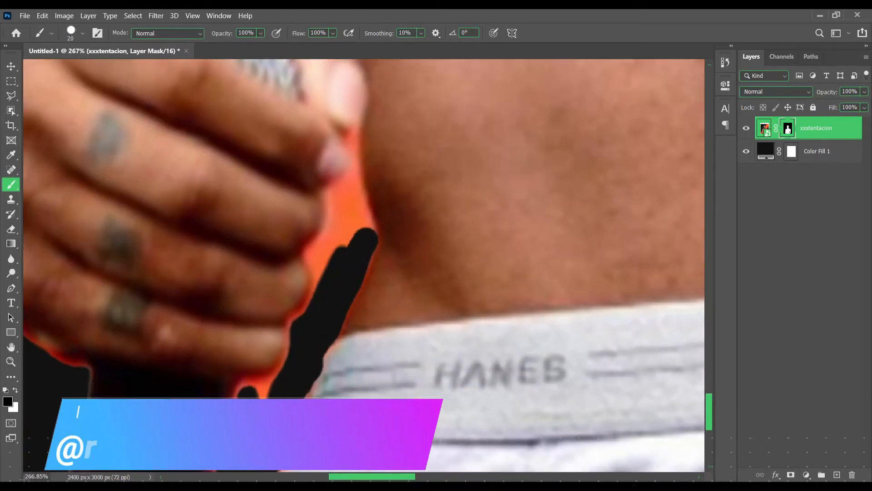
pyautogui.scroll(-3, 272, 360)
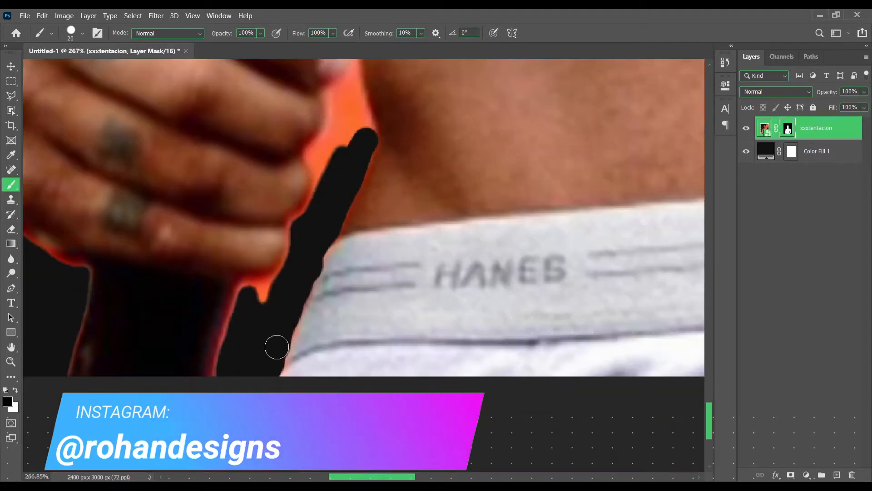
# - Mask out the remaining orange background between the waist and fingers and below the little finger
pyautogui.scroll(2, 357, 143)
pyautogui.moveTo(366, 209)
pyautogui.mouseDown()
pyautogui.moveTo(355, 159)
pyautogui.moveTo(335, 168)
pyautogui.moveTo(329, 217)
pyautogui.moveTo(314, 236)
pyautogui.mouseUp()
pyautogui.hotkey('ctrl', 'z')
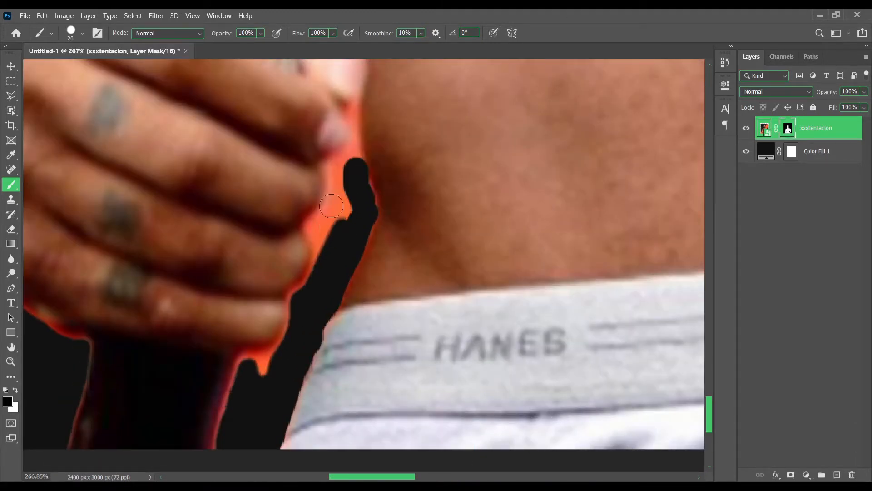
pyautogui.moveTo(350, 159); pyautogui.dragTo(321, 224)
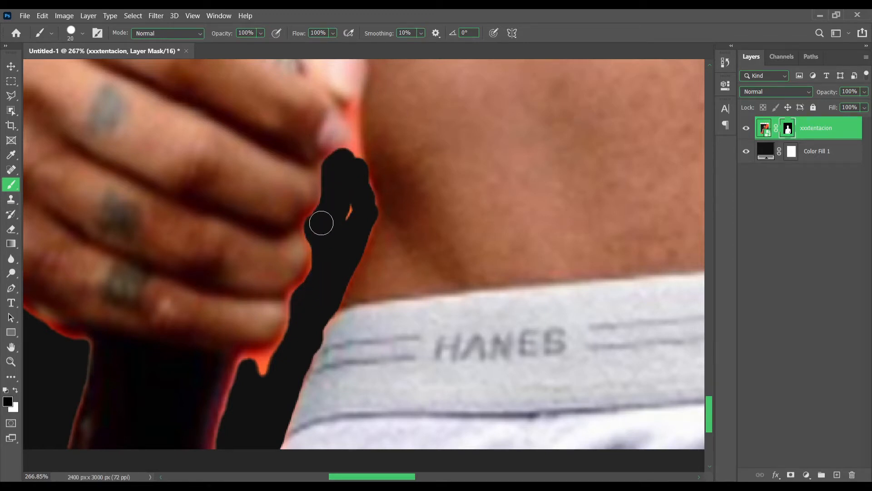
pyautogui.moveTo(300, 300); pyautogui.dragTo(322, 236)
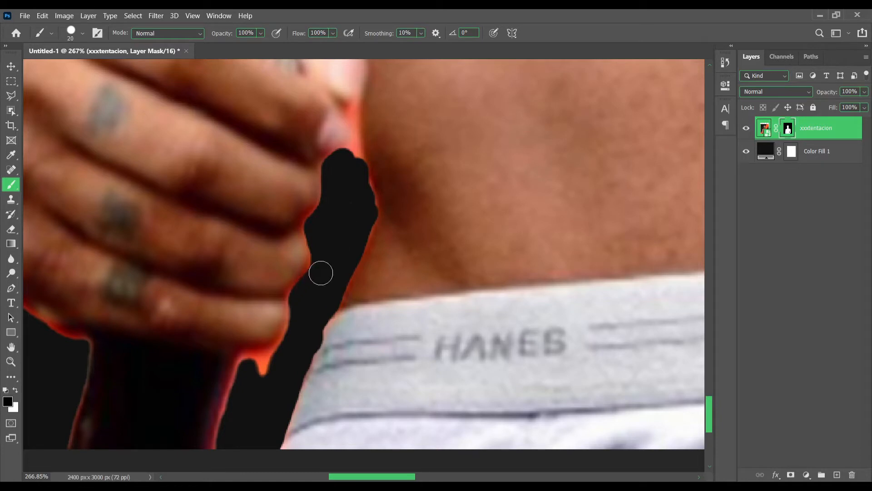
pyautogui.moveTo(301, 299)
pyautogui.mouseDown()
pyautogui.moveTo(281, 375)
pyautogui.moveTo(261, 368)
pyautogui.mouseUp()
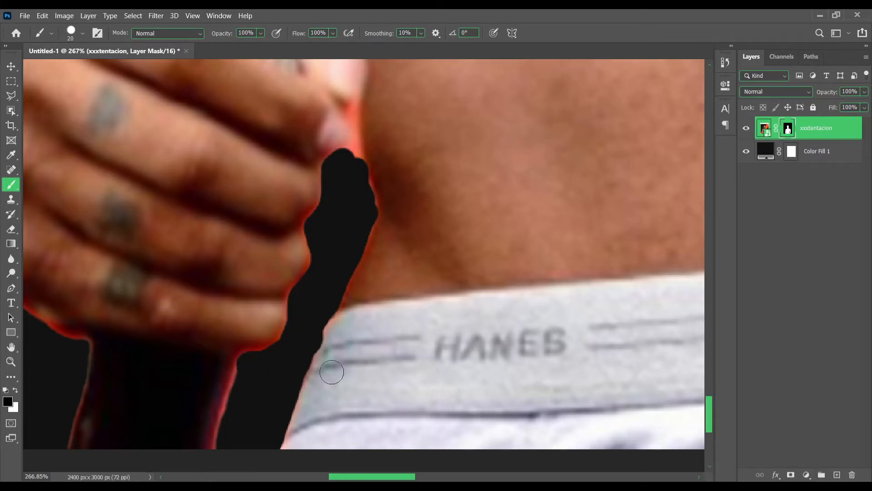
# - Trim the mask around the microphone handle and along the outer edge of the hand, wrist and tattooed arm
pyautogui.scroll(1, 327, 316)
pyautogui.moveTo(278, 411); pyautogui.dragTo(291, 346)
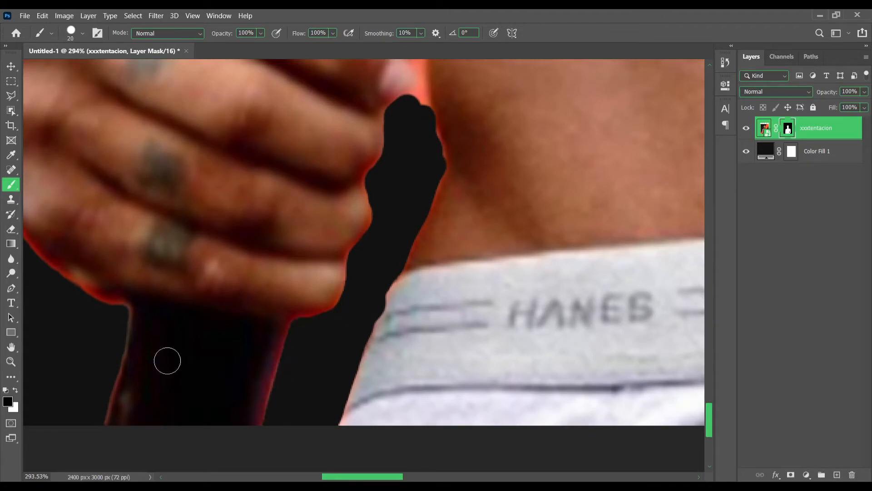
pyautogui.scroll(-5, 88, 374)
pyautogui.scroll(4, 179, 349)
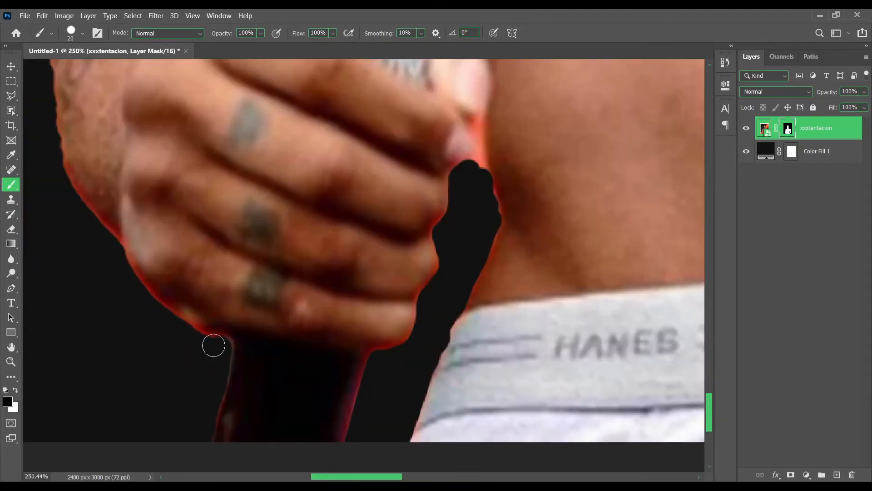
pyautogui.scroll(5, 101, 234)
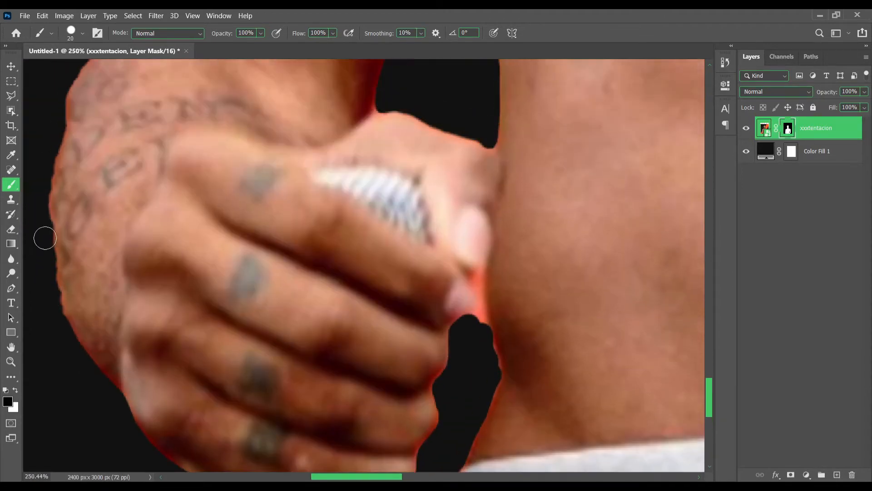
pyautogui.scroll(6, 129, 206)
pyautogui.hscroll(-2, 128, 206)
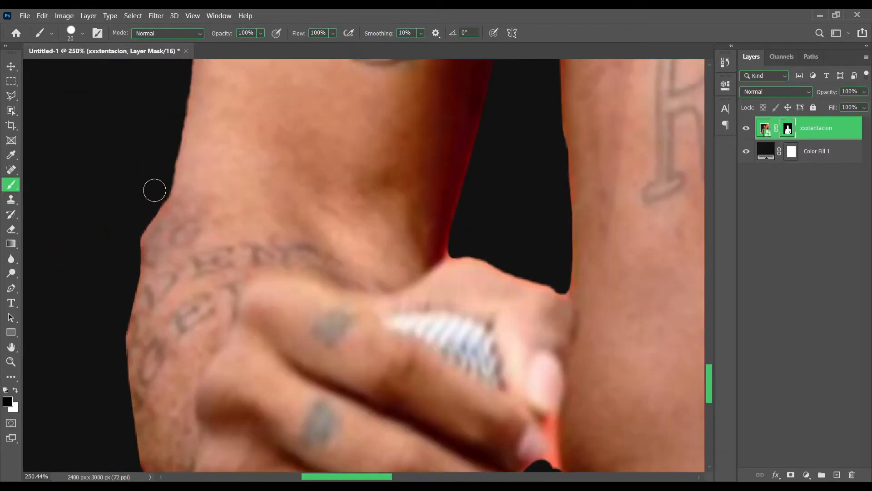
pyautogui.scroll(5, 224, 345)
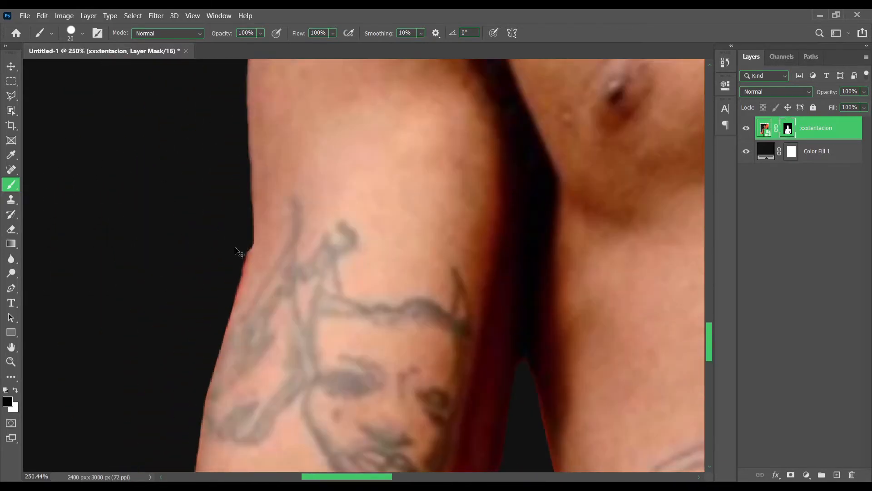
# - Clean the mask's edge along the microphone's inner side and the fingers facing the waist using black
pyautogui.scroll(-6, 243, 245)
pyautogui.scroll(7, 307, 356)
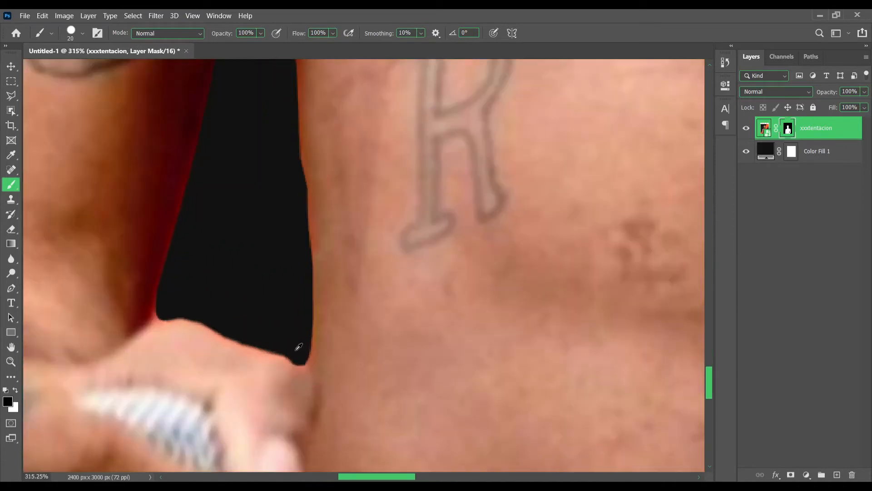
pyautogui.press('x')
pyautogui.scroll(-4, 289, 392)
pyautogui.scroll(4, 175, 411)
pyautogui.press('x')
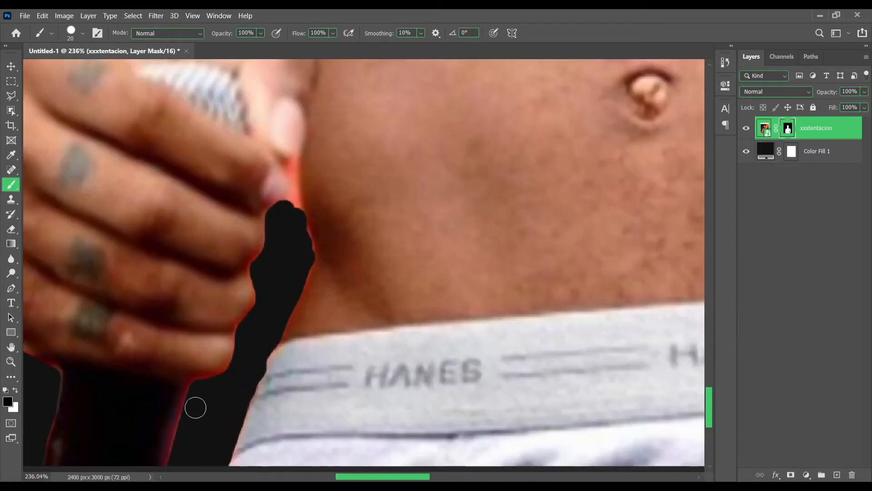
pyautogui.moveTo(194, 400); pyautogui.dragTo(182, 445)
pyautogui.scroll(4, 244, 337)
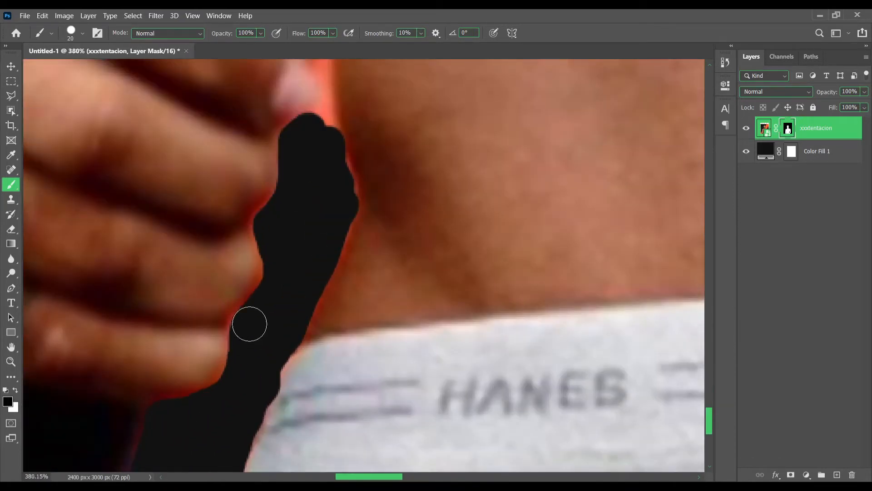
pyautogui.moveTo(249, 324)
pyautogui.mouseDown()
pyautogui.moveTo(281, 288)
pyautogui.moveTo(280, 250)
pyautogui.mouseUp()
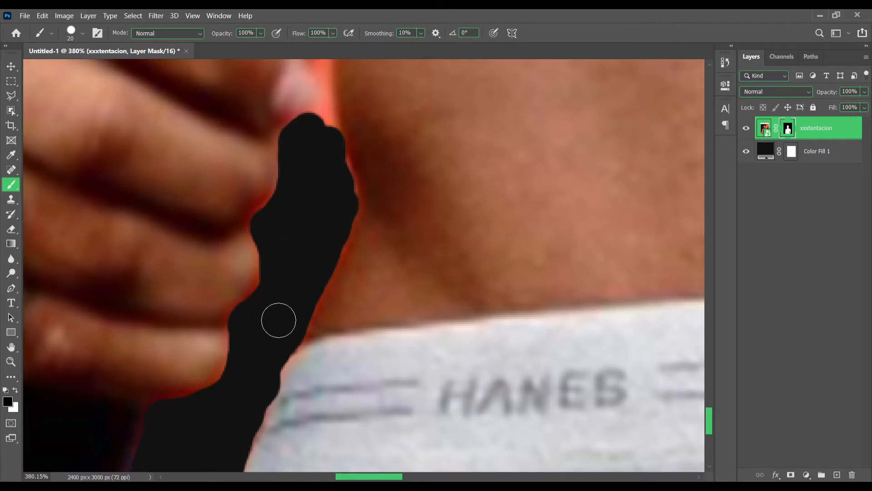
# - Mask out the last orange sliver between the thumb, fingertip and waist, using a 3 px brush for the tight corner
pyautogui.scroll(2, 343, 168)
pyautogui.moveTo(311, 180)
pyautogui.mouseDown()
pyautogui.moveTo(354, 311)
pyautogui.moveTo(321, 198)
pyautogui.moveTo(312, 271)
pyautogui.moveTo(332, 252)
pyautogui.moveTo(337, 336)
pyautogui.mouseUp()
pyautogui.scroll(2, 283, 240)
pyautogui.scroll(3, 324, 171)
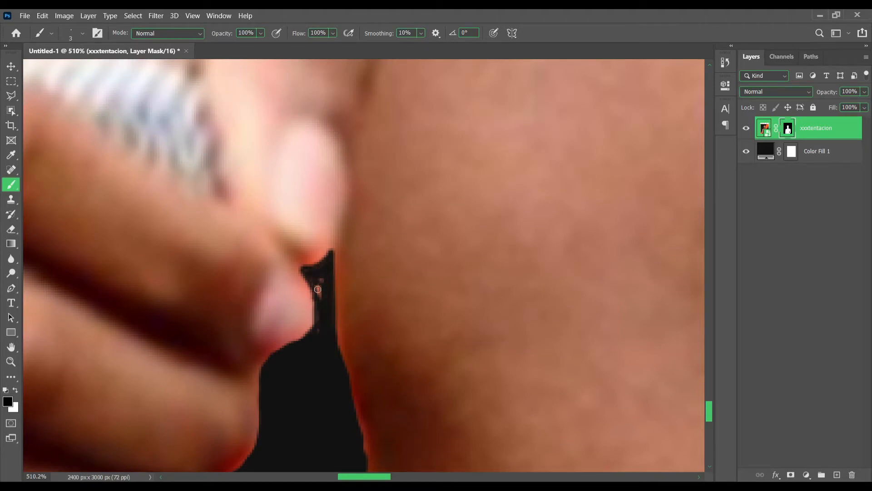
# - Refine the mask along the neck edge and around the dangling earring with a 4 px brush
pyautogui.scroll(-10, 345, 175)
pyautogui.scroll(8, 378, 234)
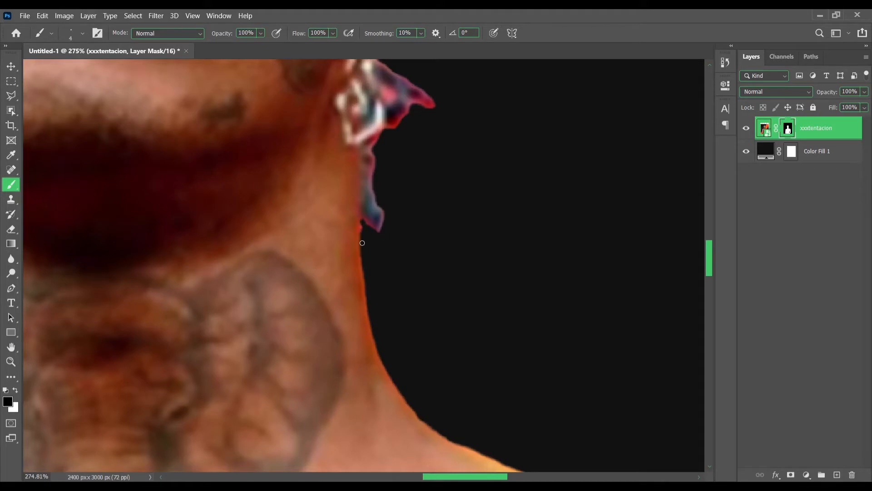
pyautogui.scroll(3, 377, 316)
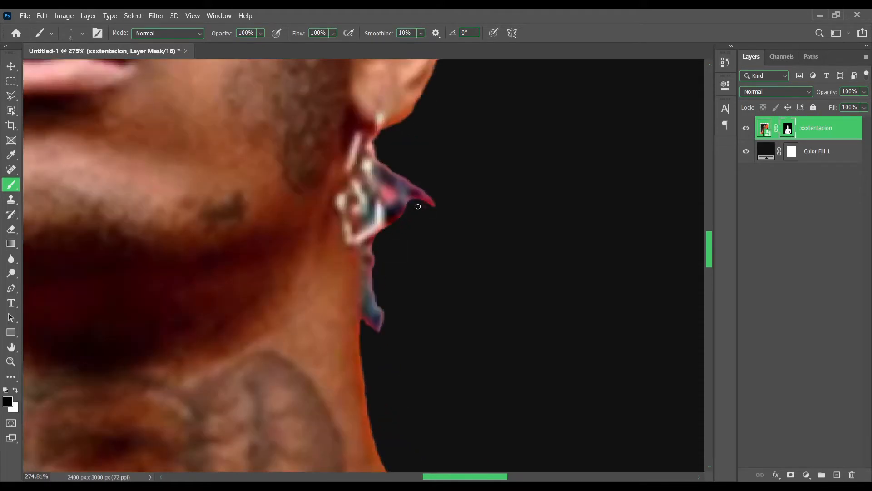
pyautogui.scroll(4, 411, 231)
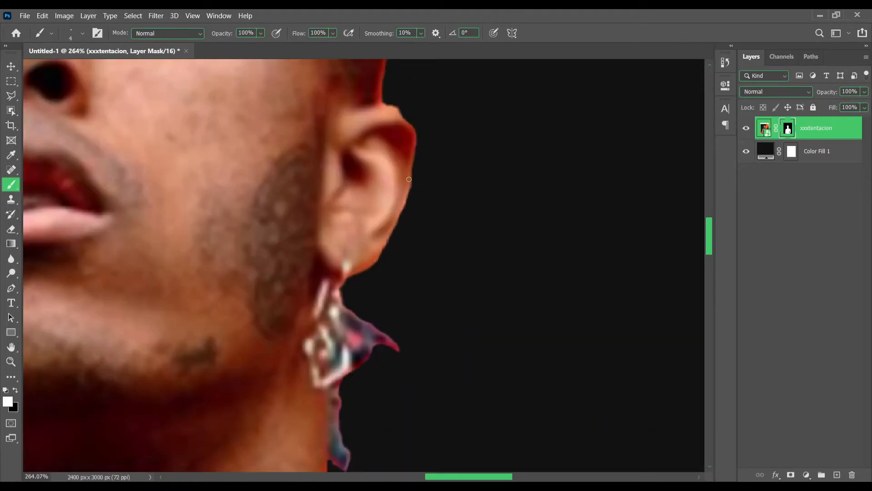
# - Trim the layer mask along the outer edge of the hair above the earring-side ear, using black with a 10 px brush
pyautogui.scroll(-8, 411, 144)
pyautogui.scroll(8, 315, 233)
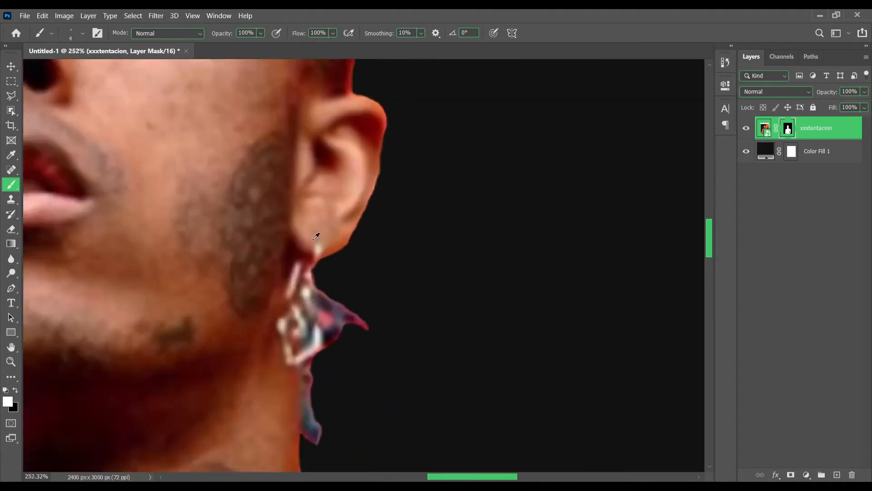
pyautogui.press(']')
pyautogui.press(']')
pyautogui.press(']')
pyautogui.press(']')
pyautogui.press(']')
pyautogui.press(']')
pyautogui.scroll(5, 359, 237)
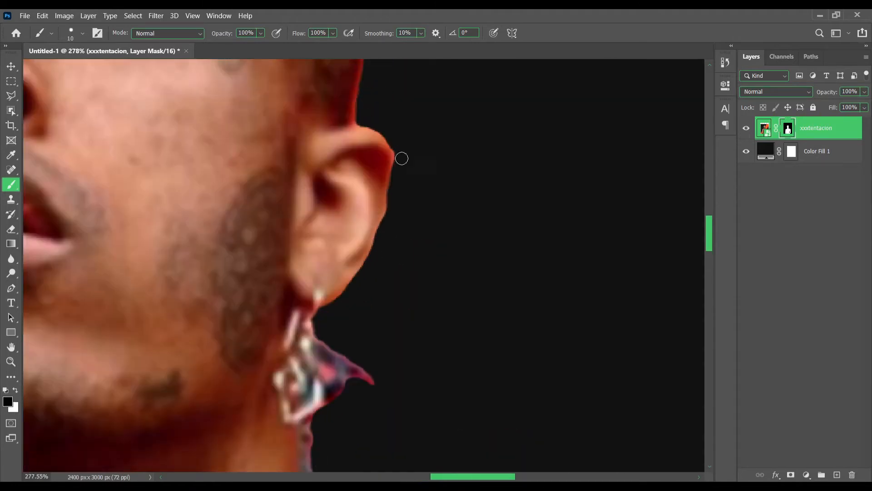
pyautogui.scroll(5, 373, 174)
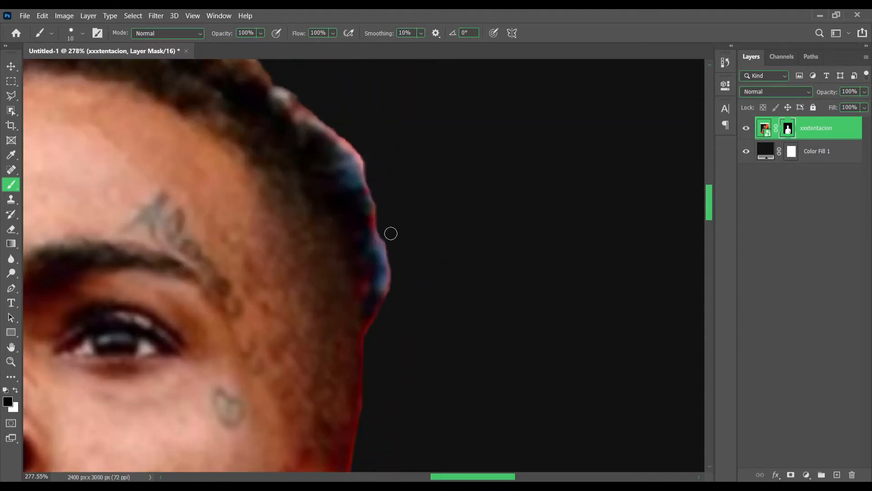
pyautogui.scroll(2, 370, 276)
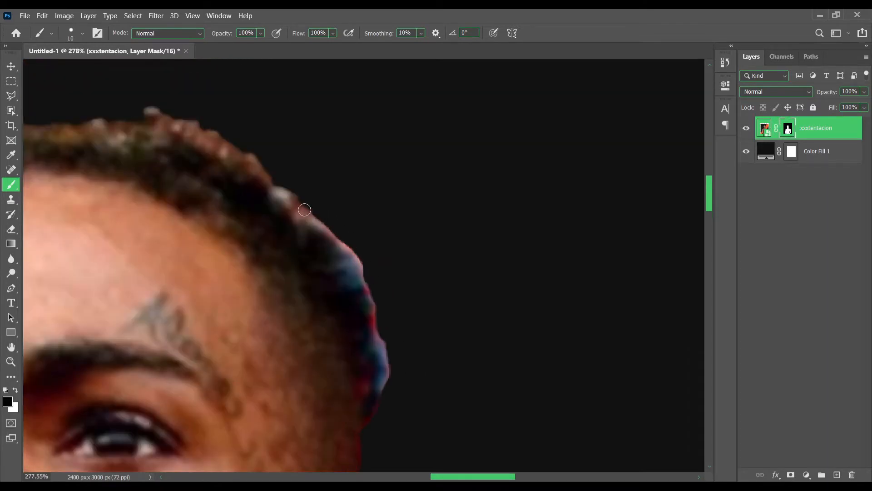
pyautogui.moveTo(304, 209)
pyautogui.mouseDown()
pyautogui.moveTo(357, 256)
pyautogui.moveTo(377, 329)
pyautogui.mouseUp()
pyautogui.scroll(-5, 298, 215)
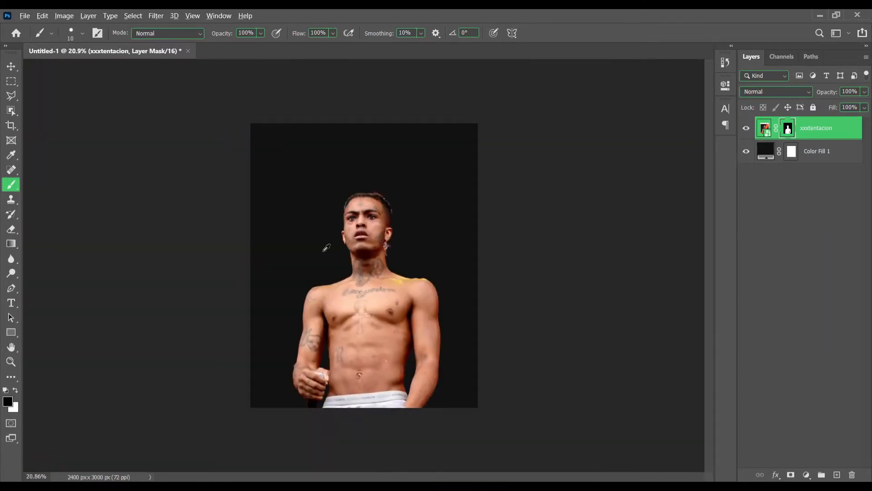
# - Open the mask in Select and Mask and refine the hairline edges with the Refine Edge brush at size 9
pyautogui.scroll(4, 323, 247)
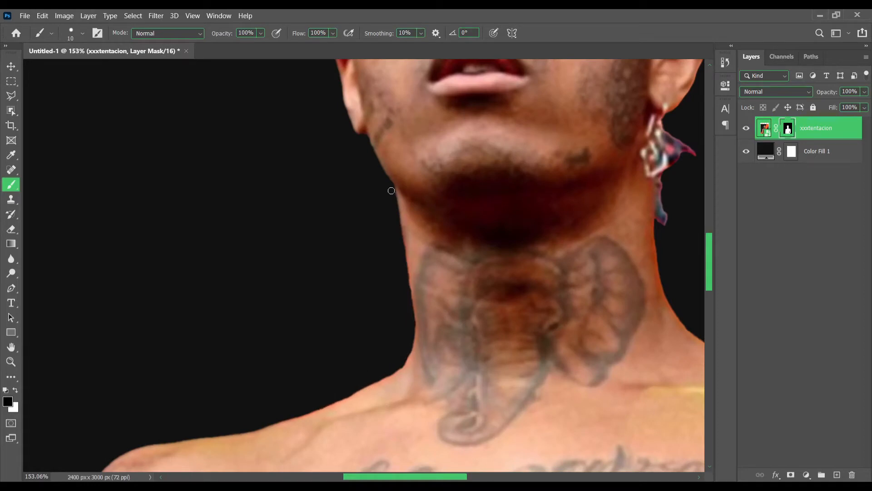
pyautogui.scroll(-4, 391, 190)
pyautogui.hotkey('alt', 'ctrl', 'r')
pyautogui.scroll(4, 522, 259)
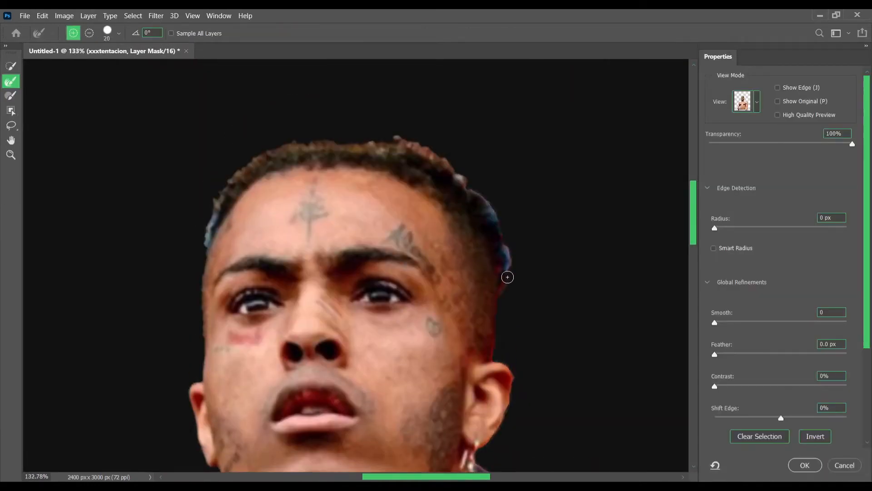
pyautogui.press('[')
pyautogui.press('[')
pyautogui.press('[')
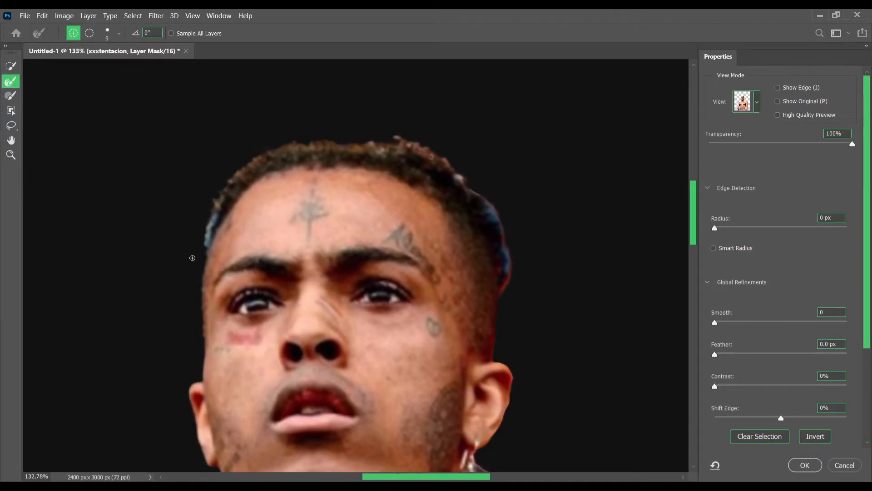
pyautogui.scroll(-4, 476, 275)
pyautogui.scroll(4, 476, 275)
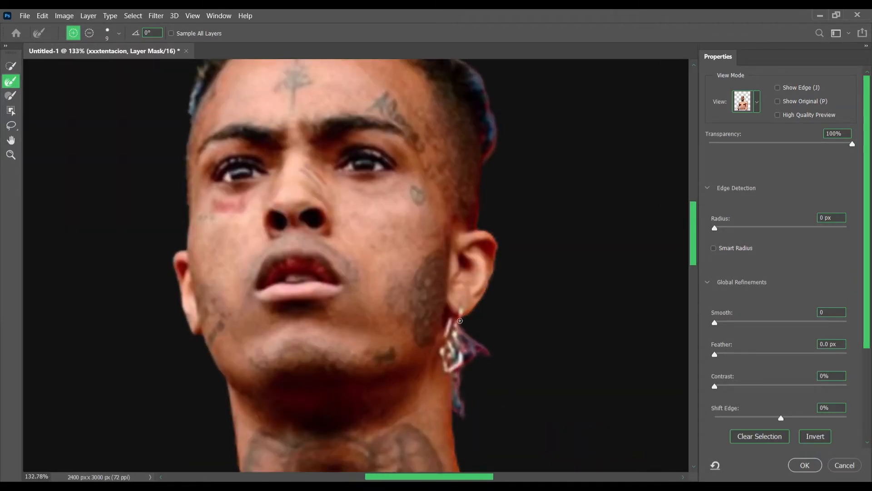
# - Shift the edge to -30%, decontaminate colors at 100%, and output the result to a new layer with layer mask
pyautogui.scroll(-2, 782, 318)
pyautogui.moveTo(781, 317); pyautogui.dragTo(758, 317)
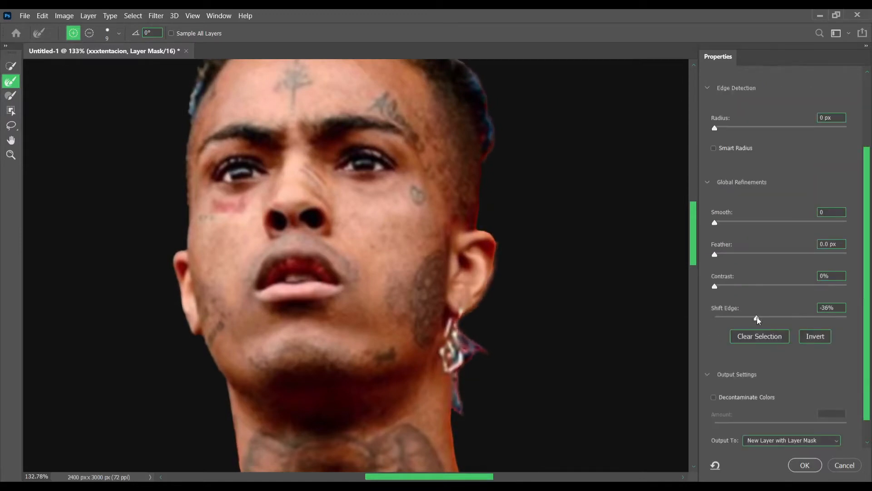
pyautogui.click(714, 397)
pyautogui.click(841, 414)
pyautogui.scroll(-1, 772, 423)
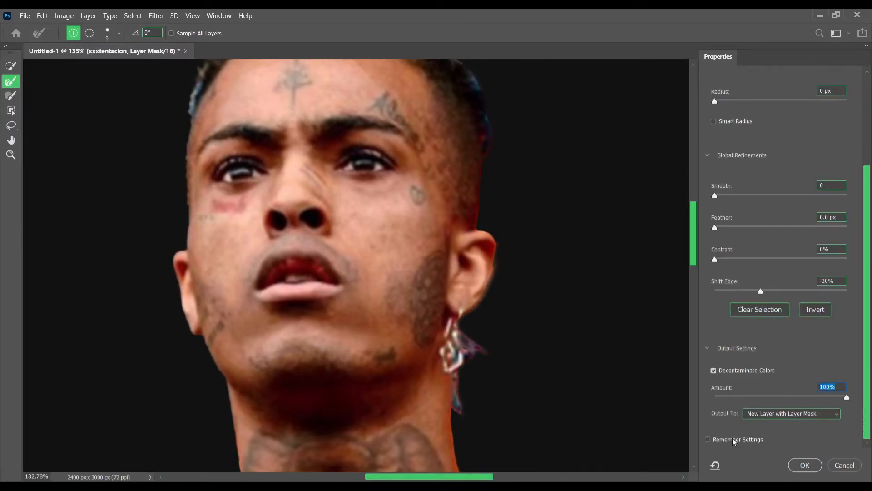
pyautogui.scroll(-9, 366, 319)
pyautogui.click(806, 465)
pyautogui.scroll(-8, 544, 277)
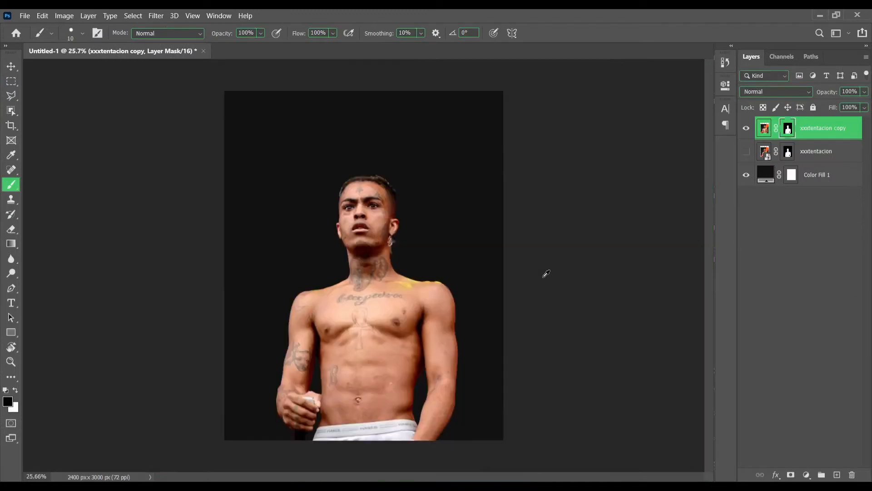
# - Delete the original xxxtentacion layer beneath the refined copy
pyautogui.scroll(20, 390, 234)
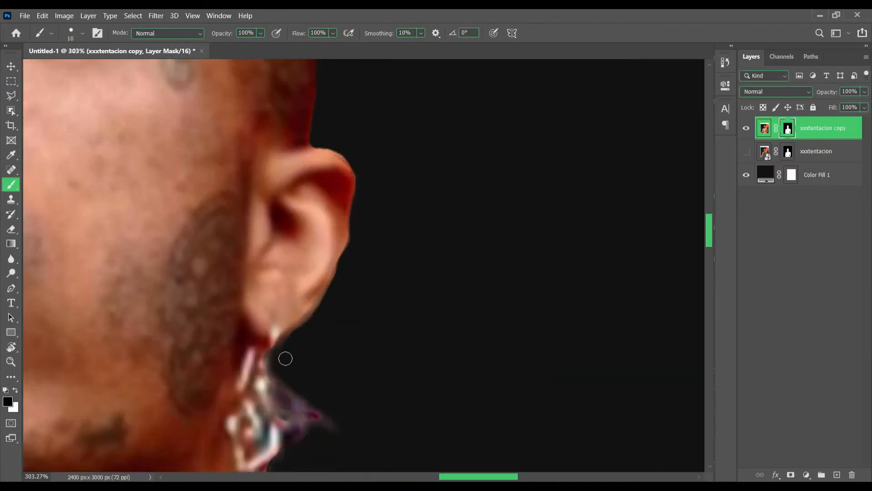
pyautogui.scroll(-20, 387, 232)
pyautogui.click(769, 153)
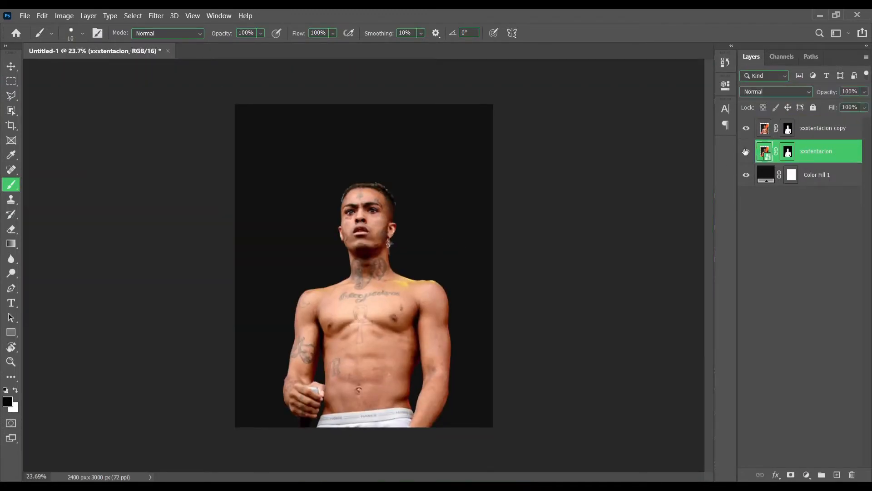
pyautogui.press('Delete')
# - Add a text layer with an "x" above the man's head, behind the cutout, and give it a bright blue color
pyautogui.click(11, 304)
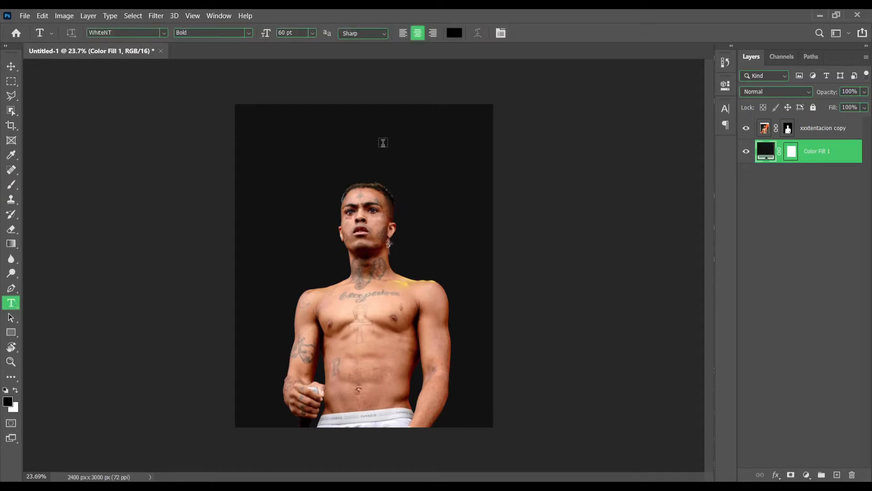
pyautogui.click(382, 142)
pyautogui.press('BackSpace')
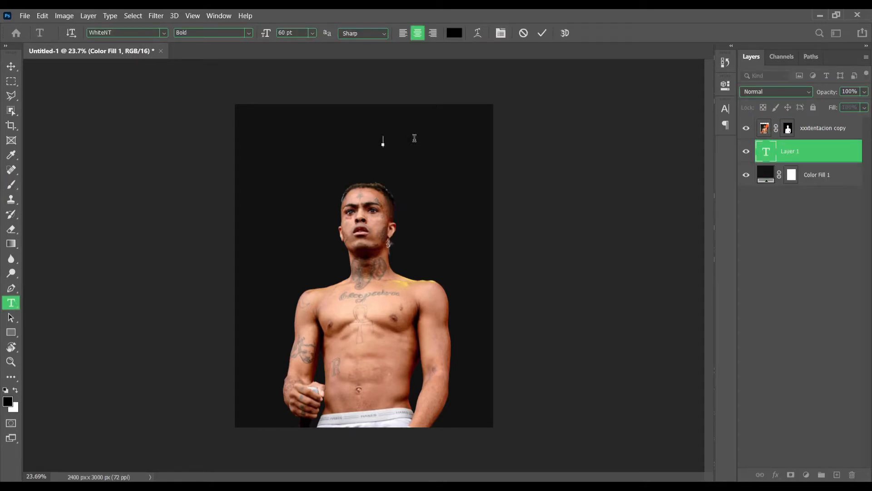
pyautogui.click(454, 32)
pyautogui.moveTo(655, 192); pyautogui.dragTo(655, 183)
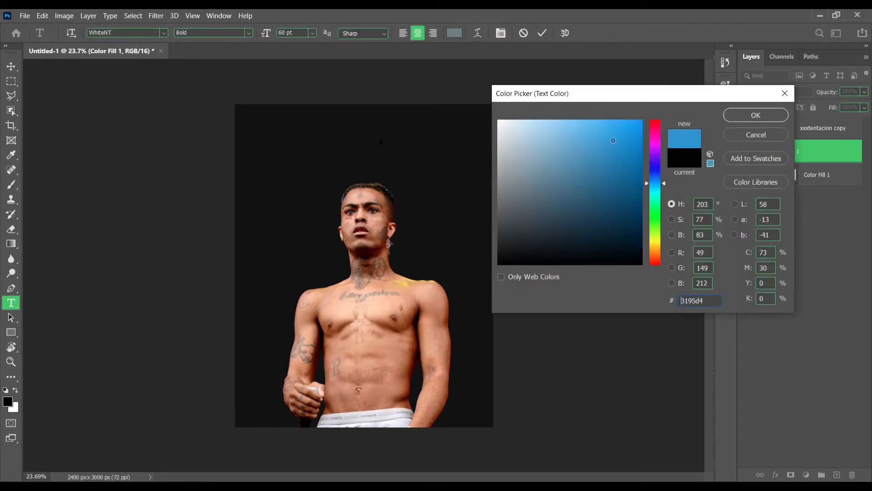
pyautogui.click(615, 133)
pyautogui.click(757, 117)
# - Set the x to 147 pt in the Another Danger - Demo font and center it above the head
pyautogui.click(725, 110)
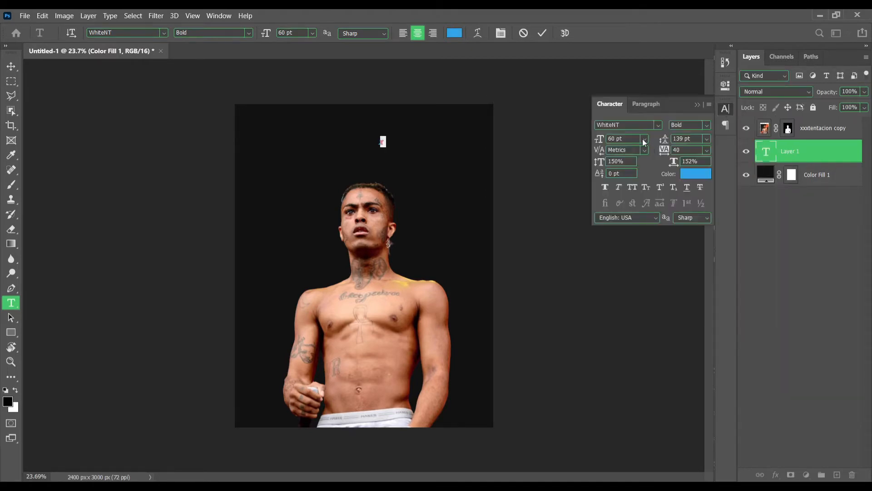
pyautogui.click(644, 139)
pyautogui.click(629, 284)
pyautogui.moveTo(601, 139); pyautogui.dragTo(643, 150)
pyautogui.moveTo(385, 168); pyautogui.dragTo(369, 183)
pyautogui.click(644, 139)
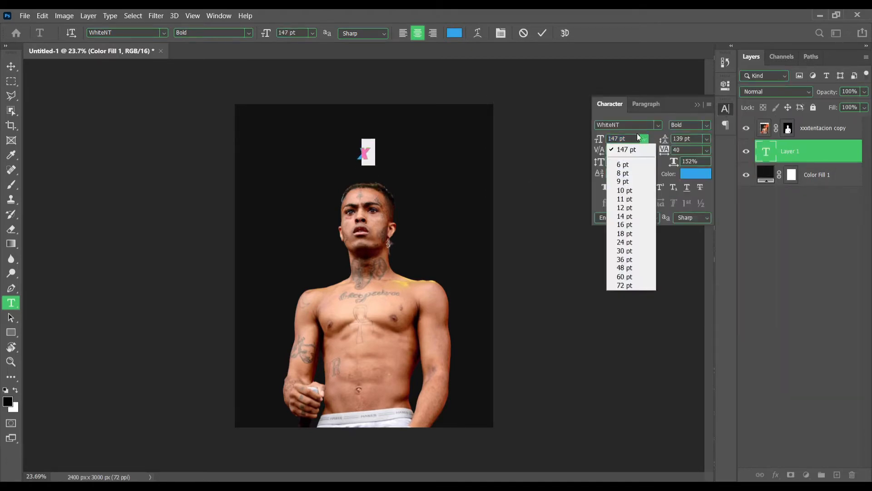
pyautogui.click(658, 125)
pyautogui.click(752, 214)
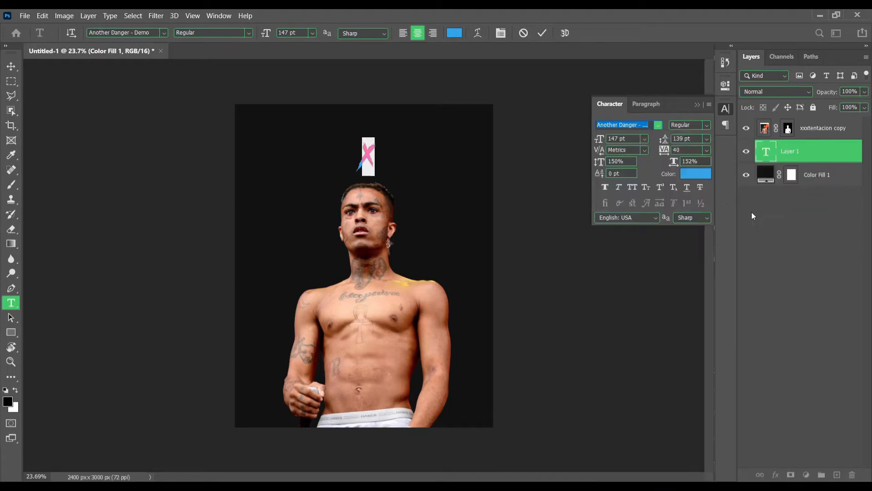
# - Recolor the x to light blue 52b3f0 and convert its text layer to a smart object
pyautogui.click(698, 178)
pyautogui.click(368, 159)
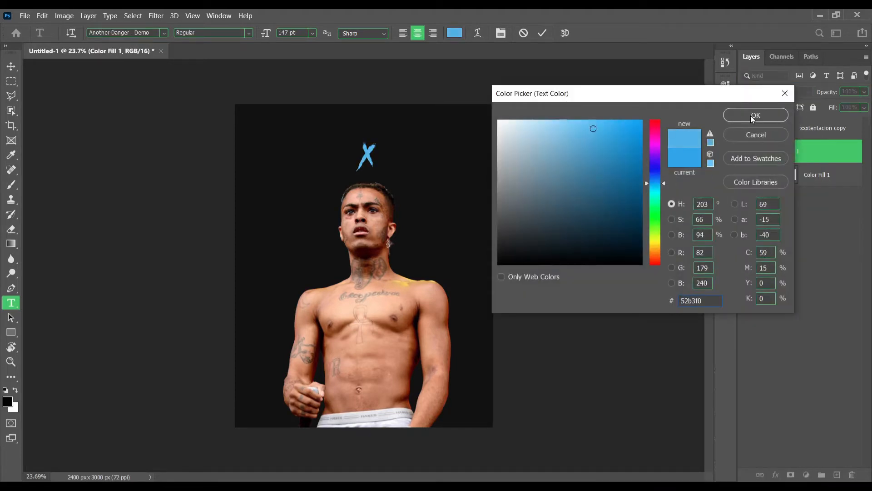
pyautogui.click(755, 115)
pyautogui.click(725, 108)
pyautogui.rightClick(807, 151)
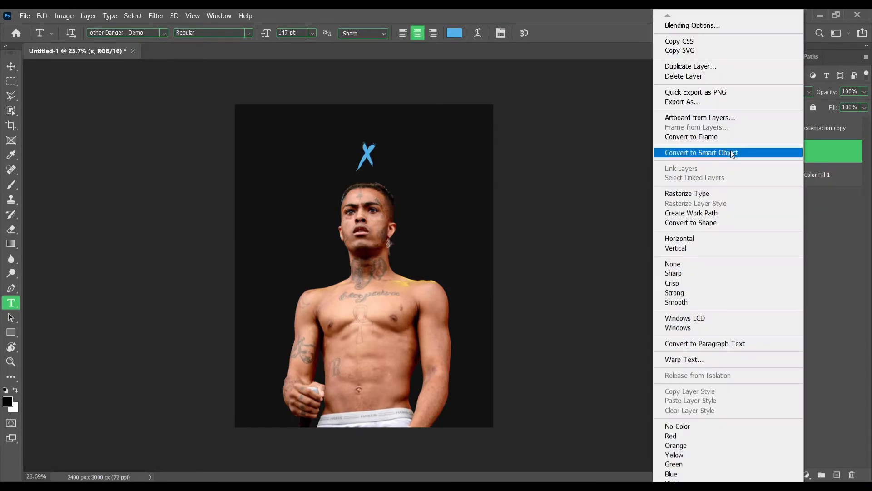
pyautogui.click(731, 150)
# - Reposition the man's cutout slightly lower on the canvas
pyautogui.click(824, 128)
pyautogui.hotkey('ctrl', 't')
pyautogui.click(562, 33)
# - Enlarge the x so it fills the space behind the man's head and upper body
pyautogui.click(799, 157)
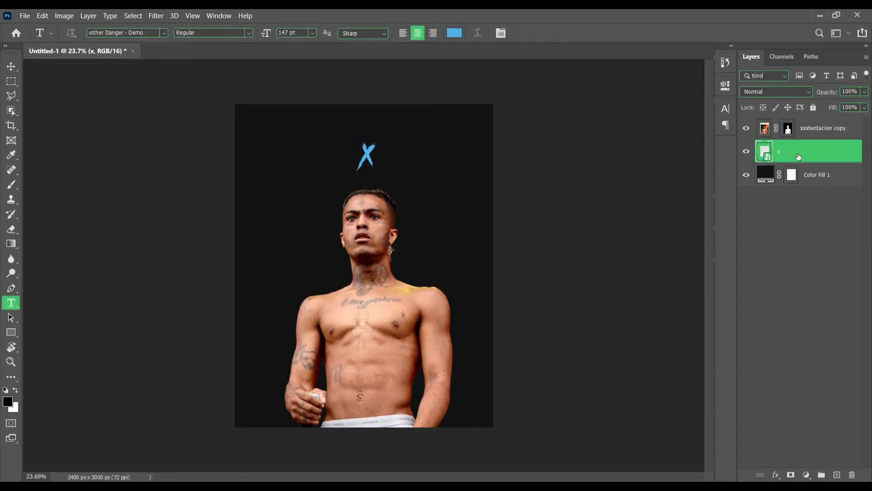
pyautogui.hotkey('ctrl', 't')
pyautogui.moveTo(384, 125); pyautogui.dragTo(475, 106)
pyautogui.moveTo(389, 270)
pyautogui.mouseDown()
pyautogui.moveTo(404, 269)
pyautogui.moveTo(396, 269)
pyautogui.mouseUp()
pyautogui.moveTo(448, 104); pyautogui.dragTo(307, 241)
pyautogui.click(543, 34)
# - Duplicate the large x and place a smaller copy beside the head on the microphone-hand side
pyautogui.hotkey('ctrl', 'j')
pyautogui.hotkey('ctrl', 't')
pyautogui.moveTo(317, 307); pyautogui.dragTo(436, 230)
pyautogui.click(544, 33)
# - Duplicate the small x to the opposite side of the head at the same height, and place that copy beneath the large x layer
pyautogui.hotkey('ctrl', 'j')
pyautogui.hotkey('ctrl', 't')
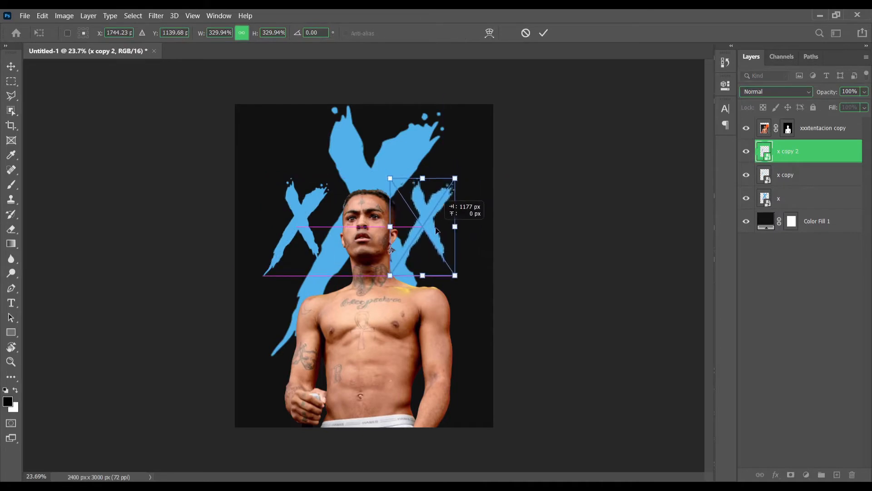
pyautogui.click(544, 33)
pyautogui.moveTo(800, 151); pyautogui.dragTo(833, 202)
pyautogui.hotkey('ctrl', '-')
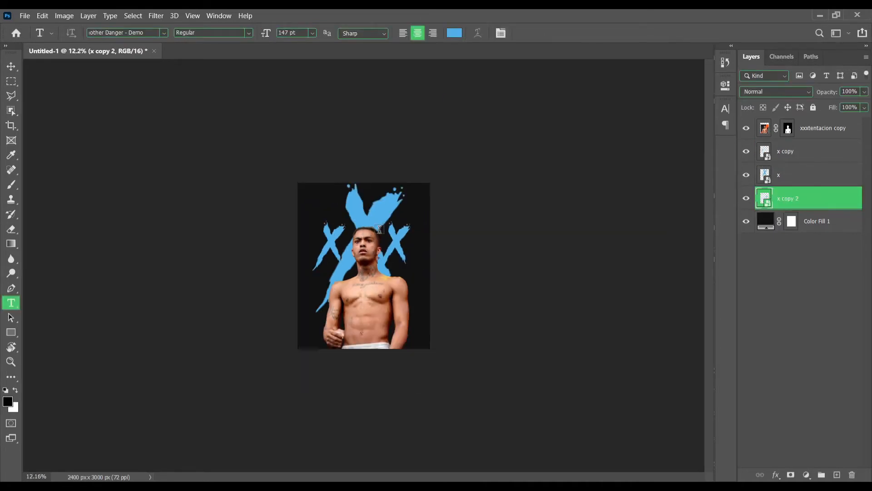
pyautogui.scroll(5, 379, 230)
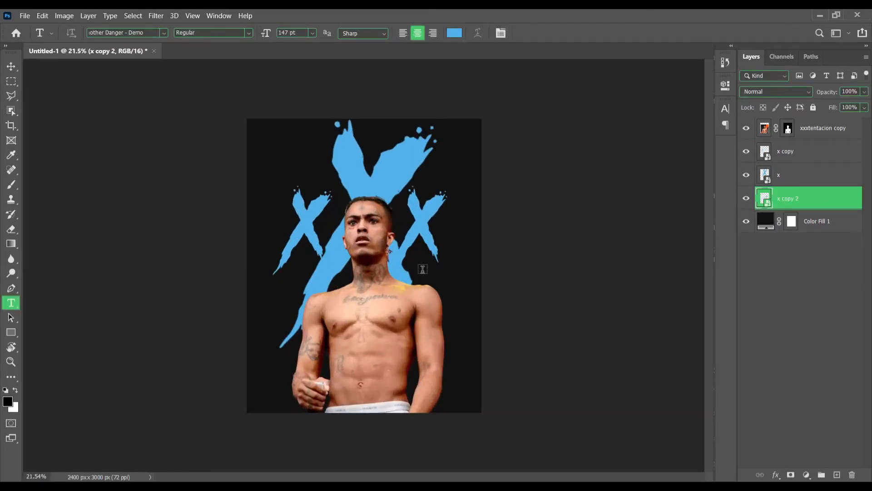
# - Scale the three x layers up together and move them slightly down, with the man's layer hidden during the transform
pyautogui.click(749, 130)
pyautogui.keyDown('shift'); pyautogui.click(801, 154); pyautogui.keyUp('shift')
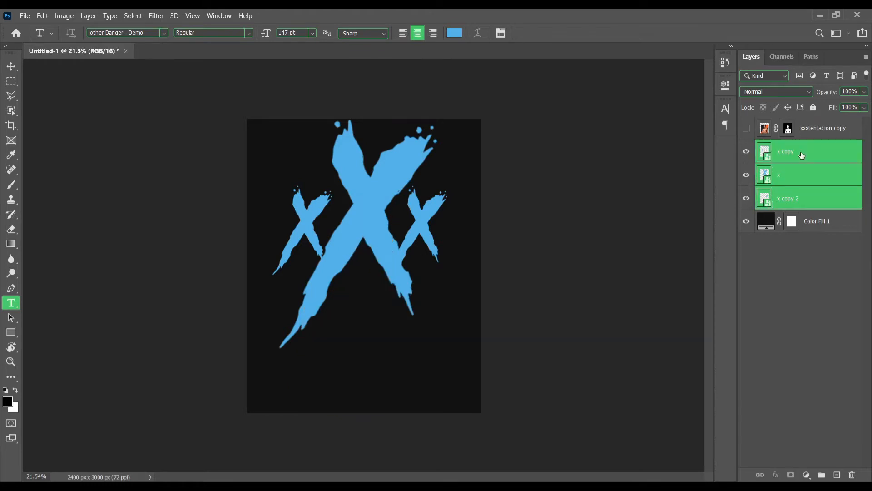
pyautogui.hotkey('ctrl', 't')
pyautogui.moveTo(447, 114); pyautogui.dragTo(503, 102)
pyautogui.moveTo(431, 211); pyautogui.dragTo(417, 242)
pyautogui.click(563, 33)
pyautogui.click(747, 129)
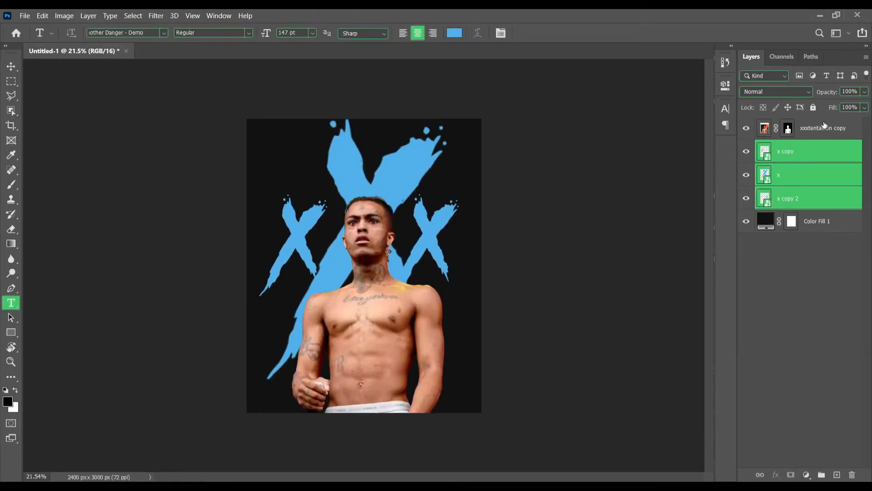
pyautogui.click(825, 128)
pyautogui.hotkey('ctrl', 't')
pyautogui.press('Escape')
pyautogui.click(747, 131)
pyautogui.click(747, 132)
# - Scale the three x layers together to 95.93% and center them horizontally on the canvas
pyautogui.click(799, 151)
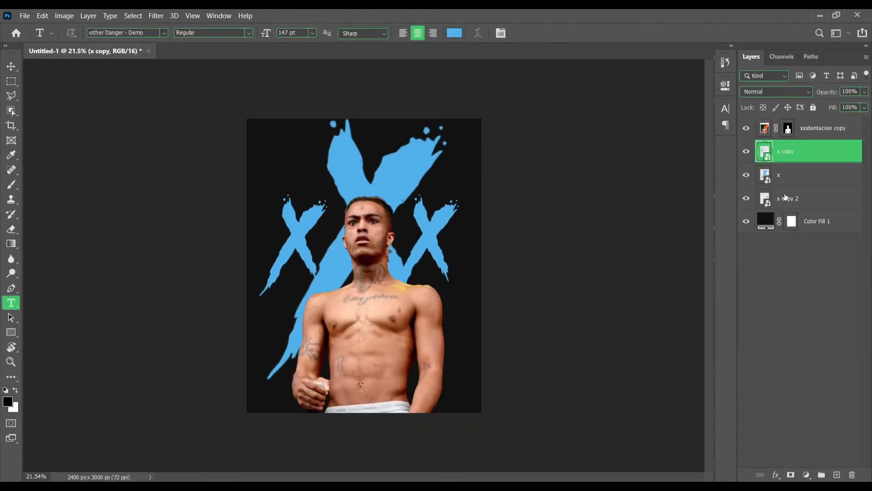
pyautogui.keyDown('shift'); pyautogui.click(800, 198); pyautogui.keyUp('shift')
pyautogui.hotkey('ctrl', 't')
pyautogui.moveTo(454, 239); pyautogui.dragTo(468, 240)
pyautogui.moveTo(435, 241); pyautogui.dragTo(427, 241)
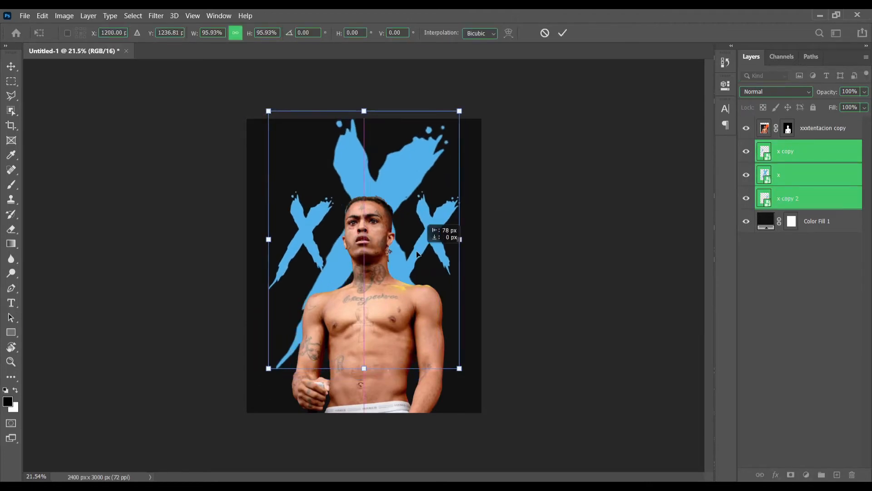
pyautogui.press('Return')
# - Hide the man's layer and combine the three x layers into a single smart object
pyautogui.click(746, 129)
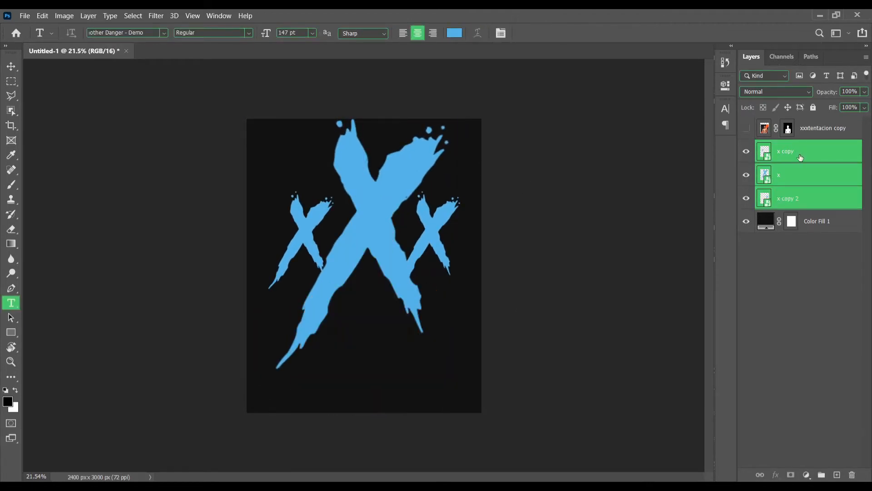
pyautogui.hotkey('ctrl', 'e')
pyautogui.click(807, 475)
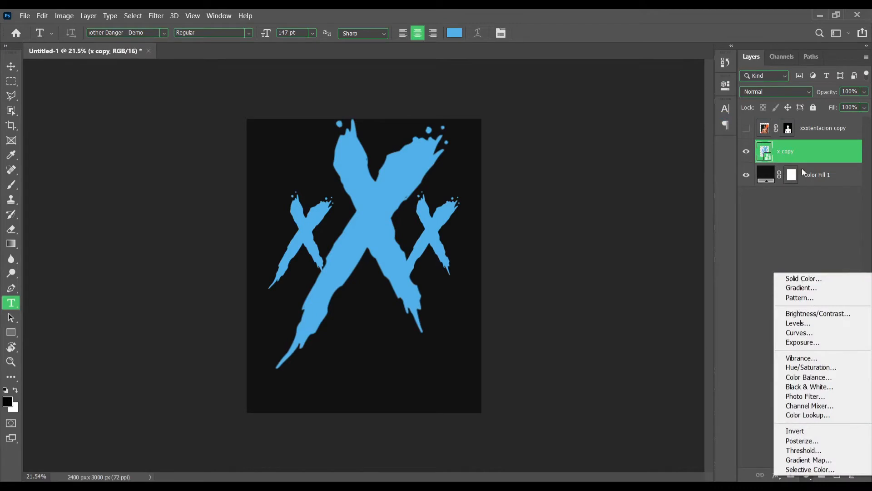
# - Add an Outer Glow to the combined x layer in a light blue based on the color sampled from the x
pyautogui.doubleClick(825, 152)
pyautogui.click(455, 295)
pyautogui.click(609, 177)
pyautogui.click(382, 204)
pyautogui.click(583, 124)
pyautogui.click(737, 118)
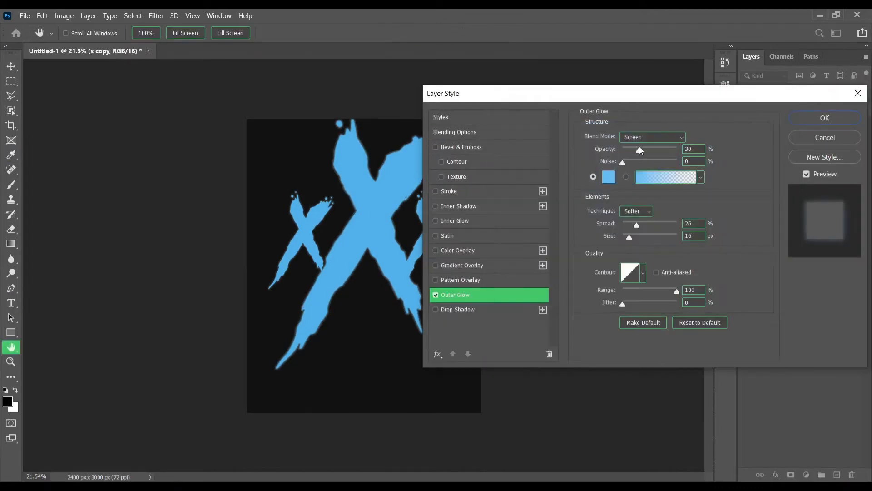
# - Set the outer glow to 19% opacity, 33% spread and 92 px size, and apply the layer style
pyautogui.moveTo(636, 151); pyautogui.dragTo(632, 151)
pyautogui.moveTo(636, 224); pyautogui.dragTo(646, 238)
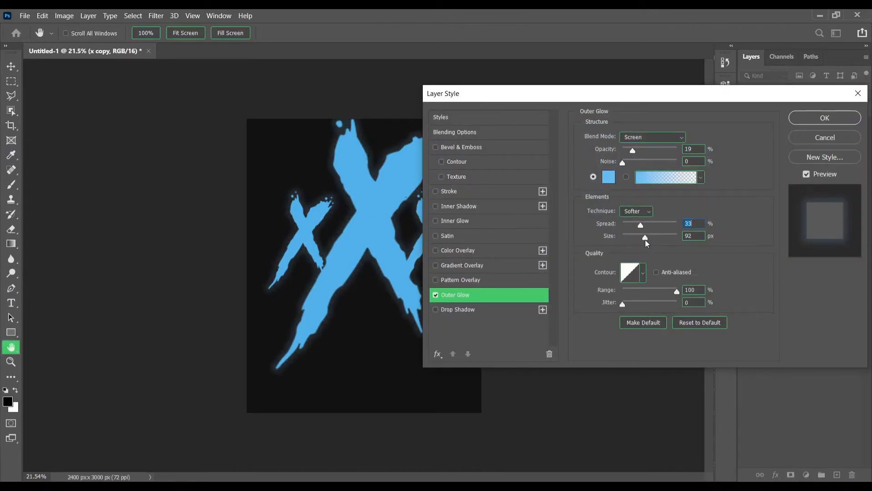
pyautogui.click(816, 119)
# - Show the man's layer and add a light blue solid color fill layer directly above it
pyautogui.click(807, 474)
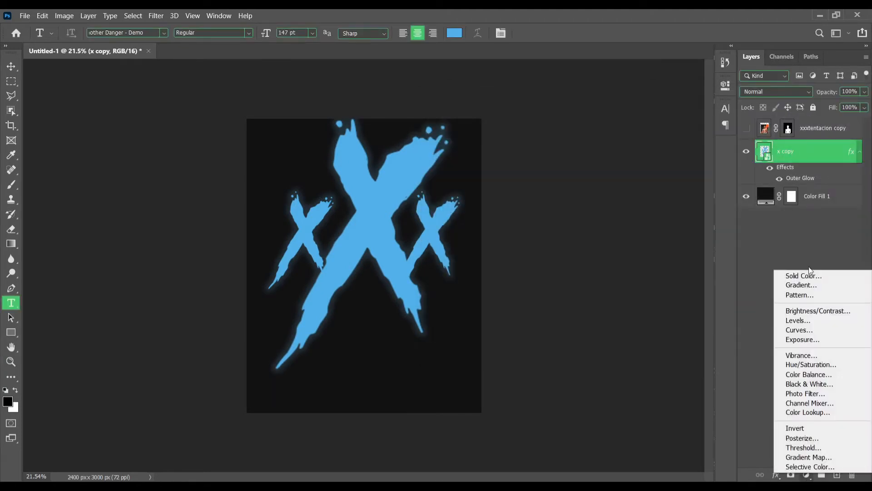
pyautogui.click(747, 131)
pyautogui.click(748, 130)
pyautogui.click(818, 129)
pyautogui.click(807, 474)
pyautogui.click(803, 275)
pyautogui.click(656, 187)
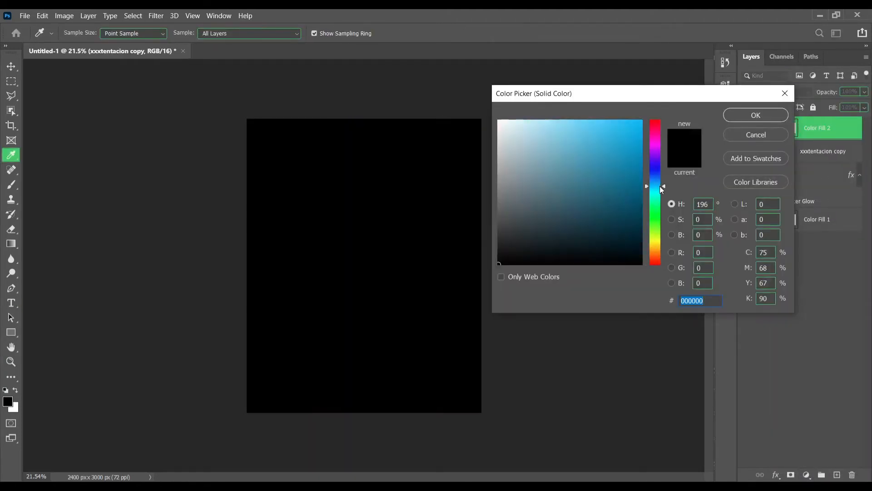
pyautogui.moveTo(613, 139); pyautogui.dragTo(600, 120)
pyautogui.click(756, 115)
# - Set the new blue fill layer's blend mode to Linear Dodge (Add) and invert its mask to black
pyautogui.click(776, 92)
pyautogui.click(767, 207)
pyautogui.hotkey('ctrl', 'i')
# - Paint a soft blue glow around the large x and the man's head on the fill's mask with a white brush at 15% flow
pyautogui.press('b')
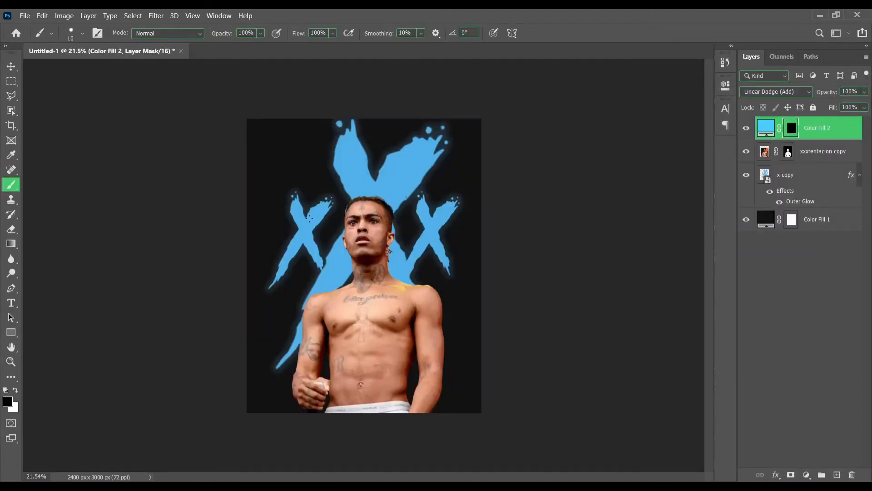
pyautogui.rightClick(412, 245)
pyautogui.press('Escape')
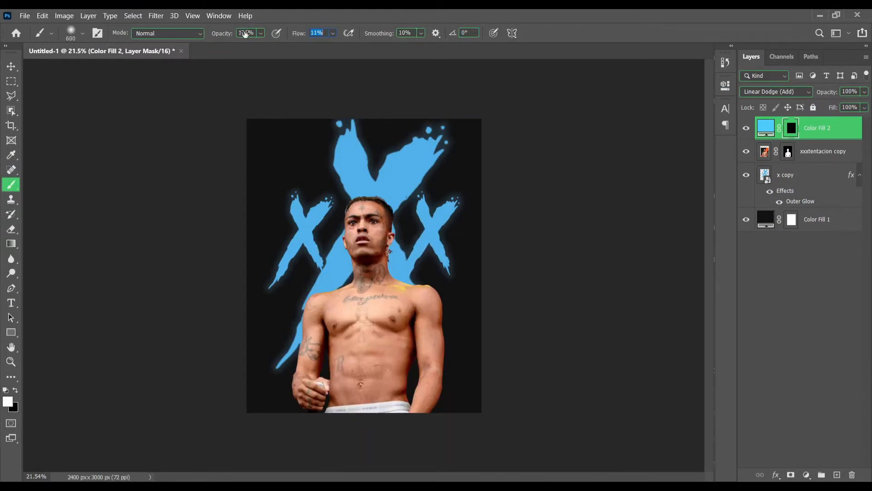
pyautogui.moveTo(245, 33); pyautogui.dragTo(247, 33)
pyautogui.press(']')
pyautogui.press(']')
pyautogui.press(']')
pyautogui.press(']')
pyautogui.press(']')
pyautogui.moveTo(420, 222)
pyautogui.mouseDown()
pyautogui.moveTo(413, 254)
pyautogui.moveTo(412, 165)
pyautogui.moveTo(349, 171)
pyautogui.moveTo(297, 223)
pyautogui.moveTo(332, 273)
pyautogui.mouseUp()
pyautogui.press('[')
pyautogui.press('[')
pyautogui.press('[')
pyautogui.press('[')
pyautogui.press('[')
pyautogui.press('[')
pyautogui.press('[')
pyautogui.moveTo(411, 191)
pyautogui.mouseDown()
pyautogui.moveTo(369, 152)
pyautogui.moveTo(373, 182)
pyautogui.mouseUp()
pyautogui.click(282, 321)
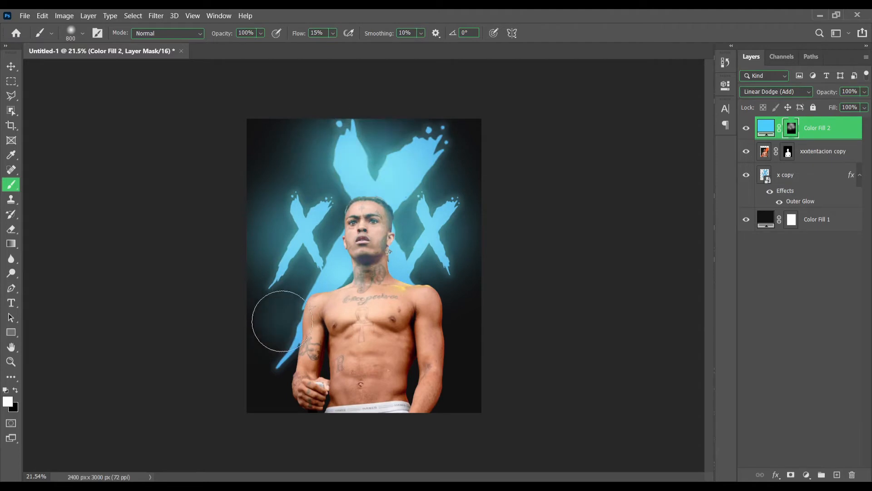
# - Extend the painted glow along the large x's lower stroke, beside the man's neck and around his shoulder
pyautogui.moveTo(282, 321); pyautogui.dragTo(301, 333)
pyautogui.press('[')
pyautogui.press('[')
pyautogui.press('[')
pyautogui.press('[')
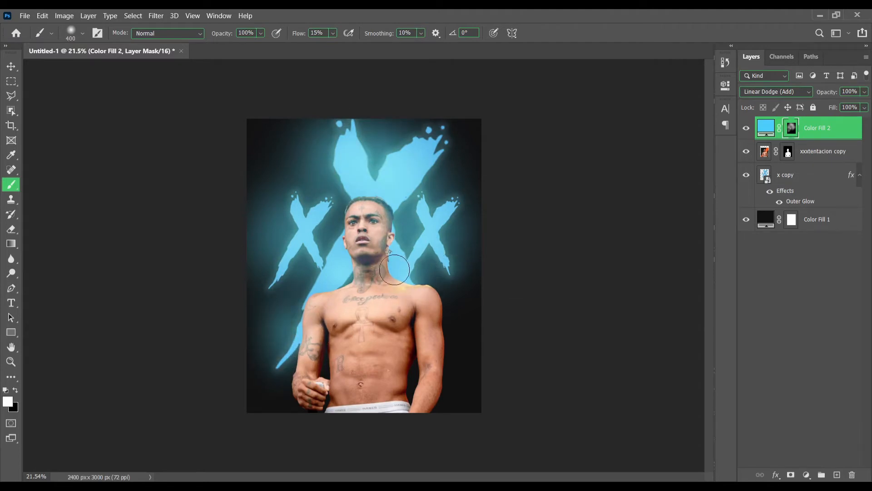
pyautogui.press(']')
pyautogui.press(']')
pyautogui.press(']')
pyautogui.press(']')
pyautogui.click(400, 271)
pyautogui.click(746, 129)
pyautogui.click(746, 128)
pyautogui.press(']')
pyautogui.press(']')
pyautogui.press(']')
pyautogui.click(445, 314)
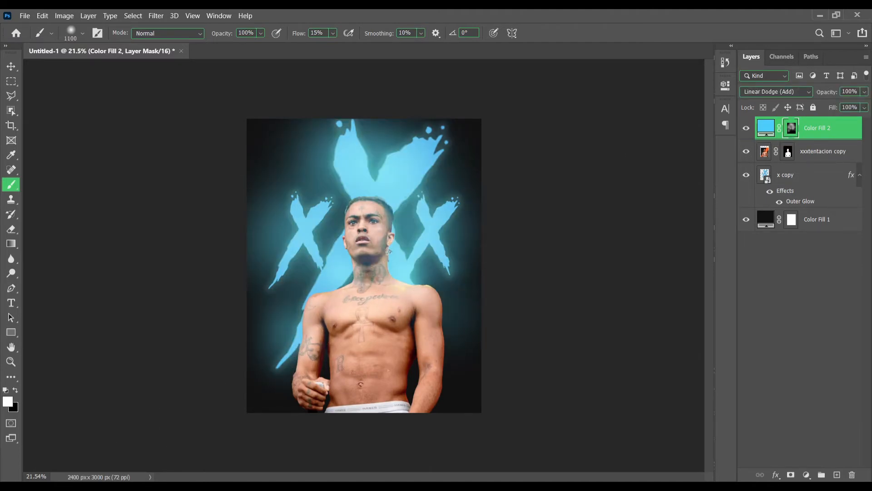
# - Duplicate the blue fill layer and replace the copy's mask with a new black one
pyautogui.click(765, 130)
pyautogui.hotkey('ctrl', 'j')
pyautogui.click(791, 129)
pyautogui.click(853, 475)
pyautogui.press('Return')
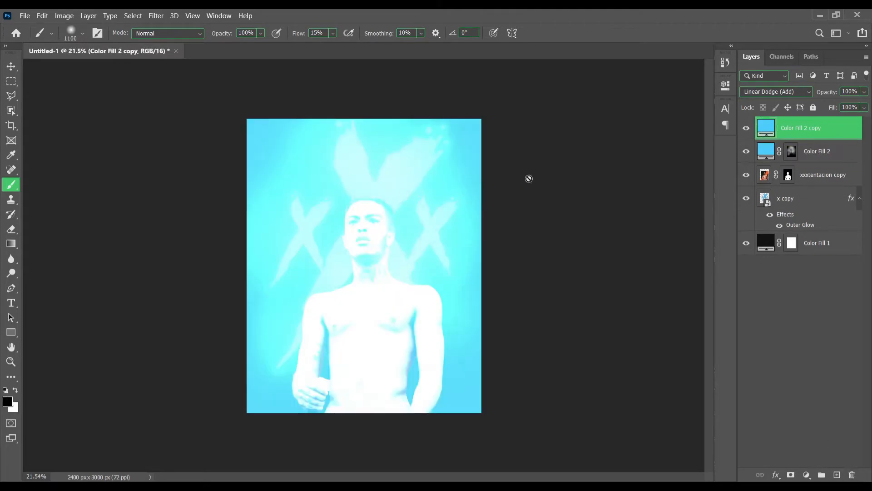
pyautogui.keyDown('alt'); pyautogui.click(791, 475); pyautogui.keyUp('alt')
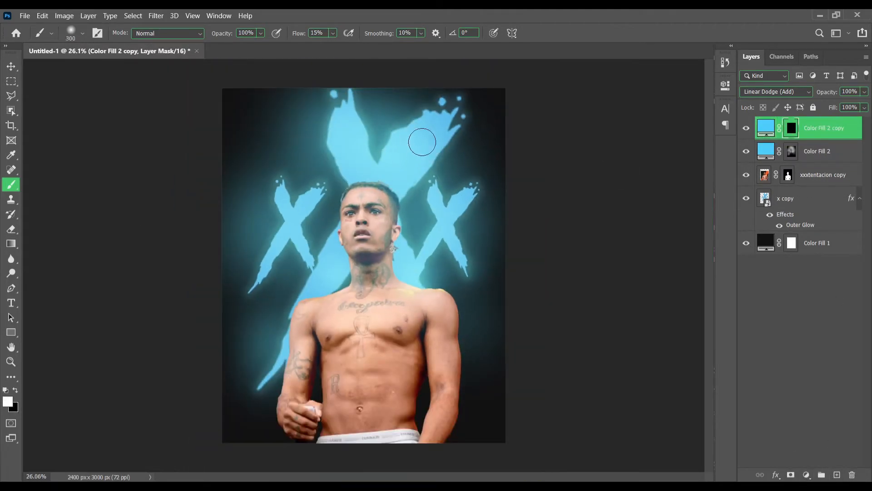
# - Dab highlights on the large x through the copy's mask, and clip the copy to the x layer beneath the man
pyautogui.click(401, 159)
pyautogui.click(360, 153)
pyautogui.click(335, 268)
pyautogui.moveTo(769, 128); pyautogui.dragTo(770, 186)
pyautogui.keyDown('alt'); pyautogui.click(838, 186); pyautogui.keyUp('alt')
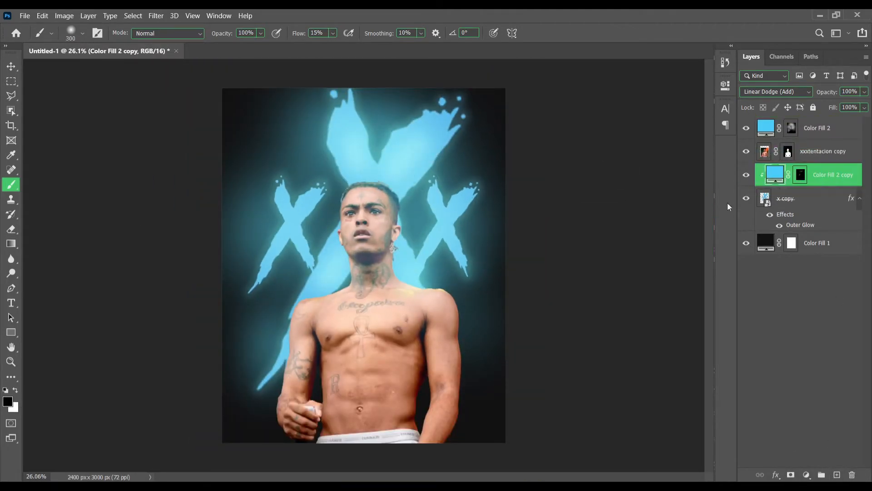
# - Try more highlight dabs on the x letters in the clipped fill's mask and undo them
pyautogui.click(801, 175)
pyautogui.click(402, 256)
pyautogui.click(429, 135)
pyautogui.click(364, 174)
pyautogui.hotkey('ctrl', 'z')
pyautogui.hotkey('ctrl', 'z')
pyautogui.hotkey('ctrl', 'z')
pyautogui.hotkey('ctrl', 'z')
# - Reset the clipped fill's mask to plain black, keeping the fill clipped to the x layer
pyautogui.keyDown('alt'); pyautogui.click(796, 186); pyautogui.keyUp('alt')
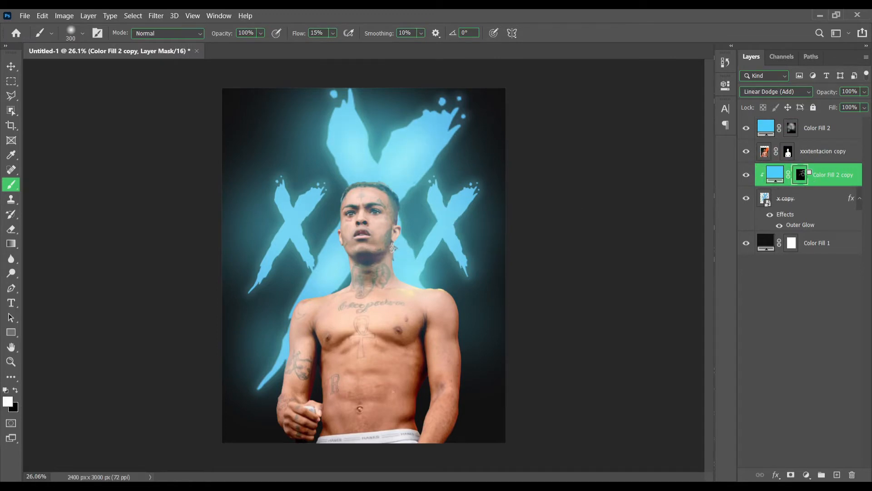
pyautogui.click(852, 475)
pyautogui.click(405, 197)
pyautogui.hotkey('ctrl', 'z')
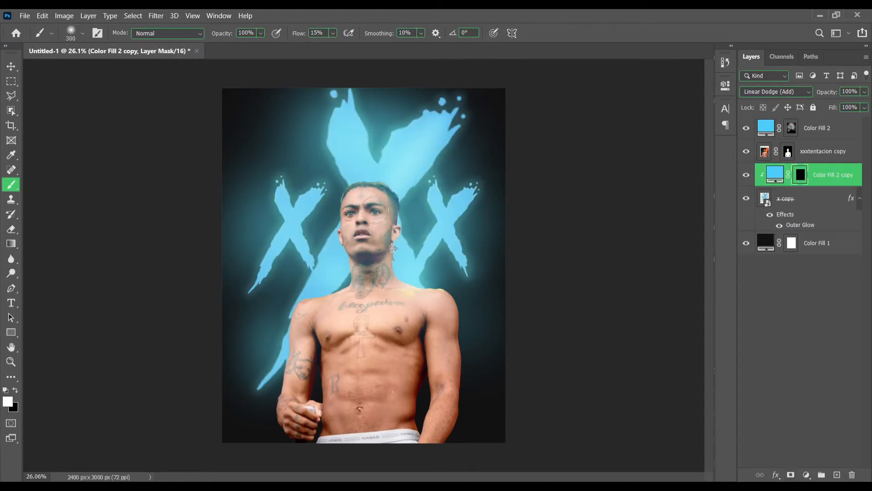
# - Paint lighter highlights inside the strokes of the large and small x letters on the clipped fill's mask
pyautogui.moveTo(375, 210)
pyautogui.mouseDown()
pyautogui.moveTo(291, 356)
pyautogui.moveTo(439, 327)
pyautogui.mouseUp()
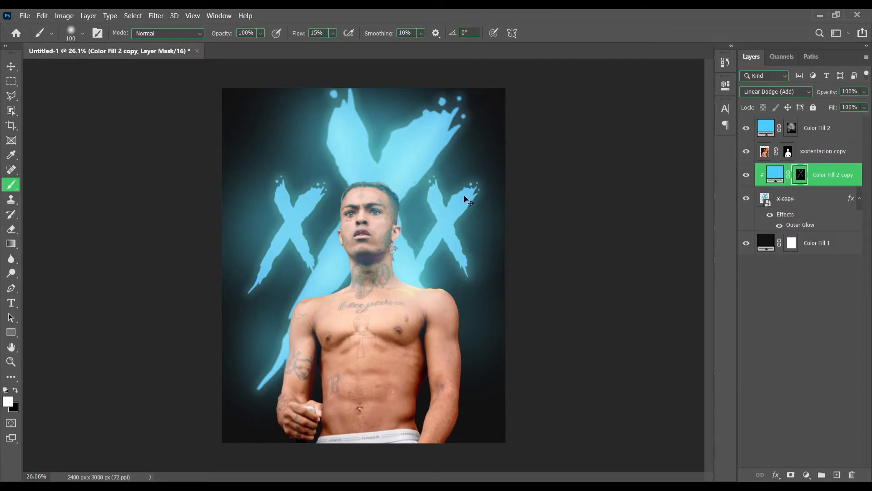
pyautogui.moveTo(291, 230); pyautogui.dragTo(272, 251)
pyautogui.scroll(-10, 291, 259)
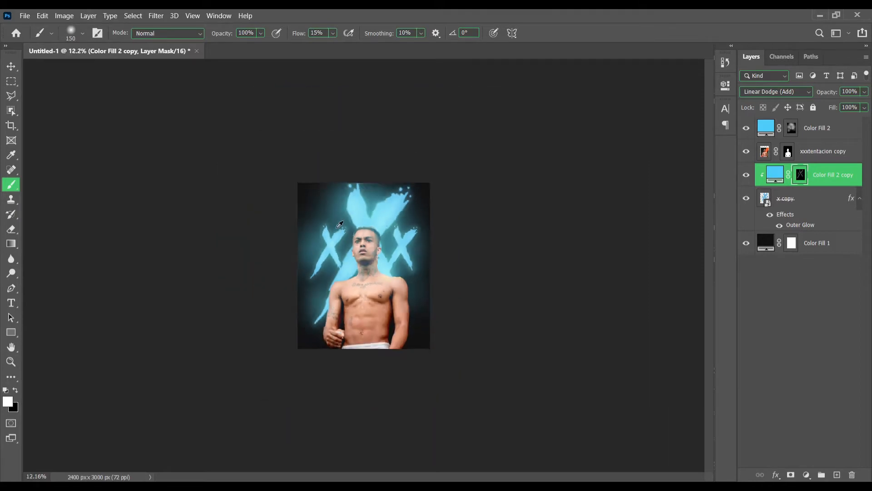
# - Add a Levels adjustment clipped to the man's layer and lower its white output level to darken him
pyautogui.click(766, 151)
pyautogui.click(806, 475)
pyautogui.click(800, 321)
pyautogui.click(628, 275)
pyautogui.moveTo(699, 234); pyautogui.dragTo(620, 234)
pyautogui.scroll(1, 424, 256)
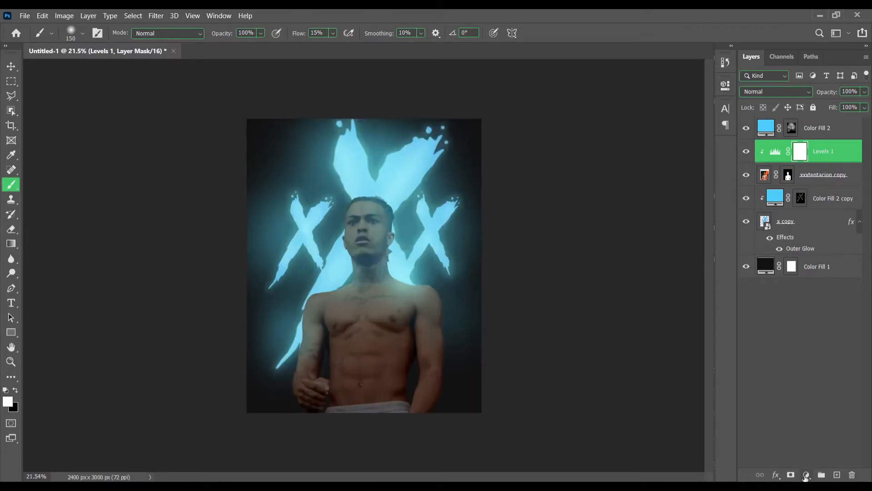
# - Add a Curves adjustment clipped to the man's layer and reshape its curve
pyautogui.click(807, 475)
pyautogui.click(800, 335)
pyautogui.click(628, 275)
pyautogui.moveTo(584, 257); pyautogui.dragTo(612, 233)
pyautogui.click(698, 81)
# - Add a Color Balance adjustment clipped to the man's layer and shift the midtones slightly toward cyan
pyautogui.click(807, 475)
pyautogui.click(809, 376)
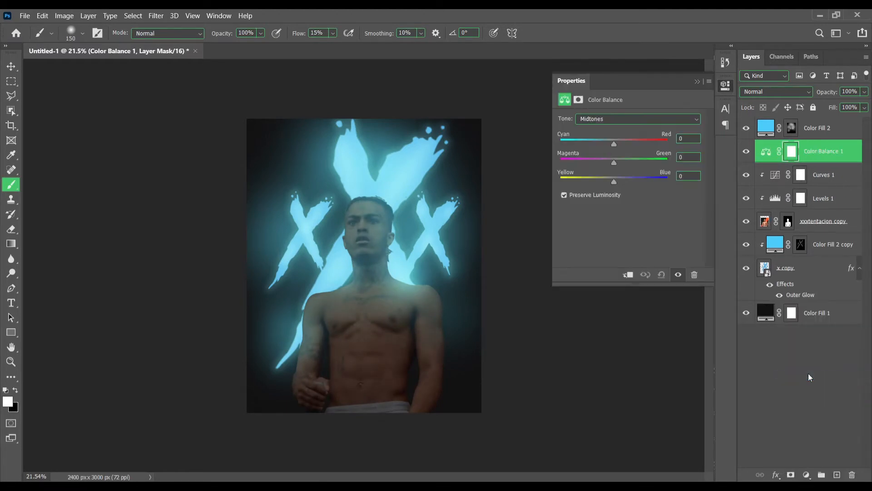
pyautogui.click(628, 274)
pyautogui.moveTo(614, 144); pyautogui.dragTo(609, 144)
pyautogui.click(698, 81)
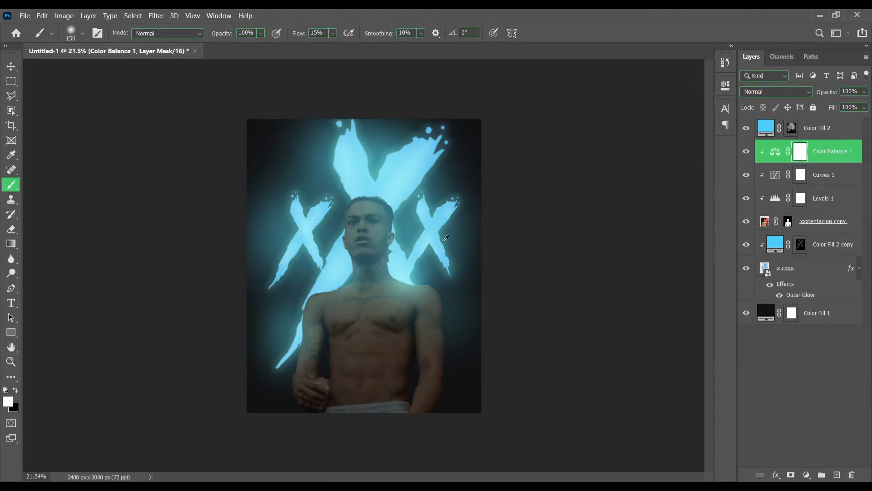
# - Compare the poster with and without the top blue glow fill
pyautogui.scroll(-8, 499, 218)
pyautogui.click(792, 129)
pyautogui.scroll(6, 441, 250)
pyautogui.click(746, 129)
pyautogui.click(746, 129)
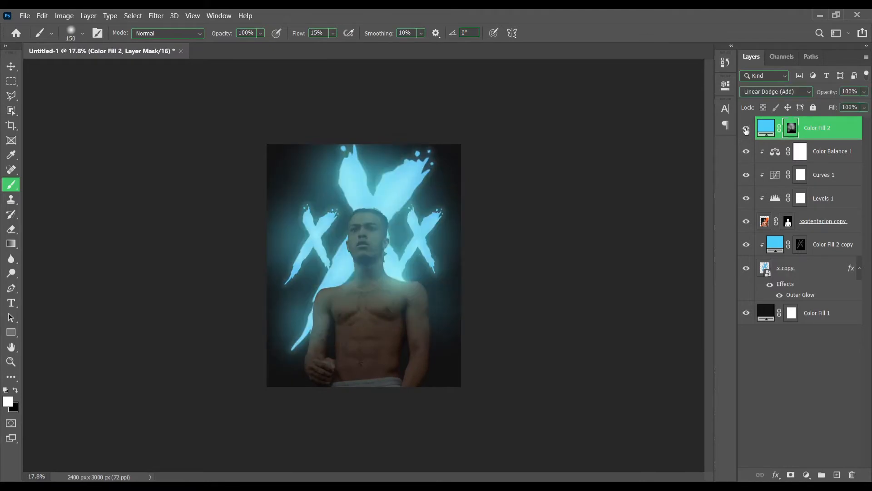
pyautogui.click(747, 129)
pyautogui.click(747, 129)
pyautogui.click(746, 129)
# - Change the top glow fill's color to the lighter blue 68c5ff and show the layer again
pyautogui.doubleClick(768, 129)
pyautogui.click(655, 183)
pyautogui.moveTo(596, 132); pyautogui.dragTo(582, 113)
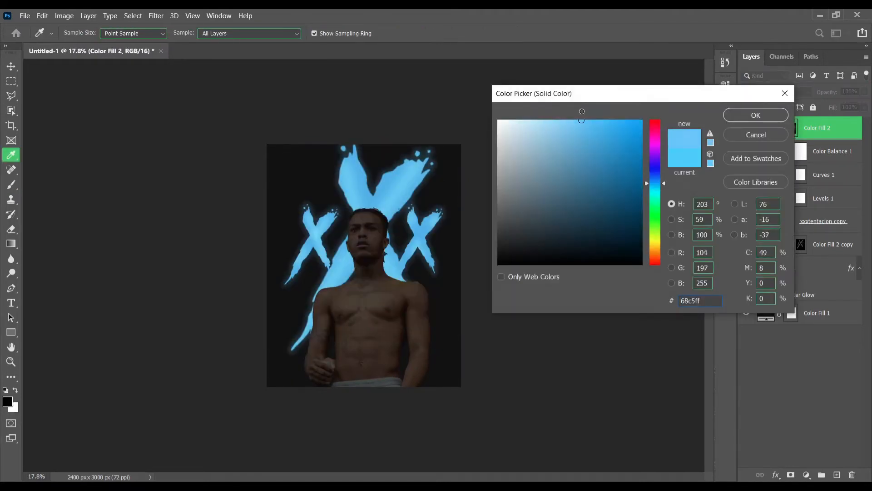
pyautogui.click(756, 115)
pyautogui.click(746, 129)
pyautogui.scroll(-6, 481, 214)
pyautogui.scroll(8, 482, 217)
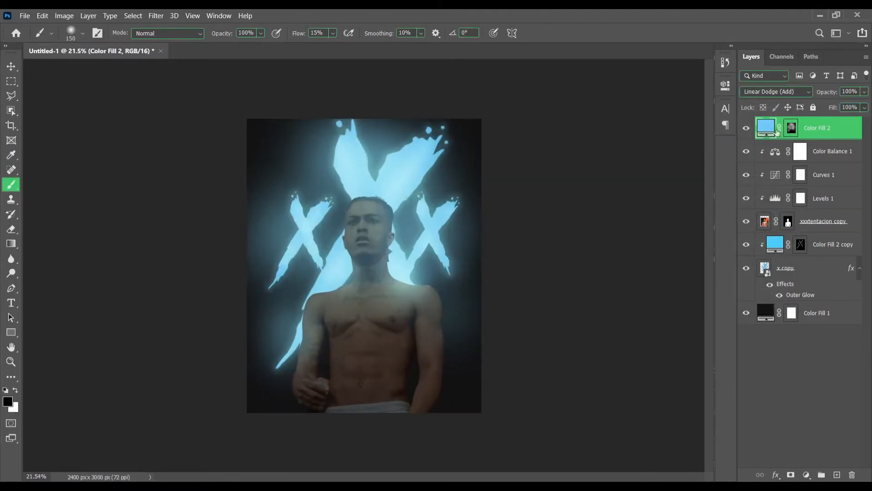
# - Delete the top glow fill and replace it with a new pale blue solid color fill layer
pyautogui.click(852, 475)
pyautogui.click(806, 475)
pyautogui.click(800, 275)
pyautogui.click(655, 186)
pyautogui.click(577, 121)
pyautogui.click(756, 115)
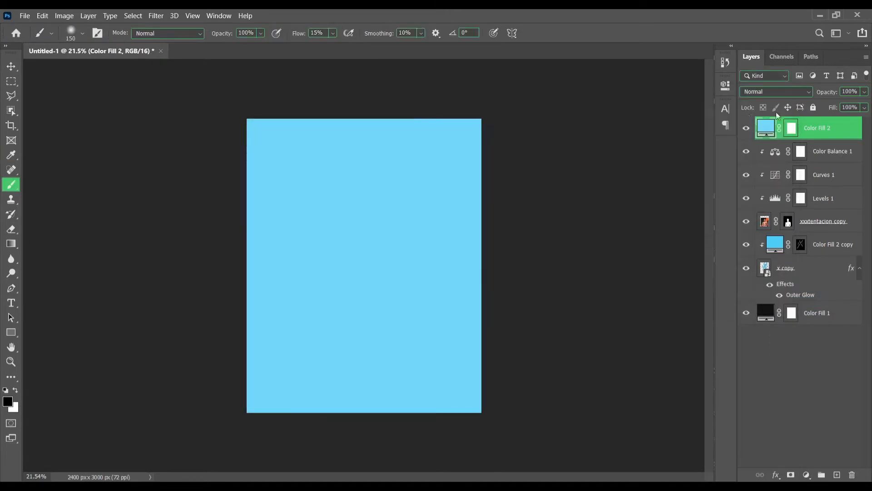
# - Blend the replacement fill with Linear Dodge (Add) and hide its effect by inverting its mask
pyautogui.click(776, 91)
pyautogui.click(772, 205)
pyautogui.click(791, 128)
pyautogui.press('x')
pyautogui.hotkey('ctrl', 'i')
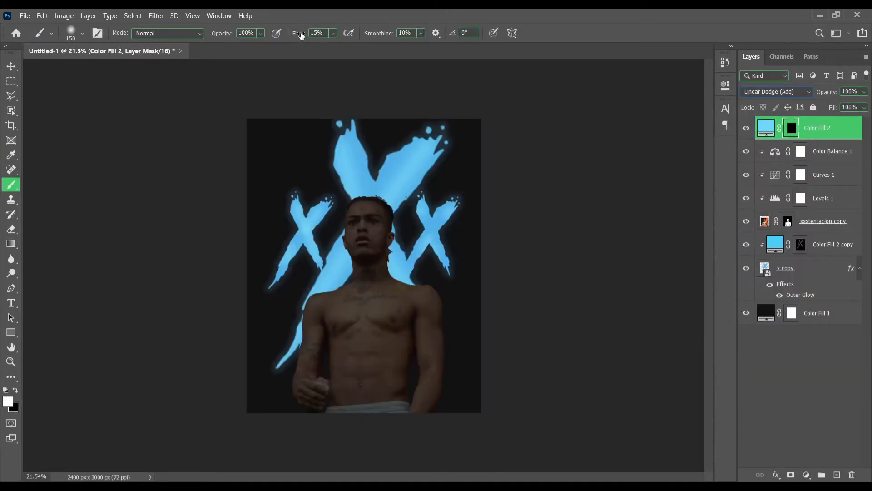
# - Paint a faint blue glow around the large x and the man's head on the new mask with a white brush at 11% flow
pyautogui.moveTo(382, 178); pyautogui.dragTo(422, 184)
pyautogui.moveTo(355, 216); pyautogui.dragTo(391, 213)
pyautogui.click(412, 184)
pyautogui.press('[')
pyautogui.press('[')
pyautogui.press('[')
pyautogui.press('[')
pyautogui.press('[')
pyautogui.press('[')
pyautogui.moveTo(352, 162)
pyautogui.mouseDown()
pyautogui.moveTo(298, 224)
pyautogui.moveTo(316, 255)
pyautogui.mouseUp()
pyautogui.press('[')
pyautogui.press('[')
pyautogui.press('[')
pyautogui.click(282, 329)
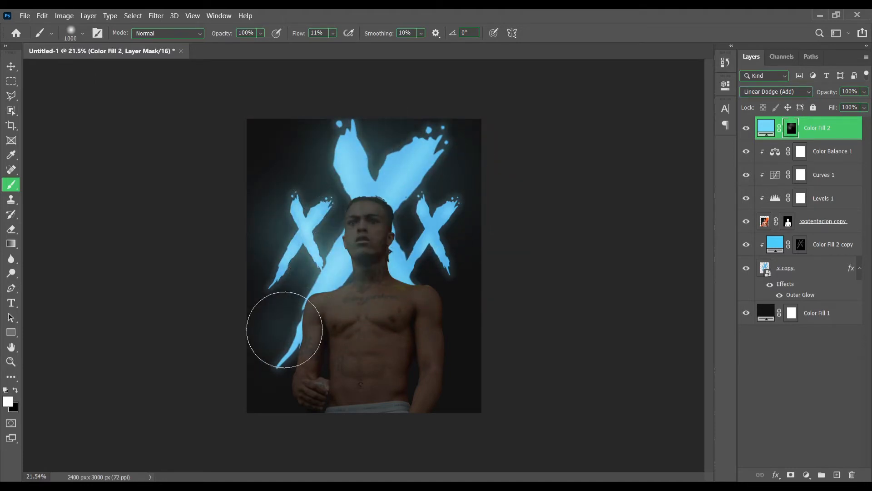
# - Undo the last glow dab, paint glow across the small x letters and down past the man's shoulder, and enlarge the brush
pyautogui.hotkey('ctrl', 'z')
pyautogui.moveTo(407, 266)
pyautogui.mouseDown()
pyautogui.moveTo(398, 227)
pyautogui.moveTo(324, 185)
pyautogui.moveTo(298, 254)
pyautogui.mouseUp()
pyautogui.moveTo(409, 218)
pyautogui.mouseDown()
pyautogui.moveTo(453, 211)
pyautogui.moveTo(370, 152)
pyautogui.moveTo(454, 292)
pyautogui.moveTo(454, 345)
pyautogui.mouseUp()
pyautogui.press(']')
pyautogui.press(']')
pyautogui.press(']')
pyautogui.press(']')
pyautogui.press(']')
pyautogui.press(']')
pyautogui.press(']')
pyautogui.press(']')
pyautogui.press(']')
# - Duplicate the top glow fill beneath the man's layer and give the duplicate a fresh black mask
pyautogui.moveTo(765, 133); pyautogui.dragTo(784, 236)
pyautogui.click(792, 246)
pyautogui.press('Delete')
pyautogui.click(413, 201)
pyautogui.click(792, 475)
pyautogui.hotkey('ctrl', 'i')
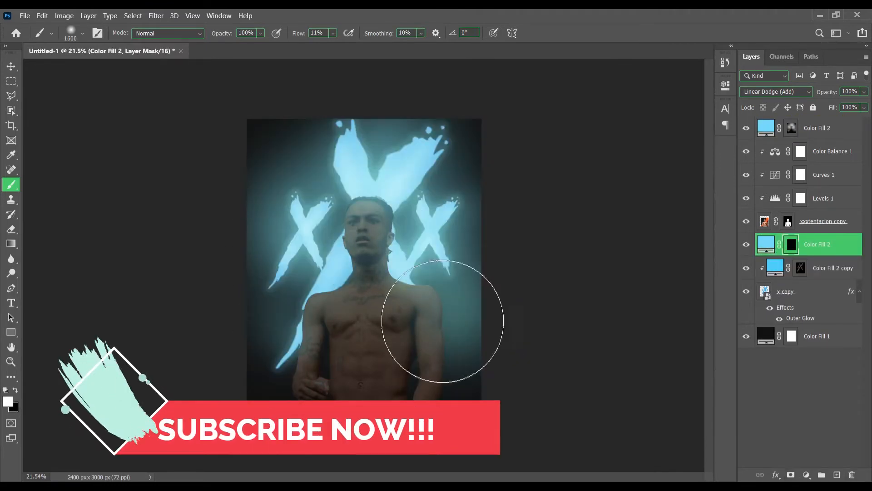
# - Hide the glow fill beneath the man and set the top glow fill's opacity to 90%
pyautogui.scroll(-3, 483, 241)
pyautogui.click(748, 245)
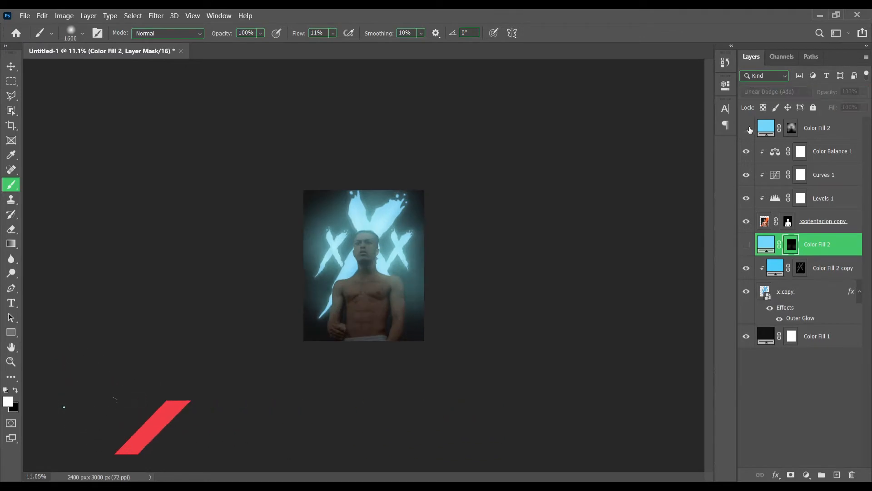
pyautogui.click(769, 129)
pyautogui.moveTo(833, 94); pyautogui.dragTo(828, 95)
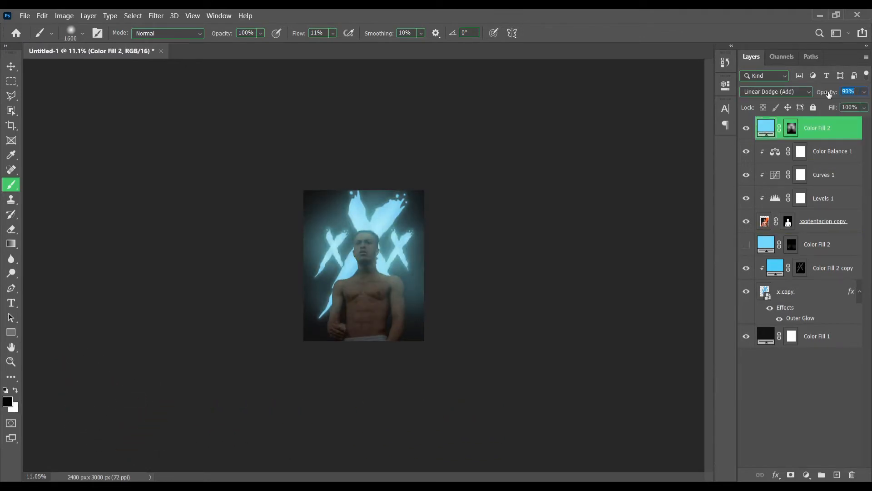
# - Paint faint blue glow on the top glow fill's mask along both sides of the man's head with a white 150 px brush
pyautogui.click(792, 127)
pyautogui.scroll(5, 424, 253)
pyautogui.press('x')
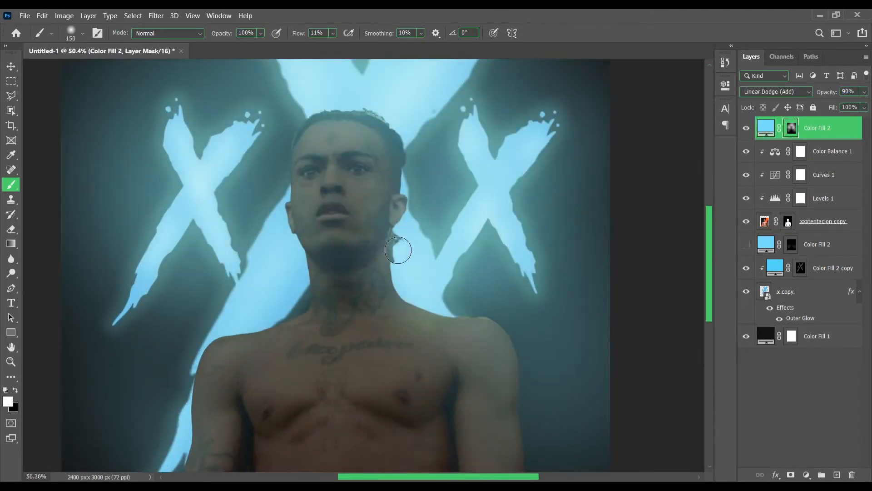
pyautogui.moveTo(400, 123)
pyautogui.mouseDown()
pyautogui.moveTo(313, 92)
pyautogui.moveTo(273, 144)
pyautogui.mouseUp()
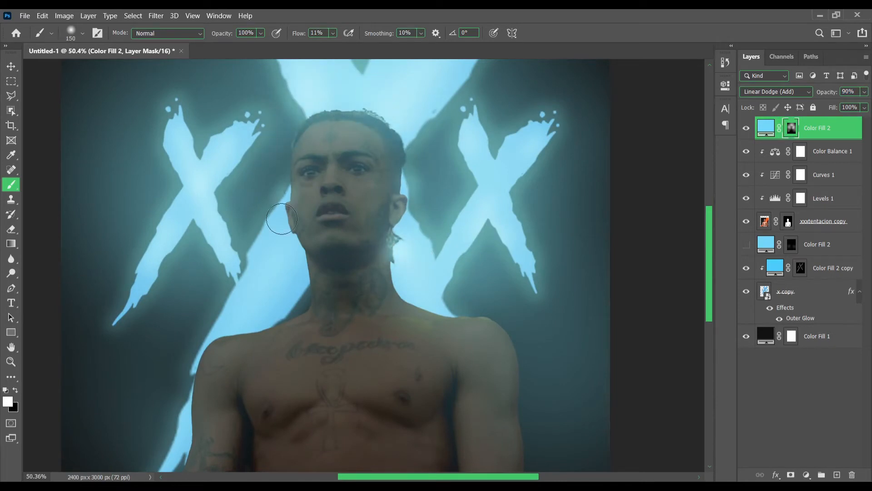
# - Enlarge the brush to 600 px and add faint glow over the man's neck, shoulder and arm on the same mask
pyautogui.press(']')
pyautogui.press(']')
pyautogui.press(']')
pyautogui.press(']')
pyautogui.press(']')
pyautogui.press(']')
pyautogui.press(']')
pyautogui.click(276, 280)
pyautogui.scroll(-1, 141, 325)
pyautogui.click(251, 269)
pyautogui.scroll(-2, 184, 318)
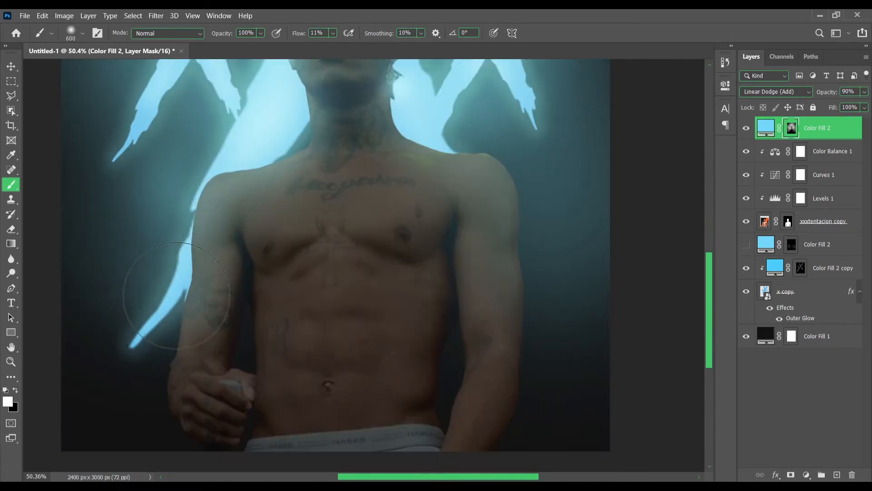
pyautogui.scroll(2, 291, 254)
pyautogui.scroll(-6, 423, 241)
pyautogui.scroll(5, 420, 245)
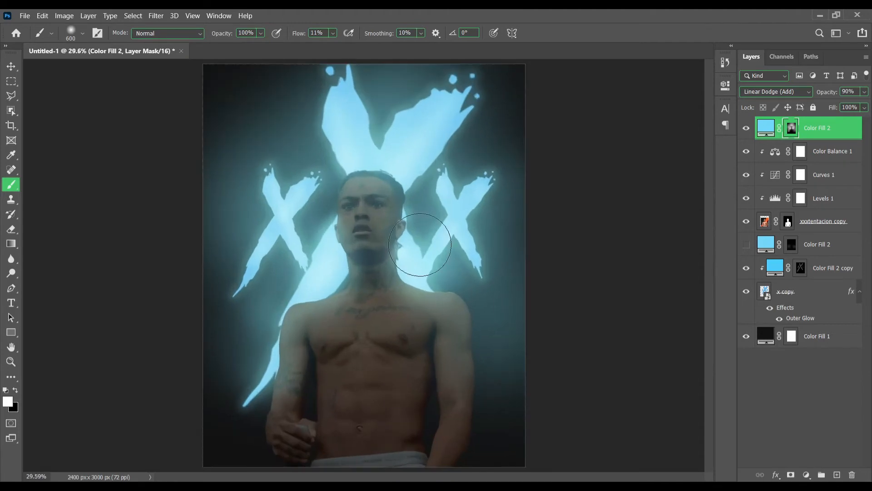
# - Add a clipped, colorized Hue/Saturation adjustment above Color Balance 1 with hue 195, saturation 72 and lightness +60
pyautogui.click(776, 155)
pyautogui.click(806, 474)
pyautogui.click(816, 360)
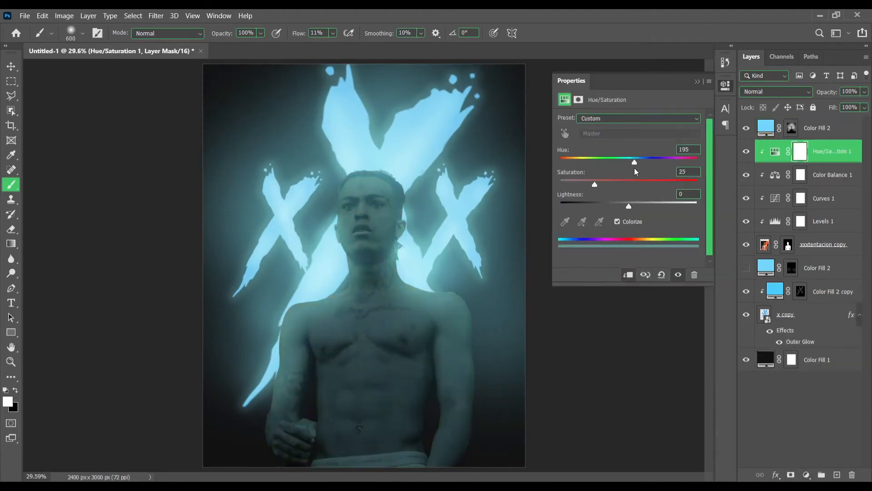
pyautogui.moveTo(623, 184); pyautogui.dragTo(658, 184)
pyautogui.moveTo(629, 205); pyautogui.dragTo(671, 212)
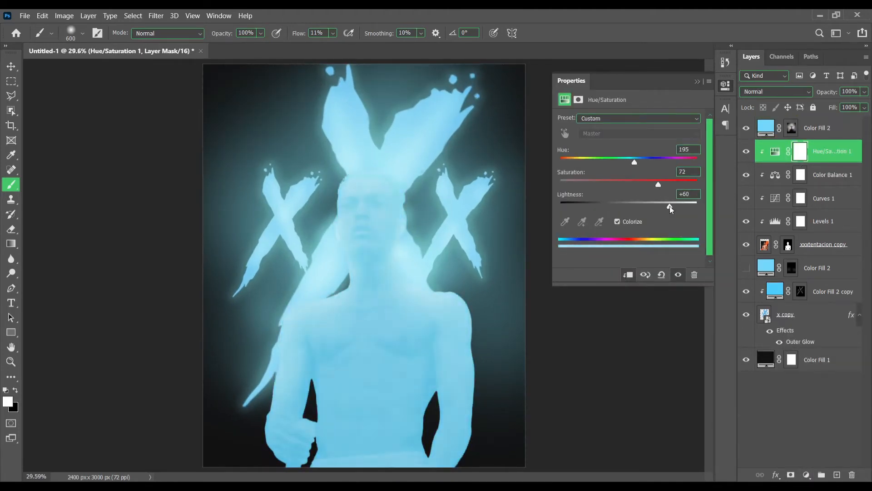
pyautogui.click(697, 82)
# - Invert the Hue/Saturation mask to black and set the white brush to 49 px at 100% flow
pyautogui.hotkey('ctrl', 'i')
pyautogui.moveTo(368, 48); pyautogui.dragTo(369, 49)
pyautogui.moveTo(403, 197)
pyautogui.mouseDown()
pyautogui.moveTo(351, 202)
pyautogui.moveTo(364, 199)
pyautogui.mouseUp()
pyautogui.scroll(10, 403, 200)
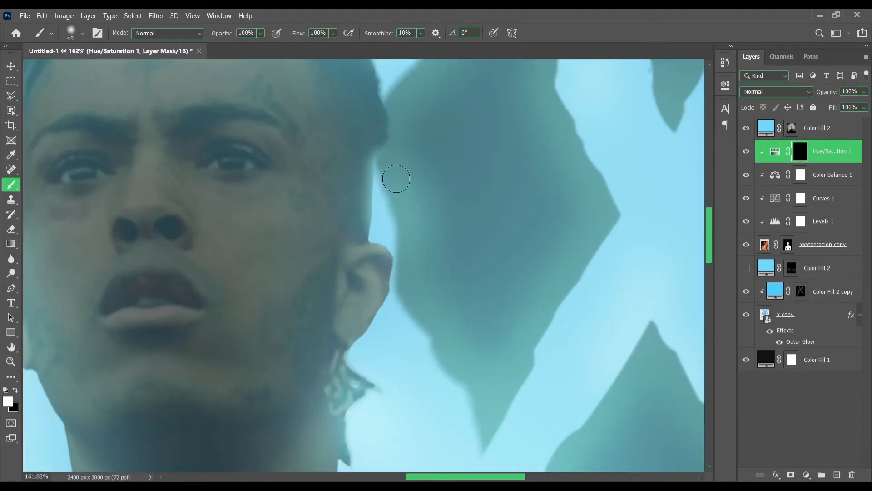
# - Raise the Hue/Saturation lightness and paint a highlight on its mask along the head's edge above the earring-side ear
pyautogui.doubleClick(775, 151)
pyautogui.moveTo(669, 206); pyautogui.dragTo(680, 209)
pyautogui.click(698, 82)
pyautogui.click(801, 152)
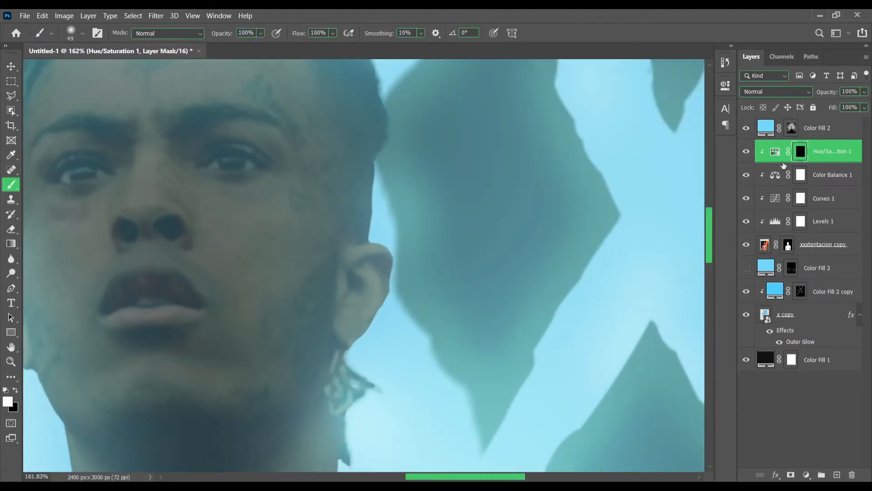
pyautogui.scroll(3, 389, 190)
pyautogui.moveTo(391, 146)
pyautogui.mouseDown()
pyautogui.moveTo(381, 239)
pyautogui.moveTo(400, 141)
pyautogui.moveTo(367, 248)
pyautogui.mouseUp()
pyautogui.scroll(-10, 429, 243)
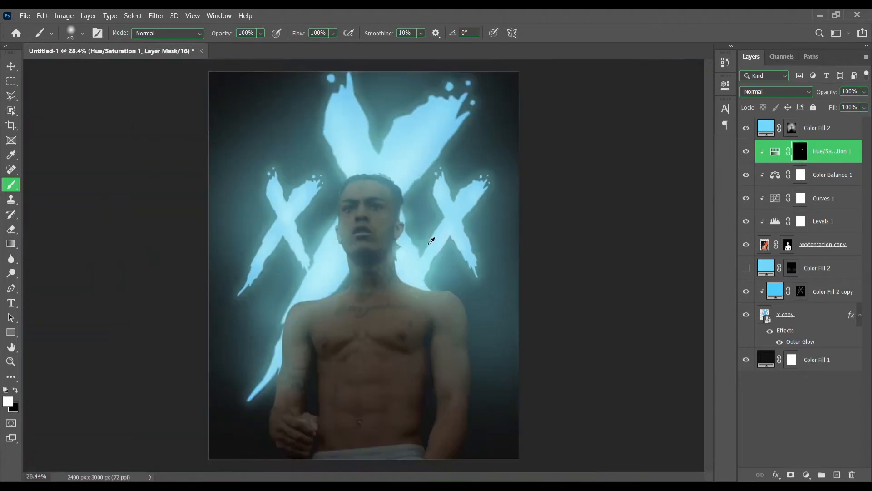
# - Set the Hue/Saturation adjustment's saturation to 81 and lightness to +66, and make its mask active again
pyautogui.scroll(2, 423, 246)
pyautogui.doubleClick(775, 151)
pyautogui.moveTo(680, 206); pyautogui.dragTo(672, 206)
pyautogui.moveTo(658, 184)
pyautogui.mouseDown()
pyautogui.moveTo(674, 185)
pyautogui.moveTo(675, 206)
pyautogui.mouseUp()
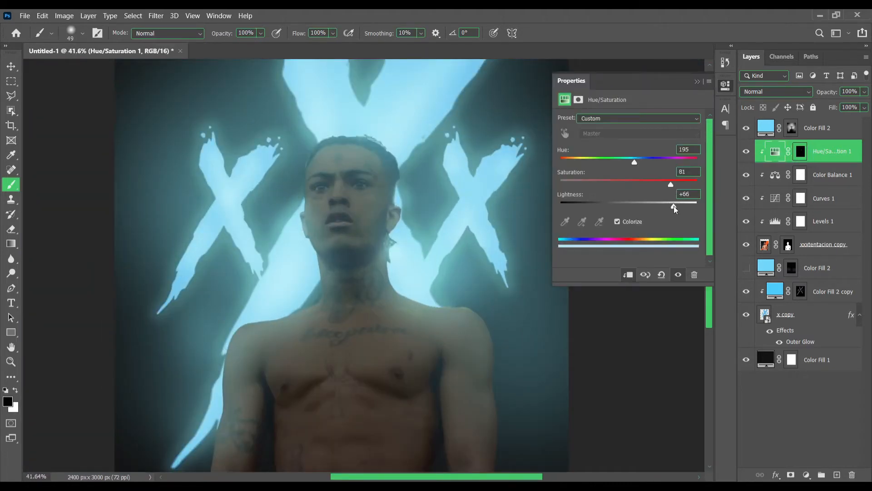
pyautogui.click(697, 81)
pyautogui.click(800, 151)
# - Paint a bright rim highlight along the face edge and around the earring-side ear, softening its inner edge with black
pyautogui.scroll(10, 395, 202)
pyautogui.moveTo(406, 125)
pyautogui.mouseDown()
pyautogui.moveTo(391, 247)
pyautogui.moveTo(359, 336)
pyautogui.moveTo(377, 277)
pyautogui.moveTo(378, 286)
pyautogui.mouseUp()
pyautogui.press('x')
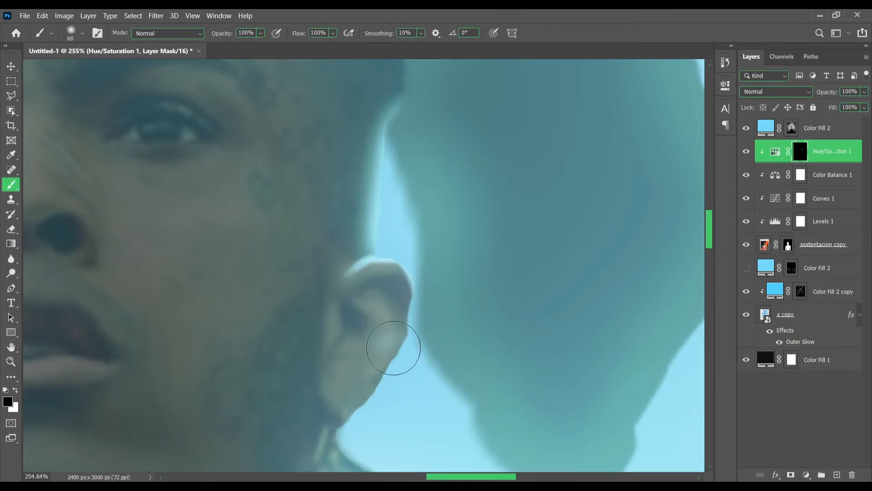
pyautogui.press('x')
pyautogui.scroll(2, 450, 336)
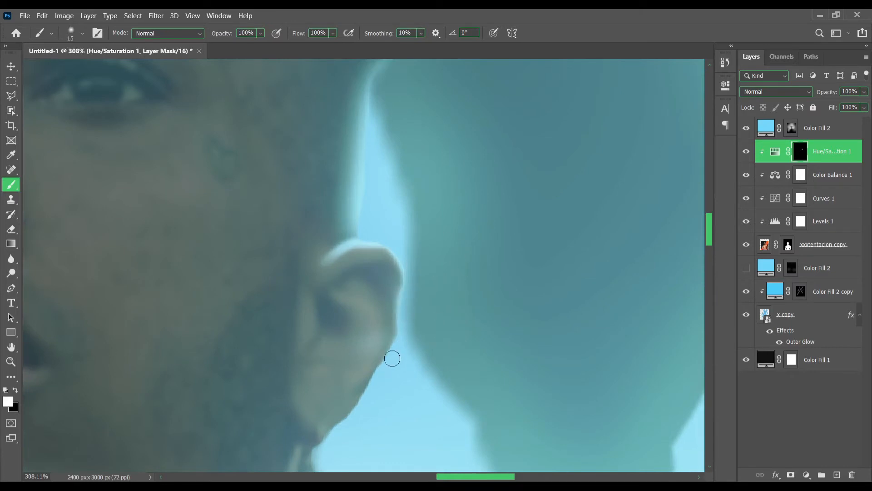
pyautogui.scroll(-3, 332, 340)
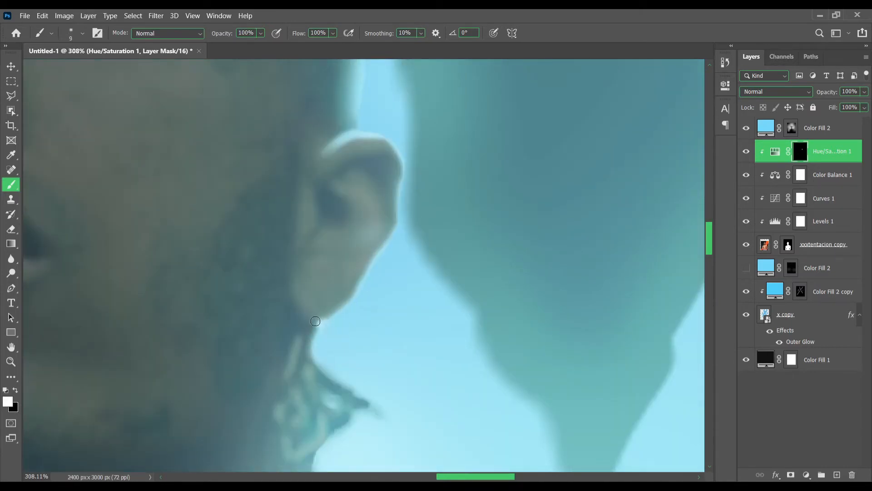
pyautogui.scroll(-8, 319, 309)
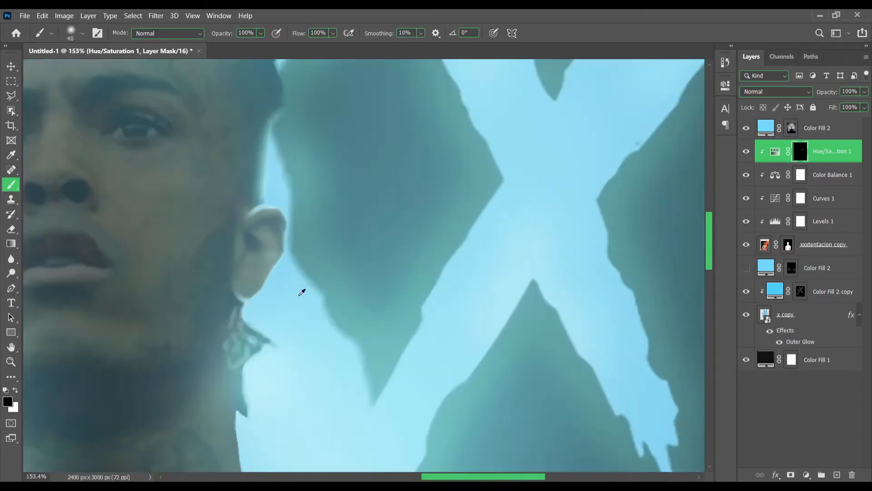
# - Extend the rim highlight beneath the earlobe, along the earring and onto the neck's edge, using a smaller white brush
pyautogui.scroll(4, 301, 292)
pyautogui.press('x')
pyautogui.press(']')
pyautogui.press(']')
pyautogui.scroll(4, 331, 295)
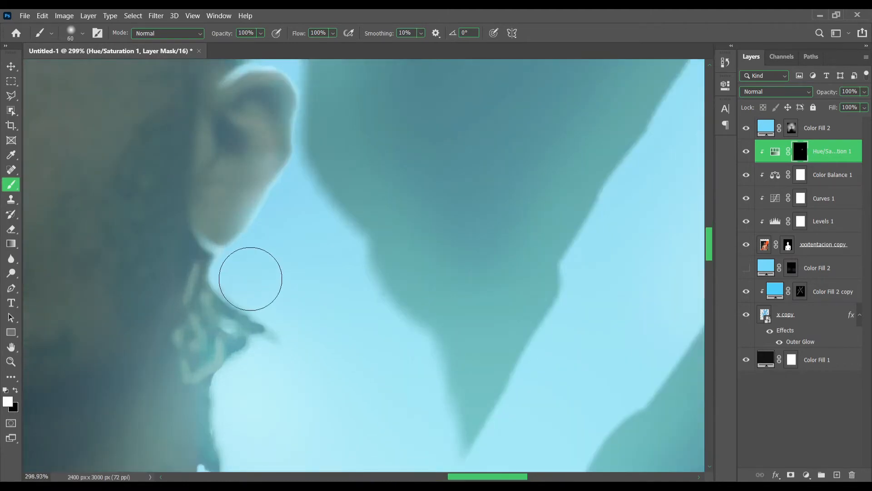
pyautogui.press('[')
pyautogui.press('[')
pyautogui.press('[')
pyautogui.scroll(-2, 215, 372)
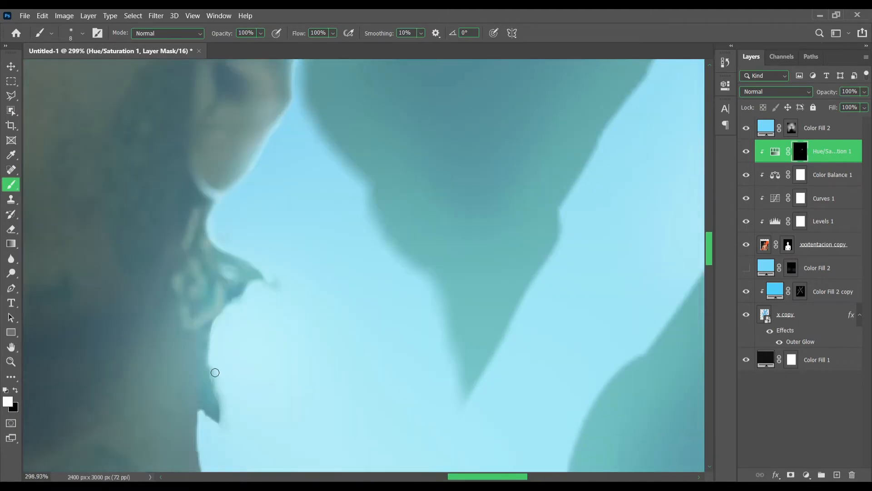
pyautogui.scroll(-10, 215, 423)
# - Paint the rim highlight along the hair edge above the earring-side ear and up onto the crown
pyautogui.scroll(10, 236, 309)
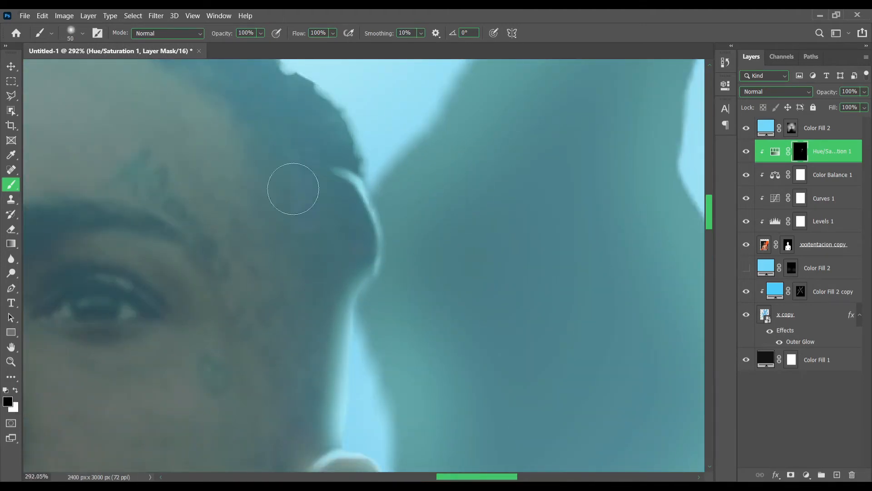
pyautogui.scroll(-10, 293, 188)
pyautogui.scroll(10, 365, 240)
pyautogui.scroll(-2, 487, 357)
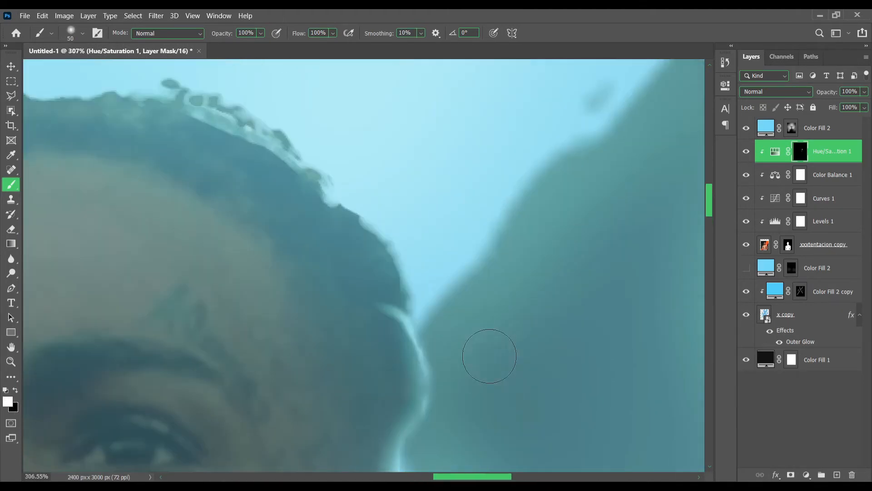
pyautogui.moveTo(524, 325); pyautogui.dragTo(470, 317)
pyautogui.scroll(3, 410, 312)
pyautogui.moveTo(402, 275)
pyautogui.mouseDown()
pyautogui.moveTo(319, 195)
pyautogui.moveTo(251, 195)
pyautogui.mouseUp()
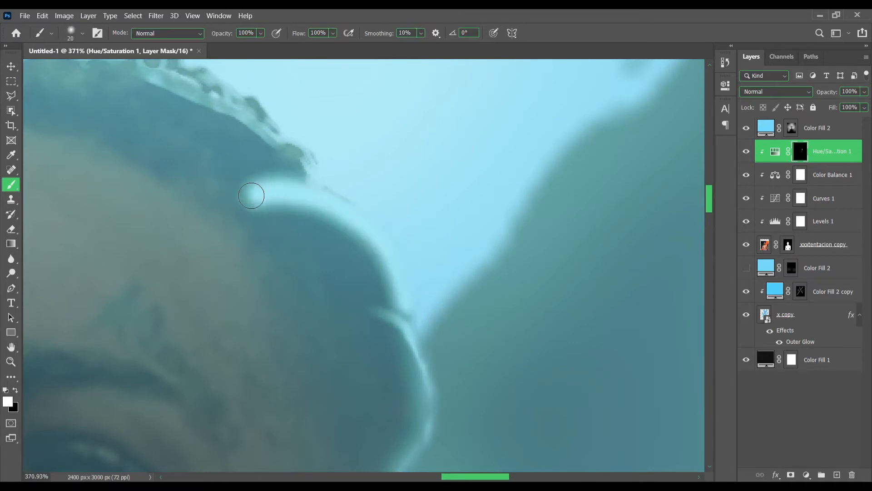
pyautogui.scroll(-10, 287, 244)
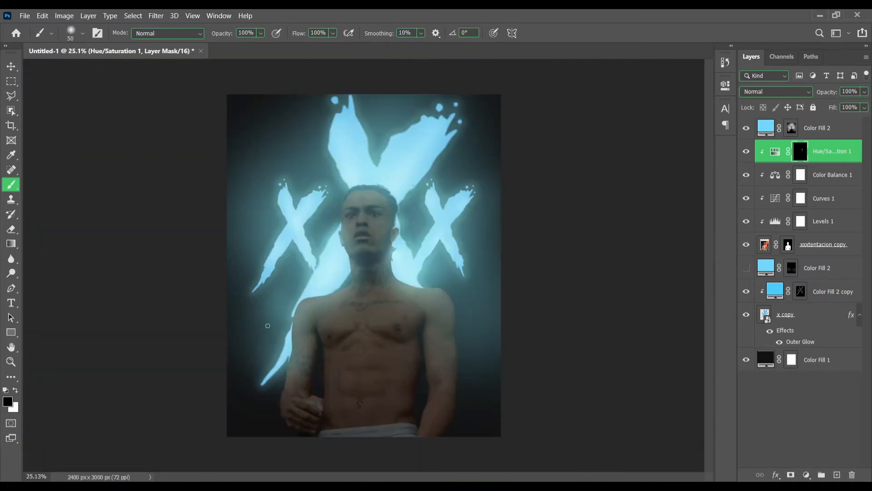
# - Continue the highlight across the top of the hair and soften its inner edge with a black brush
pyautogui.scroll(5, 379, 146)
pyautogui.scroll(5, 379, 146)
pyautogui.press('x')
pyautogui.moveTo(462, 204)
pyautogui.mouseDown()
pyautogui.moveTo(440, 211)
pyautogui.moveTo(417, 189)
pyautogui.moveTo(332, 143)
pyautogui.moveTo(441, 197)
pyautogui.moveTo(314, 109)
pyautogui.mouseUp()
pyautogui.scroll(-3, 169, 176)
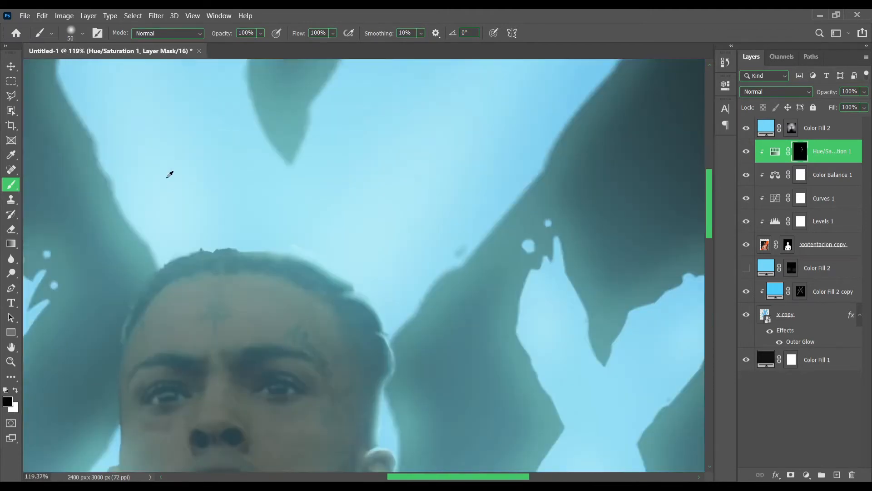
pyautogui.scroll(5, 243, 244)
pyautogui.moveTo(271, 302)
pyautogui.mouseDown()
pyautogui.moveTo(178, 305)
pyautogui.moveTo(260, 303)
pyautogui.mouseUp()
pyautogui.scroll(-8, 135, 259)
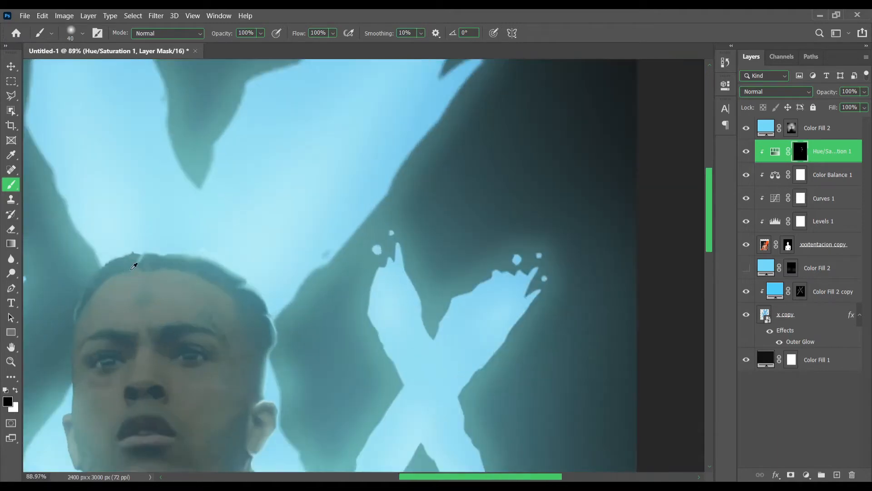
# - Paint the rim highlight from the middle of the crown down the opposite side of the hair
pyautogui.scroll(10, 300, 221)
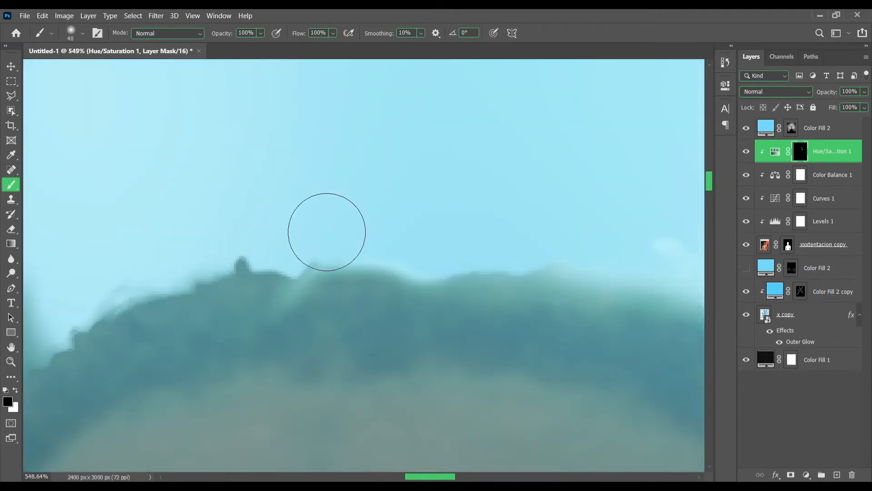
pyautogui.press('x')
pyautogui.moveTo(281, 275)
pyautogui.mouseDown()
pyautogui.moveTo(224, 267)
pyautogui.moveTo(64, 336)
pyautogui.mouseUp()
pyautogui.scroll(-8, 64, 336)
pyautogui.scroll(7, 363, 264)
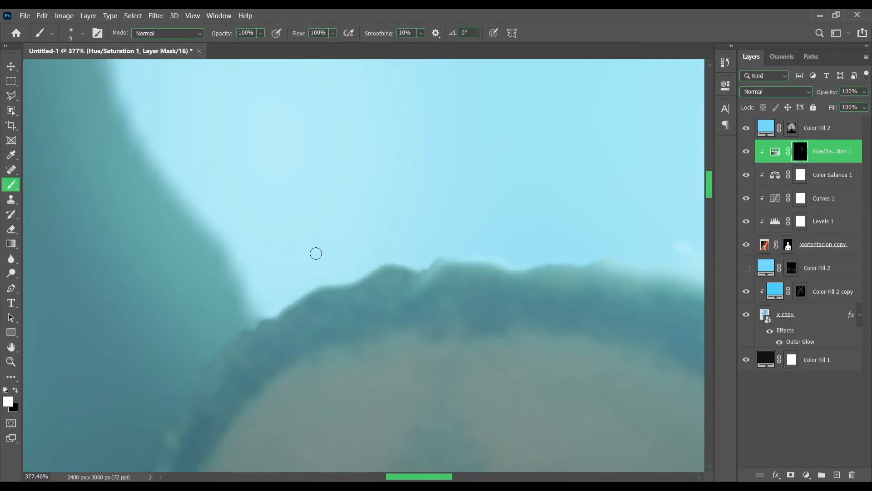
pyautogui.scroll(-7, 315, 253)
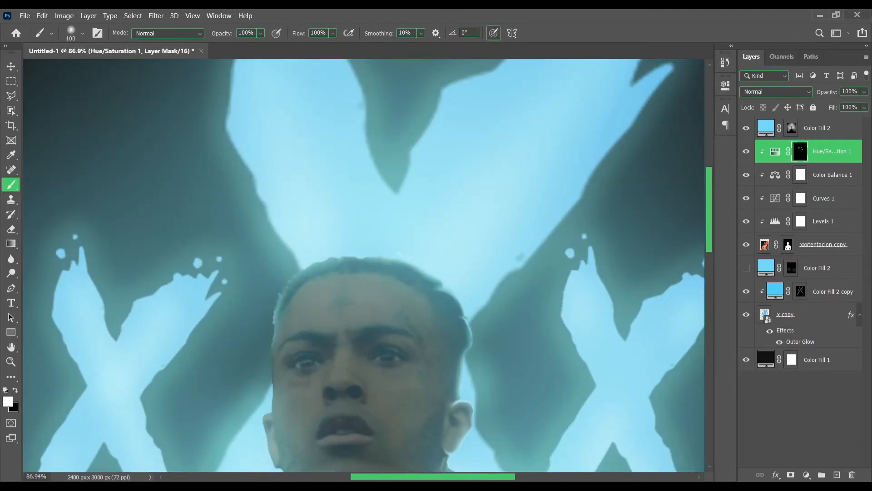
# - Soften the inner edge of the highlight on the hair opposite the earring with a 100 px black brush
pyautogui.scroll(6, 298, 273)
pyautogui.press('x')
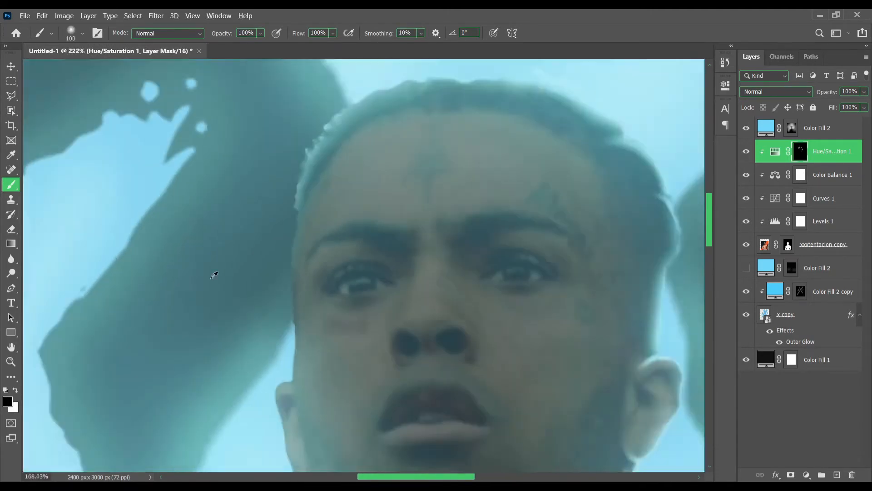
pyautogui.scroll(-6, 214, 275)
pyautogui.scroll(6, 321, 204)
# - Shrink the white brush to 9 px and paint a thin rim highlight along the hairline edge down to the temple
pyautogui.press('x')
pyautogui.press('[')
pyautogui.press('[')
pyautogui.press('[')
pyautogui.press('[')
pyautogui.press('[')
pyautogui.press('[')
pyautogui.press('[')
pyautogui.press('[')
pyautogui.press('[')
pyautogui.press('[')
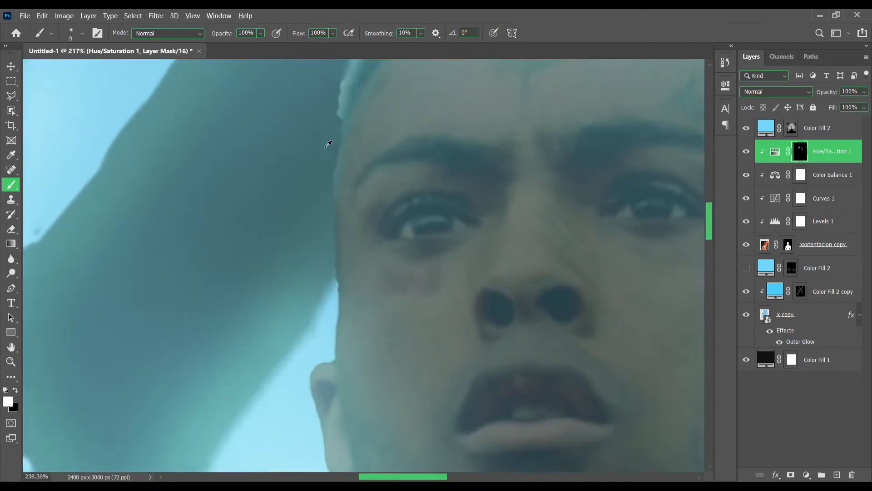
pyautogui.keyDown('alt'); pyautogui.scroll(2, 328, 144); pyautogui.keyUp('alt')
pyautogui.scroll(8, 326, 208)
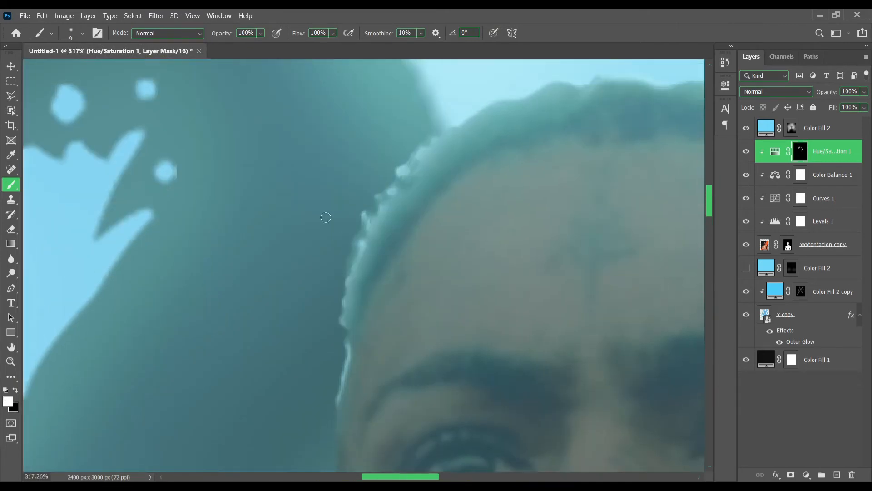
# - Paint the rim highlight down the temple and cheek edge to the ear opposite the earring with a 15 px brush
pyautogui.scroll(-5, 326, 217)
pyautogui.scroll(1, 333, 255)
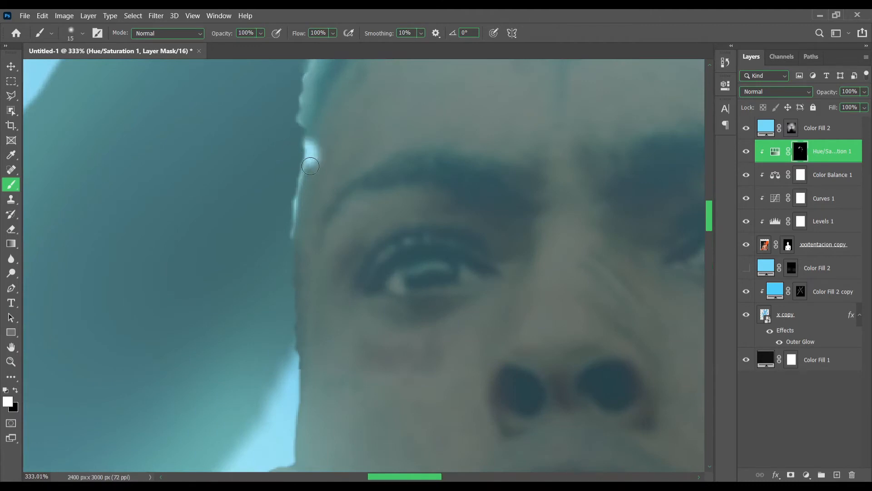
pyautogui.moveTo(310, 165); pyautogui.dragTo(296, 217)
pyautogui.scroll(-2, 302, 250)
pyautogui.moveTo(302, 250)
pyautogui.mouseDown()
pyautogui.moveTo(309, 396)
pyautogui.moveTo(313, 63)
pyautogui.moveTo(327, 250)
pyautogui.mouseUp()
pyautogui.scroll(-5, 348, 247)
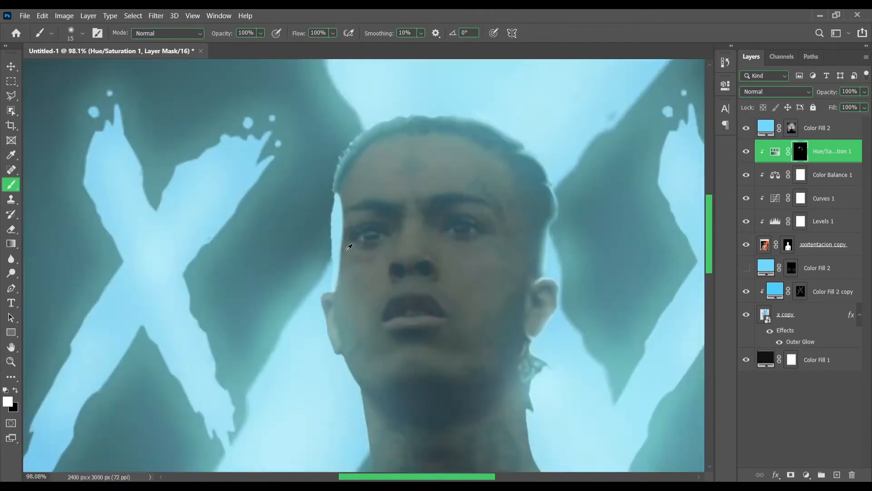
# - Soften the inner edge of the temple and cheek highlight with a black brush of about 79 px
pyautogui.keyDown('alt'); pyautogui.scroll(5, 348, 247); pyautogui.keyUp('alt')
pyautogui.press('x')
pyautogui.press(']')
pyautogui.press(']')
pyautogui.press(']')
pyautogui.press(']')
pyautogui.press(']')
pyautogui.press(']')
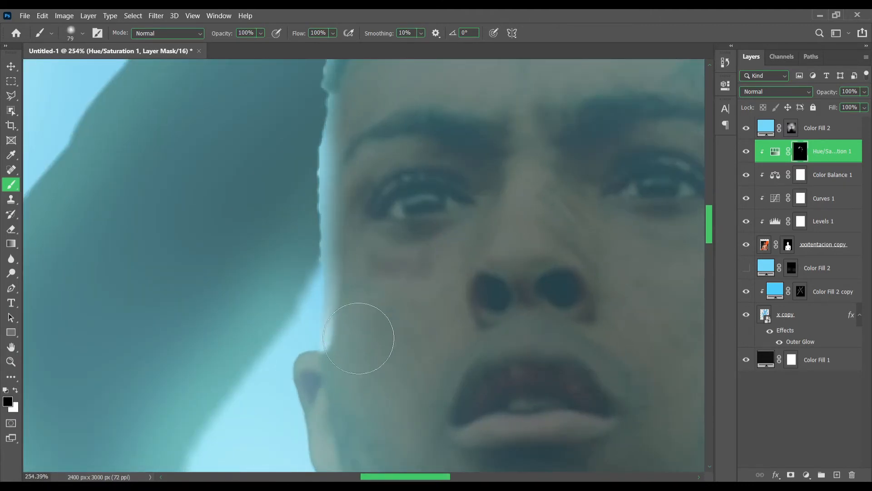
# - Enlarge the black brush to 150 px and fade the cheek and temple highlight further into the face
pyautogui.scroll(-4, 358, 338)
pyautogui.scroll(3, 397, 230)
pyautogui.press(']')
pyautogui.press(']')
pyautogui.press(']')
pyautogui.press(']')
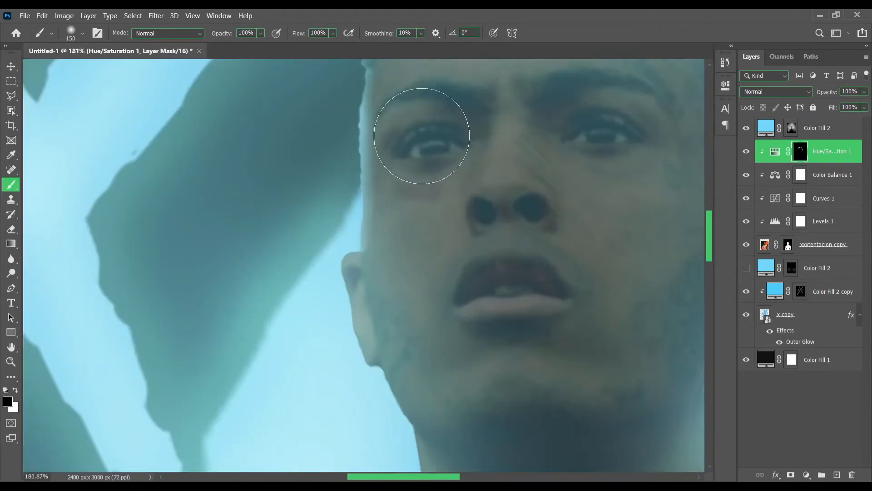
pyautogui.scroll(-3, 422, 136)
pyautogui.scroll(2, 462, 293)
# - Shrink the white brush to 15 px and refine the rim highlight along the cheek edge and top of the ear opposite the earring
pyautogui.keyDown('alt'); pyautogui.scroll(3, 418, 274); pyautogui.keyUp('alt')
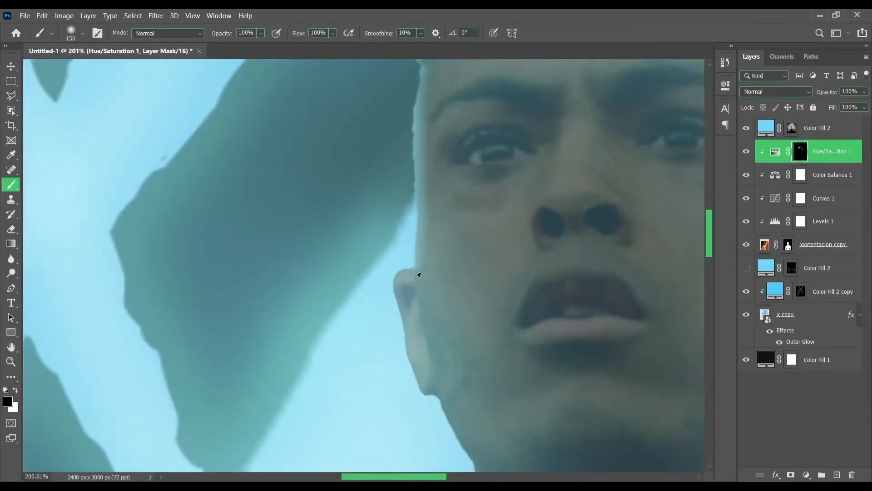
pyautogui.keyDown('alt'); pyautogui.scroll(2, 258, 370); pyautogui.keyUp('alt')
pyautogui.keyDown('alt'); pyautogui.moveTo(409, 328); pyautogui.dragTo(390, 327); pyautogui.keyUp('alt')
pyautogui.press('x')
pyautogui.keyDown('alt'); pyautogui.scroll(2, 376, 212); pyautogui.keyUp('alt')
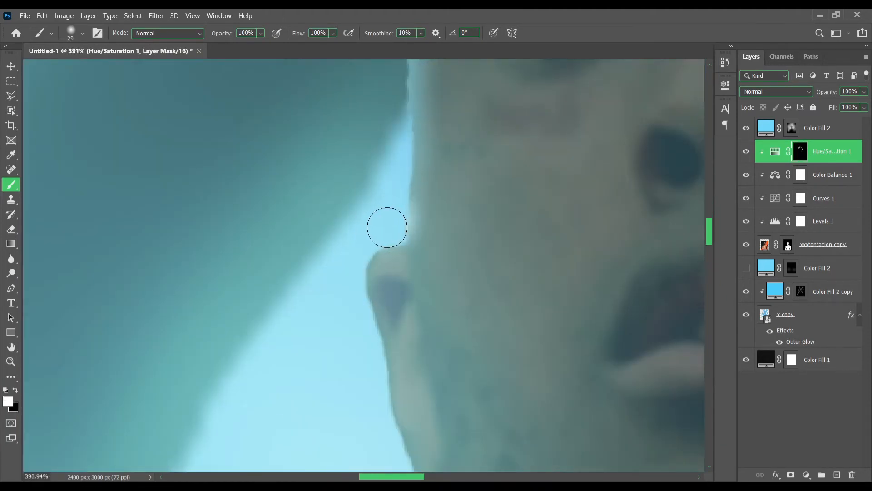
pyautogui.keyDown('alt'); pyautogui.scroll(-5, 398, 233); pyautogui.keyUp('alt')
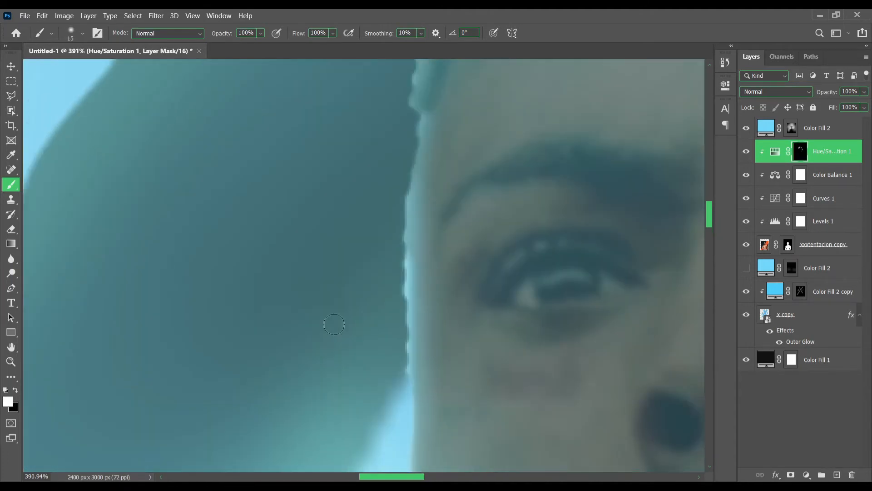
pyautogui.keyDown('alt'); pyautogui.scroll(-1, 368, 318); pyautogui.keyUp('alt')
pyautogui.keyDown('alt'); pyautogui.scroll(6, 327, 304); pyautogui.keyUp('alt')
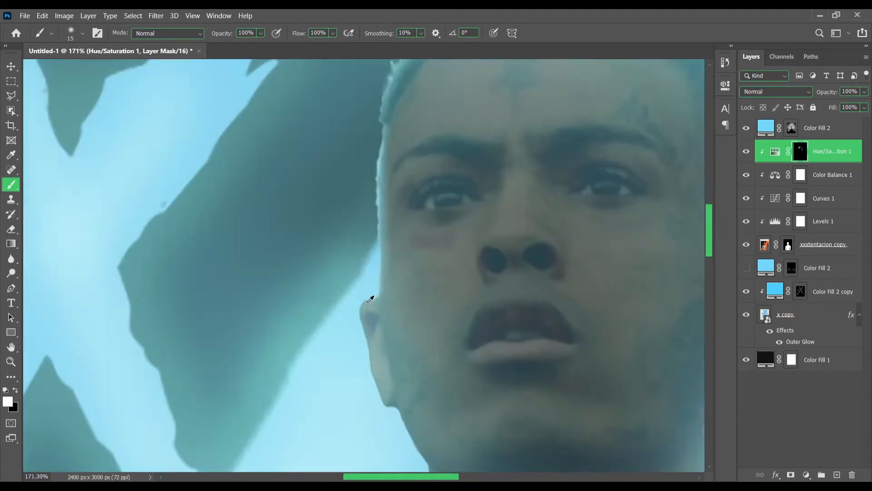
# - Soften the highlight on the upper ear with a 35 px black brush
pyautogui.press(']')
pyautogui.press(']')
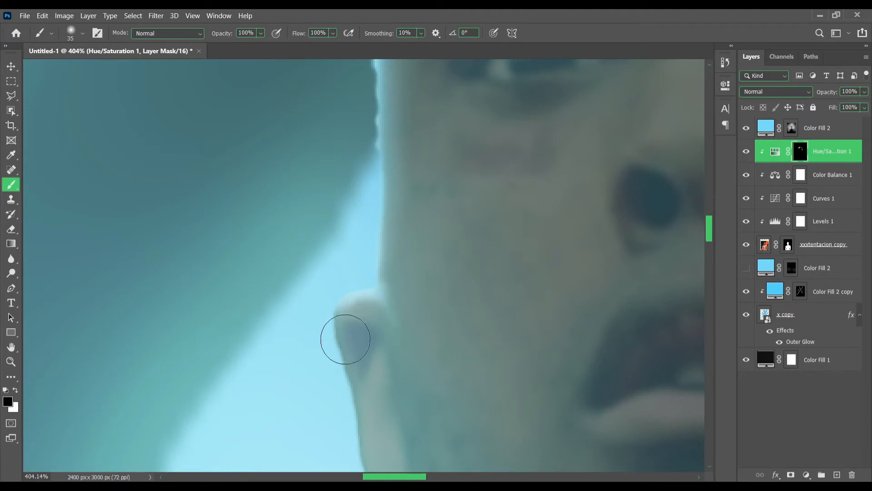
pyautogui.keyDown('alt'); pyautogui.scroll(-6, 332, 334); pyautogui.keyUp('alt')
pyautogui.keyDown('alt'); pyautogui.scroll(5, 309, 334); pyautogui.keyUp('alt')
pyautogui.scroll(-1, 317, 291)
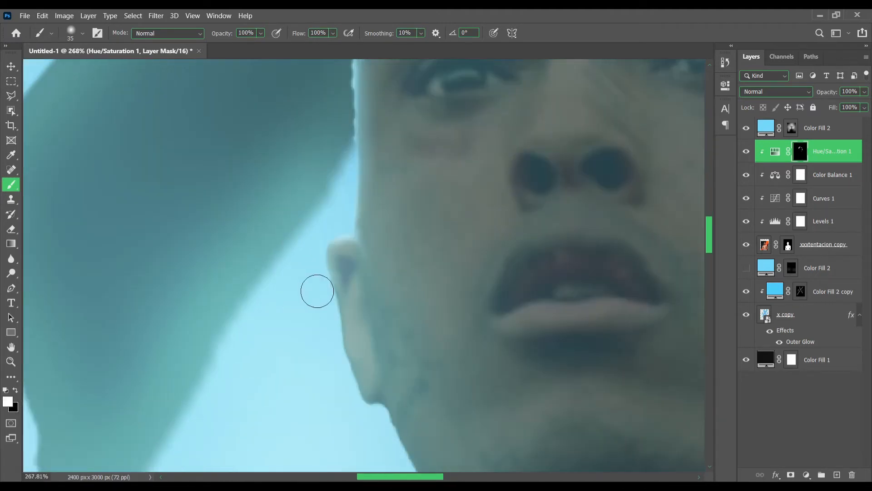
# - Paint a thin rim highlight along the ear's outer edge and under the lobe with a 12 px white brush
pyautogui.keyDown('alt'); pyautogui.moveTo(301, 303); pyautogui.dragTo(291, 304); pyautogui.keyUp('alt')
pyautogui.keyDown('alt'); pyautogui.scroll(6, 335, 286); pyautogui.keyUp('alt')
pyautogui.scroll(-3, 334, 336)
pyautogui.moveTo(424, 429); pyautogui.dragTo(443, 403)
pyautogui.press('x')
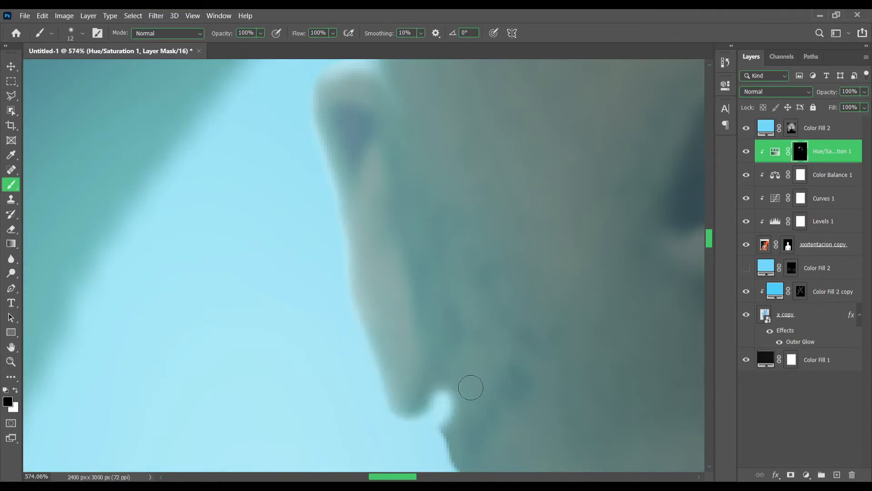
pyautogui.keyDown('alt'); pyautogui.scroll(-15, 468, 318); pyautogui.keyUp('alt')
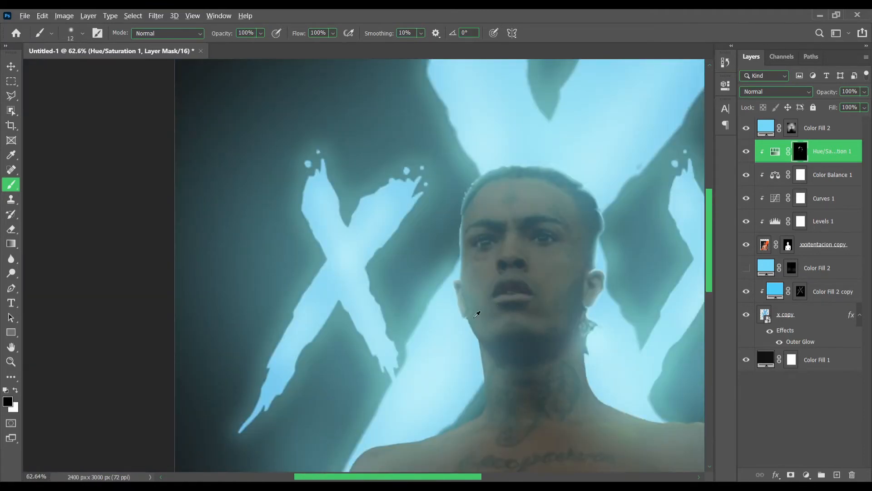
# - Paint a broad highlight across the jaw from below the earlobe toward the chin with a white brush of about 32 px
pyautogui.keyDown('alt'); pyautogui.scroll(-3, 477, 314); pyautogui.keyUp('alt')
pyautogui.keyDown('alt'); pyautogui.scroll(10, 418, 280); pyautogui.keyUp('alt')
pyautogui.press('x')
pyautogui.moveTo(445, 272)
pyautogui.mouseDown()
pyautogui.moveTo(523, 334)
pyautogui.moveTo(650, 380)
pyautogui.mouseUp()
pyautogui.scroll(-5, 527, 300)
pyautogui.scroll(2, 548, 325)
pyautogui.moveTo(564, 316)
pyautogui.mouseDown()
pyautogui.moveTo(564, 292)
pyautogui.moveTo(428, 219)
pyautogui.moveTo(550, 295)
pyautogui.moveTo(534, 276)
pyautogui.moveTo(436, 232)
pyautogui.moveTo(531, 293)
pyautogui.moveTo(442, 270)
pyautogui.mouseUp()
pyautogui.press(']')
pyautogui.press(']')
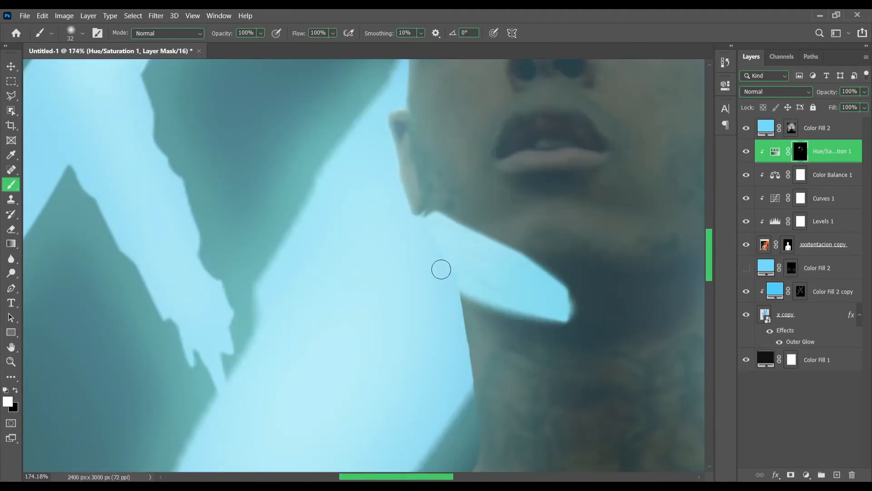
# - Fade the jaw highlight into the face and chin with a 160 px black brush
pyautogui.keyDown('alt'); pyautogui.scroll(-3, 525, 297); pyautogui.keyUp('alt')
pyautogui.press('x')
pyautogui.moveTo(504, 203); pyautogui.dragTo(566, 254)
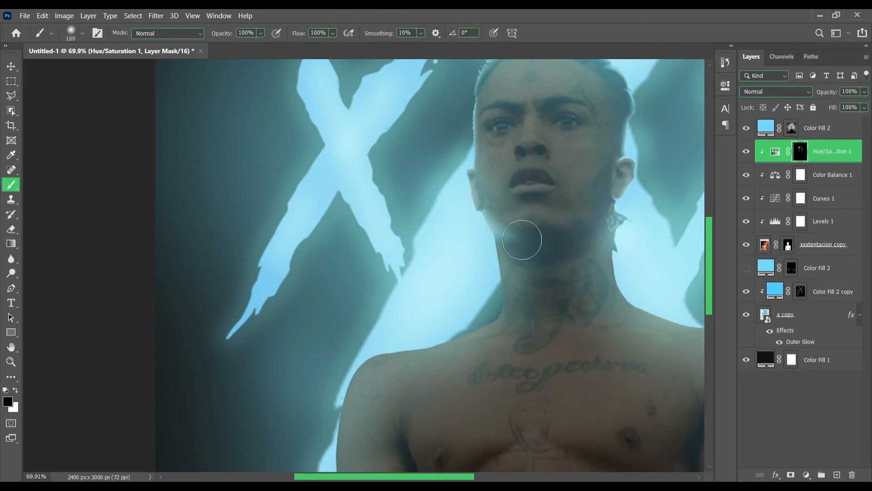
pyautogui.keyDown('alt'); pyautogui.scroll(-3, 521, 255); pyautogui.keyUp('alt')
pyautogui.keyDown('alt'); pyautogui.scroll(5, 323, 254); pyautogui.keyUp('alt')
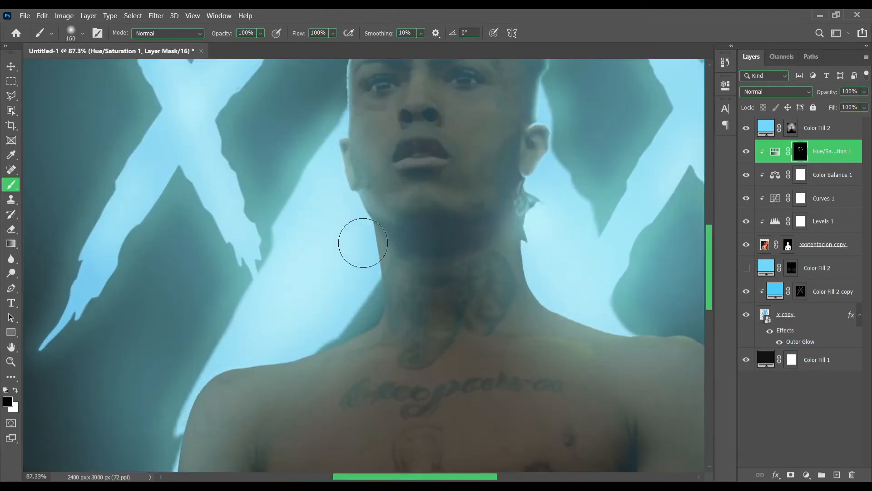
# - Reduce the white brush to 50 px and repaint the rim highlight along the jaw edge below the earlobe
pyautogui.keyDown('alt'); pyautogui.scroll(-3, 345, 237); pyautogui.keyUp('alt')
pyautogui.keyDown('alt'); pyautogui.scroll(4, 345, 263); pyautogui.keyUp('alt')
pyautogui.press('x')
pyautogui.press('[')
pyautogui.press('[')
pyautogui.press('[')
pyautogui.press('[')
pyautogui.press('[')
pyautogui.press('[')
pyautogui.press('[')
pyautogui.press('[')
pyautogui.moveTo(380, 300); pyautogui.dragTo(346, 244)
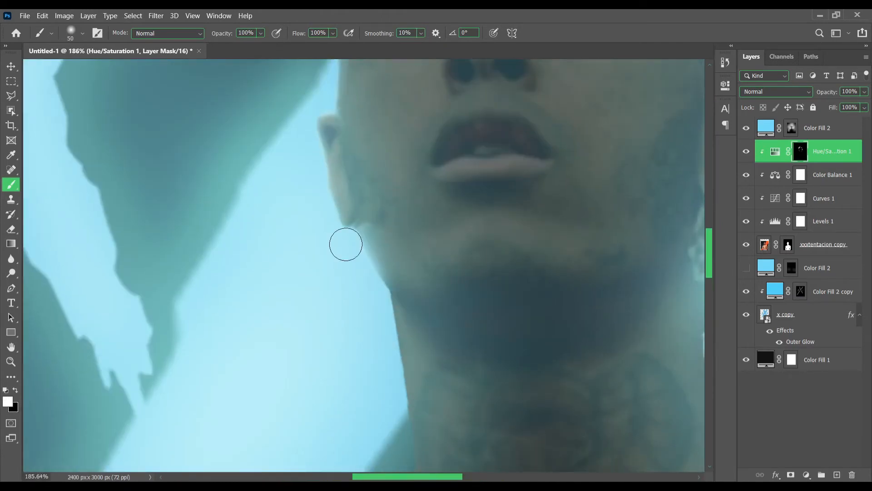
pyautogui.moveTo(376, 294); pyautogui.dragTo(488, 339)
# - Enlarge the black brush and fade the inner side of the jaw highlight into the chin and throat
pyautogui.press('x')
pyautogui.press(']')
pyautogui.press(']')
pyautogui.press(']')
pyautogui.press(']')
pyautogui.press(']')
pyautogui.press(']')
pyautogui.moveTo(418, 371); pyautogui.dragTo(514, 352)
pyautogui.moveTo(444, 252); pyautogui.dragTo(546, 298)
pyautogui.moveTo(513, 350); pyautogui.dragTo(409, 357)
# - Paint the rim highlight down the neck edge and over the adjoining shoulder, using a 125 px white brush for the shoulder
pyautogui.press('x')
pyautogui.scroll(-1, 323, 354)
pyautogui.moveTo(352, 288); pyautogui.dragTo(383, 416)
pyautogui.scroll(-5, 318, 331)
pyautogui.moveTo(385, 314); pyautogui.dragTo(157, 400)
pyautogui.keyDown('alt'); pyautogui.scroll(-5, 218, 318); pyautogui.keyUp('alt')
pyautogui.keyDown('alt'); pyautogui.scroll(3, 345, 282); pyautogui.keyUp('alt')
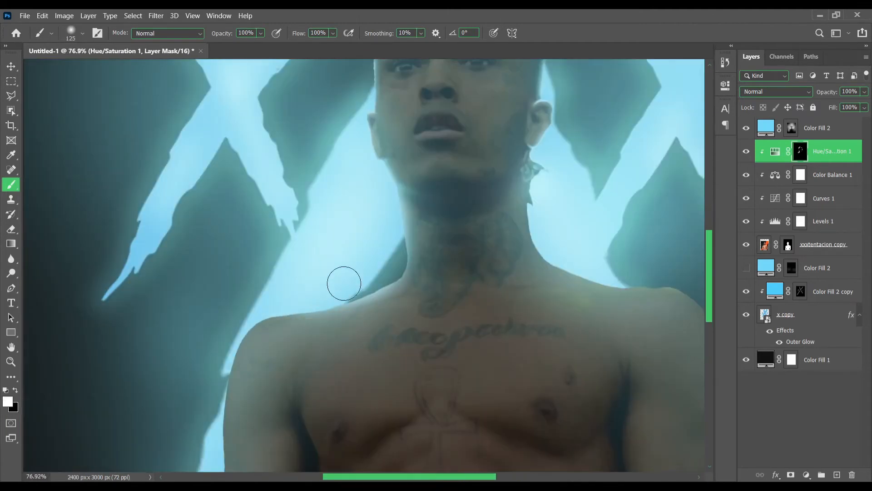
pyautogui.moveTo(341, 290)
pyautogui.mouseDown()
pyautogui.moveTo(243, 316)
pyautogui.moveTo(380, 272)
pyautogui.moveTo(378, 203)
pyautogui.mouseUp()
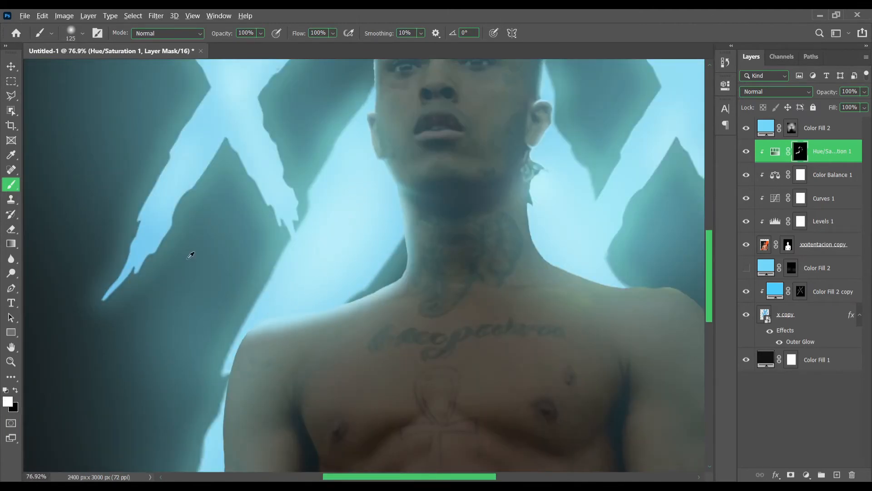
# - Enlarge the black brush to 400 px and fade the shoulder highlight into the chest
pyautogui.keyDown('alt'); pyautogui.scroll(-3, 191, 255); pyautogui.keyUp('alt')
pyautogui.keyDown('alt'); pyautogui.scroll(2, 302, 297); pyautogui.keyUp('alt')
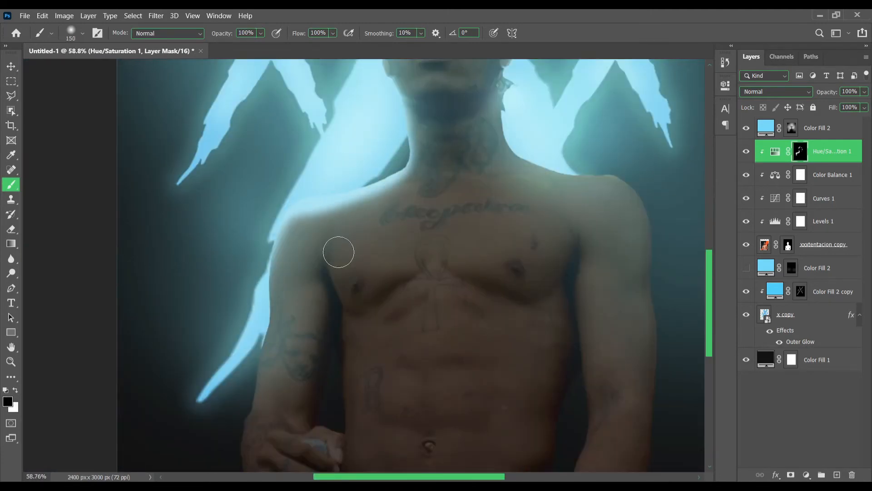
pyautogui.press(']')
pyautogui.press(']')
pyautogui.press(']')
pyautogui.press(']')
pyautogui.press(']')
pyautogui.moveTo(313, 243); pyautogui.dragTo(390, 240)
pyautogui.keyDown('alt'); pyautogui.scroll(-3, 423, 214); pyautogui.keyUp('alt')
pyautogui.keyDown('alt'); pyautogui.scroll(4, 357, 255); pyautogui.keyUp('alt')
pyautogui.moveTo(292, 324)
pyautogui.mouseDown()
pyautogui.moveTo(234, 393)
pyautogui.moveTo(244, 295)
pyautogui.mouseUp()
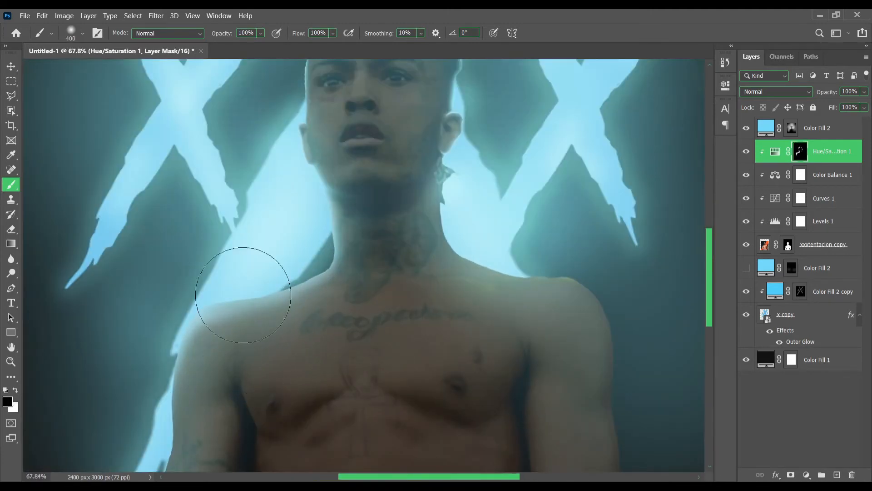
# - Paint a rim highlight around the shoulder and down the outer upper arm with a 90 px white brush
pyautogui.keyDown('alt'); pyautogui.scroll(-3, 244, 294); pyautogui.keyUp('alt')
pyautogui.keyDown('alt'); pyautogui.scroll(2, 314, 294); pyautogui.keyUp('alt')
pyautogui.press('x')
pyautogui.keyDown('alt'); pyautogui.scroll(2, 331, 285); pyautogui.keyUp('alt')
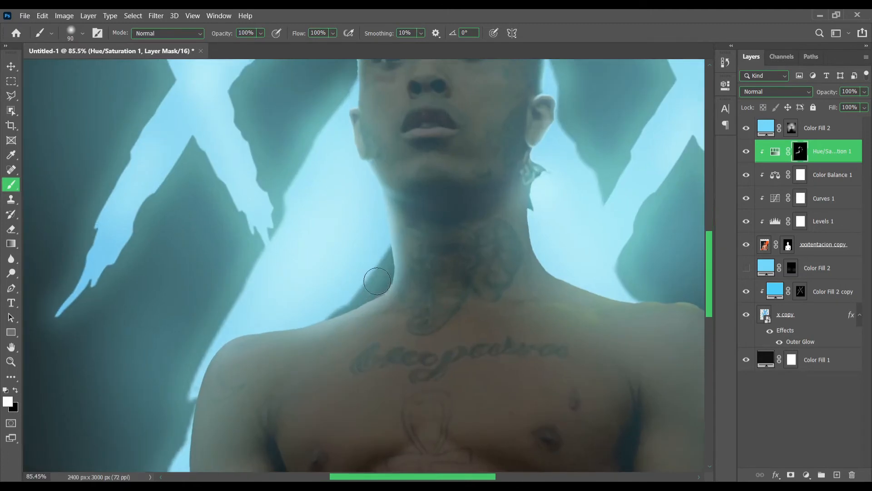
pyautogui.keyDown('alt'); pyautogui.scroll(2, 253, 327); pyautogui.keyUp('alt')
pyautogui.moveTo(178, 332); pyautogui.dragTo(163, 384)
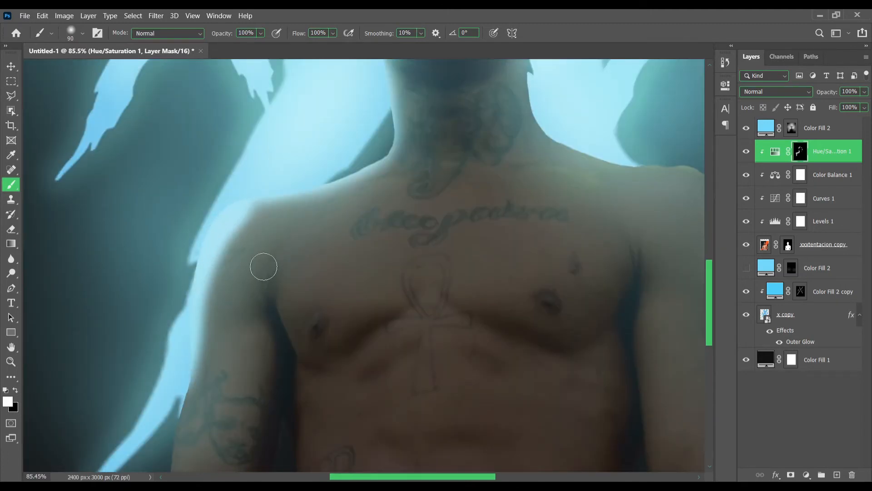
# - Soften the inner edge of the shoulder and upper arm highlight with a 150 px black brush
pyautogui.press('x')
pyautogui.press(']')
pyautogui.press(']')
pyautogui.press(']')
pyautogui.moveTo(262, 236)
pyautogui.mouseDown()
pyautogui.moveTo(235, 354)
pyautogui.moveTo(220, 301)
pyautogui.moveTo(244, 253)
pyautogui.moveTo(219, 345)
pyautogui.mouseUp()
pyautogui.keyDown('alt'); pyautogui.scroll(-4, 308, 312); pyautogui.keyUp('alt')
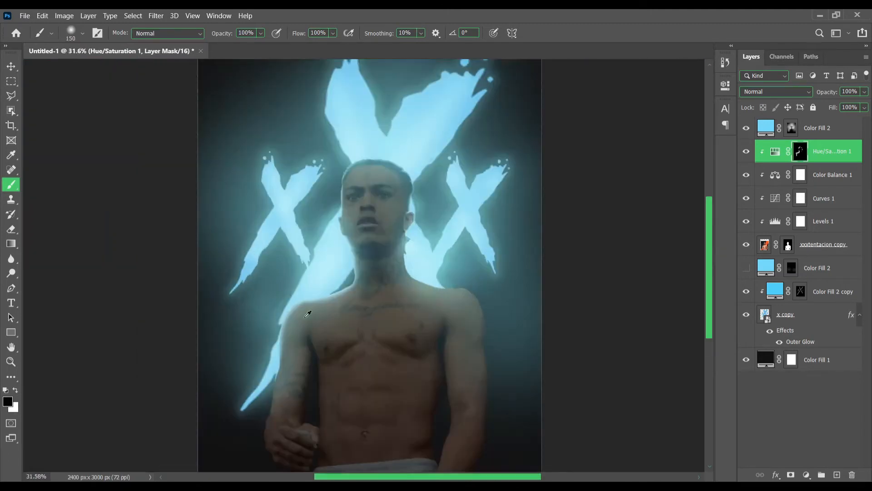
# - Extend the rim highlight down the outer forearm to the clenched hand with the 150 px white brush
pyautogui.keyDown('alt'); pyautogui.scroll(3, 298, 312); pyautogui.keyUp('alt')
pyautogui.keyDown('alt'); pyautogui.scroll(1, 240, 256); pyautogui.keyUp('alt')
pyautogui.press('x')
pyautogui.scroll(-2, 235, 332)
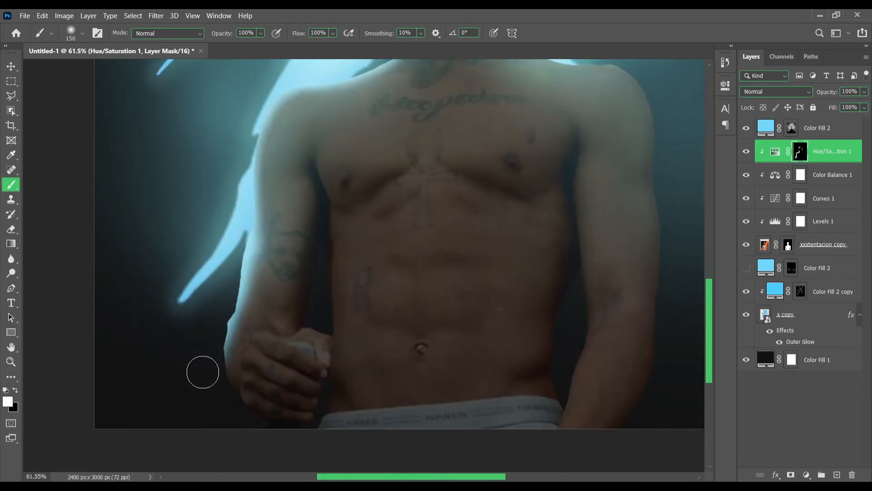
# - Fade the forearm and hand highlight with a 200 px black brush
pyautogui.press(']')
pyautogui.press(']')
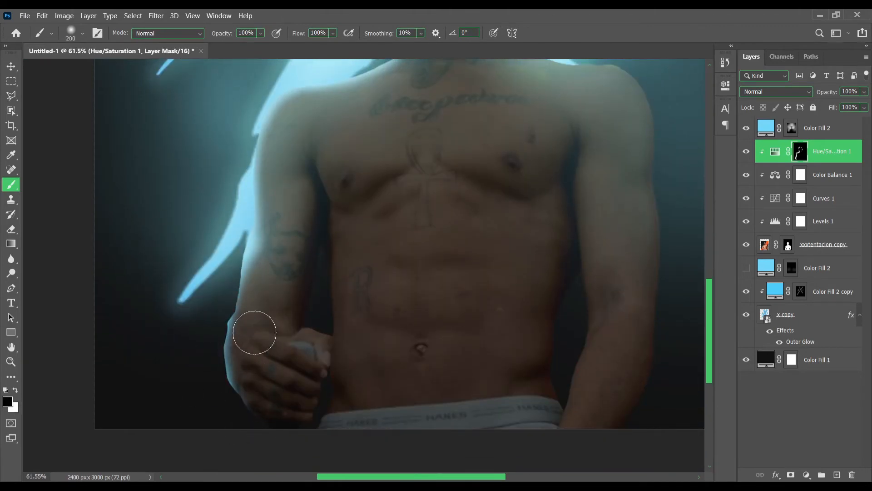
pyautogui.keyDown('alt'); pyautogui.scroll(-3, 350, 297); pyautogui.keyUp('alt')
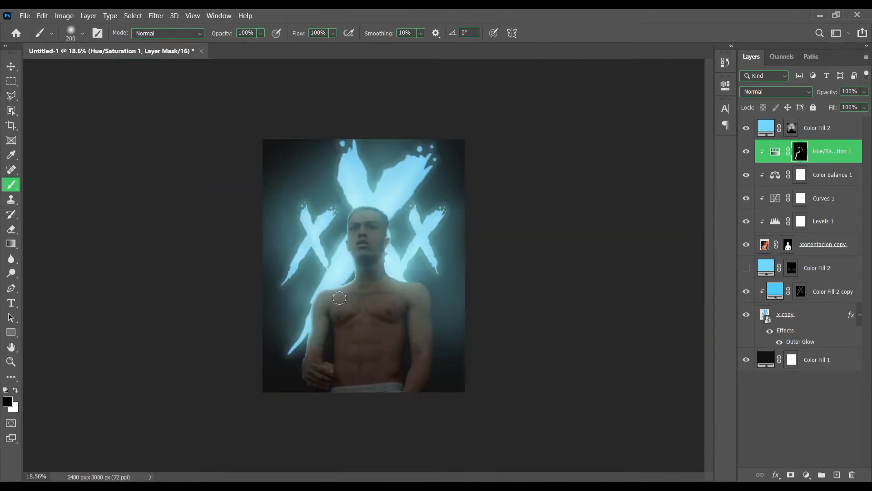
pyautogui.keyDown('alt'); pyautogui.scroll(5, 310, 364); pyautogui.keyUp('alt')
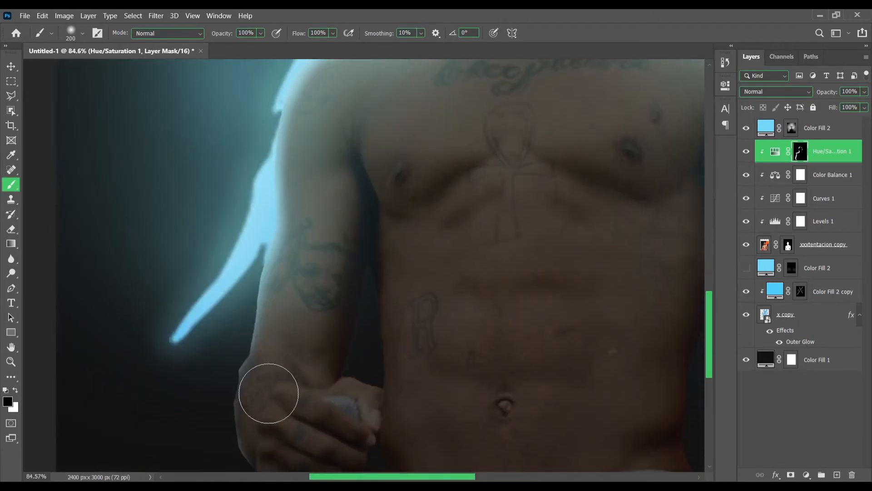
# - Paint a tighter rim highlight along the forearm and the outer edge of the clenched hand with a 37 px white brush
pyautogui.scroll(4, 225, 359)
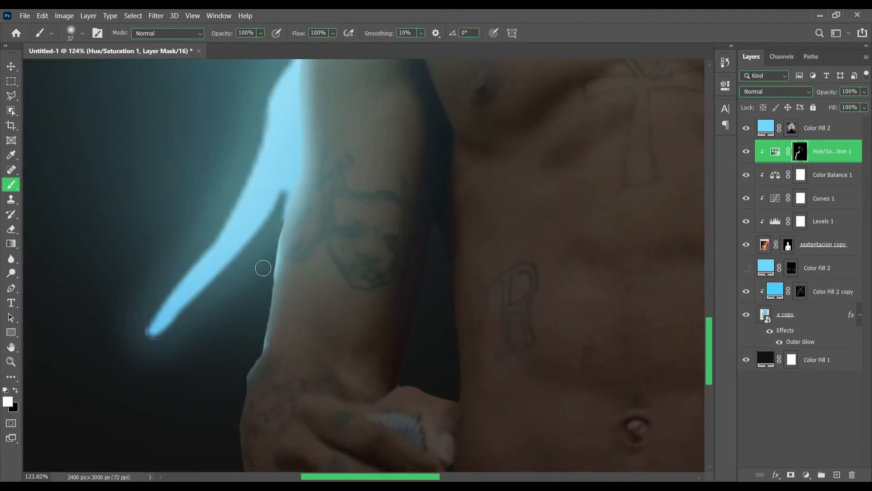
pyautogui.scroll(-3, 253, 347)
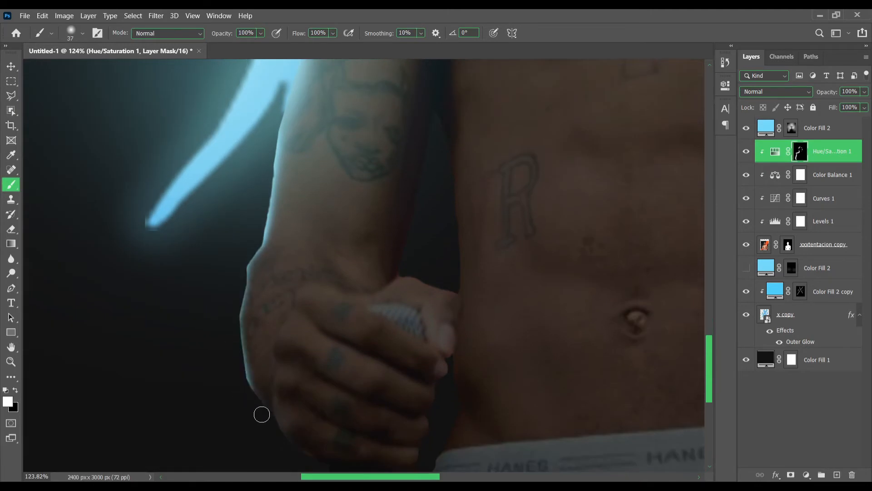
pyautogui.moveTo(258, 254)
pyautogui.mouseDown()
pyautogui.moveTo(254, 355)
pyautogui.moveTo(272, 409)
pyautogui.mouseUp()
# - Enlarge the black brush to 90 px and blend the wrist and hand highlight inward
pyautogui.press('x')
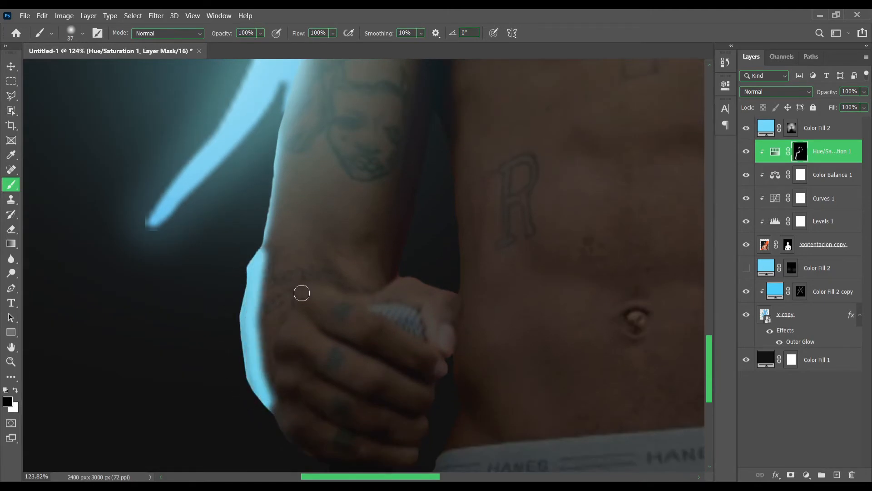
pyautogui.press(']')
pyautogui.press(']')
pyautogui.press(']')
pyautogui.press(']')
pyautogui.press(']')
pyautogui.press(']')
pyautogui.moveTo(282, 275)
pyautogui.mouseDown()
pyautogui.moveTo(279, 351)
pyautogui.moveTo(290, 396)
pyautogui.moveTo(275, 294)
pyautogui.moveTo(293, 264)
pyautogui.moveTo(285, 257)
pyautogui.moveTo(263, 314)
pyautogui.moveTo(300, 337)
pyautogui.mouseUp()
pyautogui.scroll(-8, 317, 254)
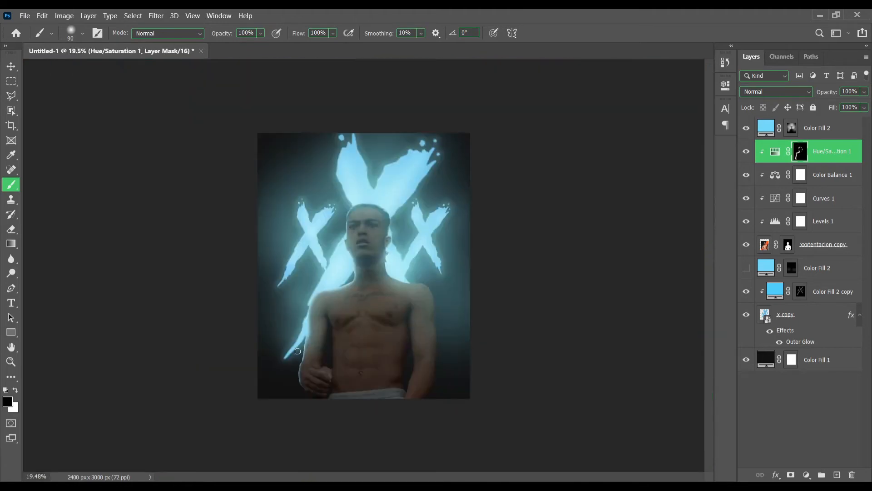
# - Outline the clenched hand's lower edge and knuckles with a 9 px white brush, softening the lines with a 90 px black brush at 13% flow
pyautogui.scroll(10, 265, 304)
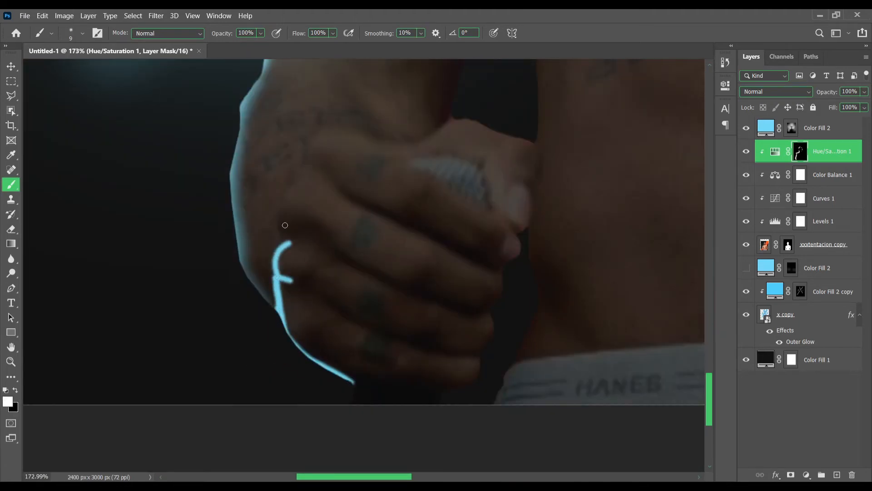
pyautogui.scroll(-4, 387, 237)
pyautogui.press('x')
pyautogui.press(']')
pyautogui.press(']')
pyautogui.press(']')
pyautogui.press(']')
pyautogui.press(']')
pyautogui.press(']')
pyautogui.press(']')
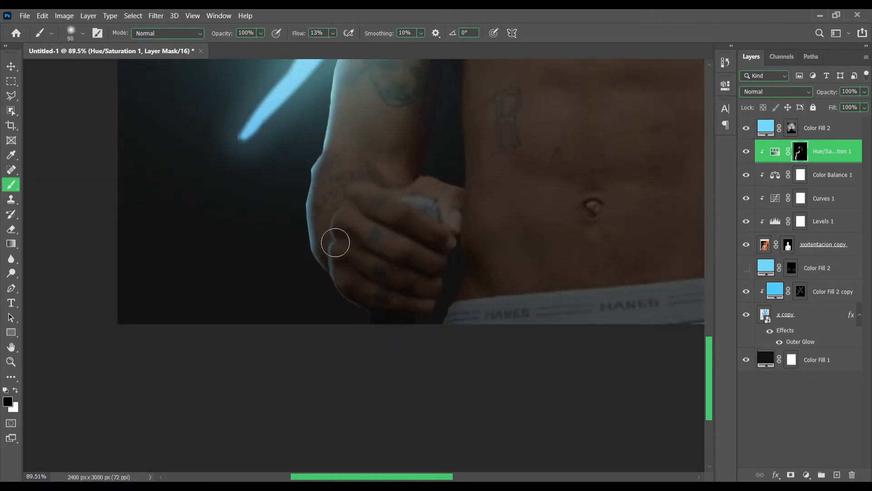
pyautogui.scroll(-4, 335, 242)
pyautogui.scroll(-2, 336, 242)
pyautogui.scroll(5, 222, 343)
# - Enlarge the brush to 250 px and blend the highlights on the clenched hand at 13% flow
pyautogui.press('x')
pyautogui.press(']')
pyautogui.press(']')
pyautogui.press(']')
pyautogui.press(']')
pyautogui.press(']')
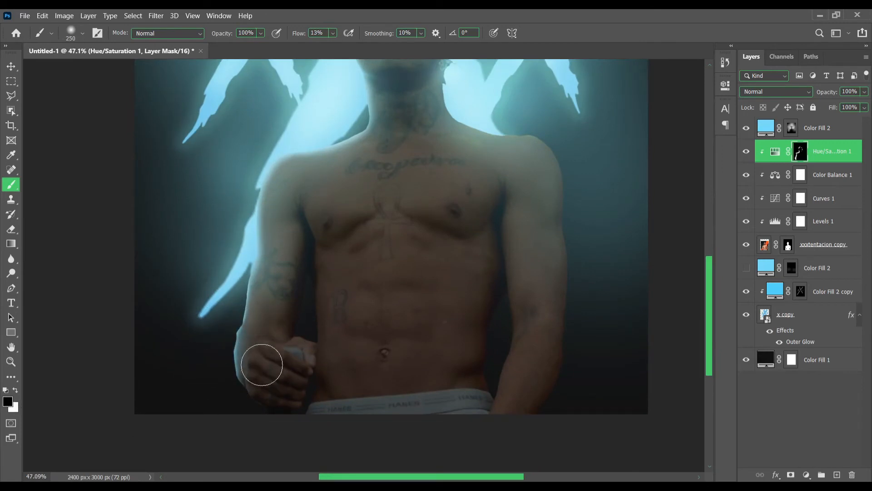
pyautogui.scroll(-3, 313, 317)
pyautogui.scroll(-1, 336, 331)
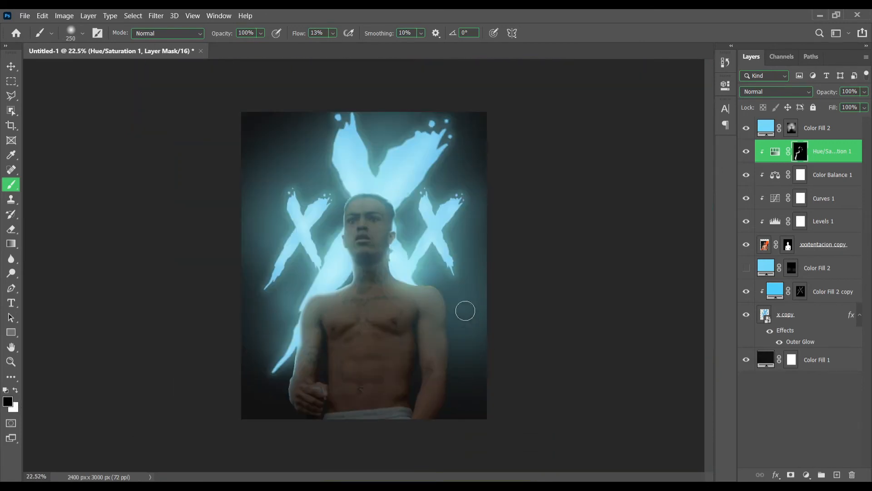
# - Restore the brush flow to 100% and highlight the neck edge below the earring with a 32 px white brush
pyautogui.press('x')
pyautogui.hotkey('shift', '0')
pyautogui.scroll(9, 407, 258)
pyautogui.keyDown('alt'); pyautogui.click(413, 303); pyautogui.keyUp('alt')
pyautogui.moveTo(415, 300); pyautogui.dragTo(345, 293)
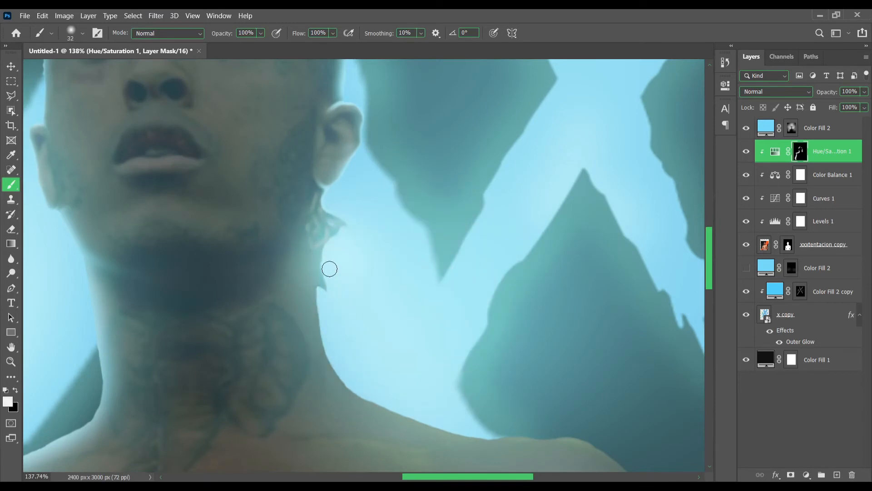
pyautogui.click(8, 401)
pyautogui.press('Escape')
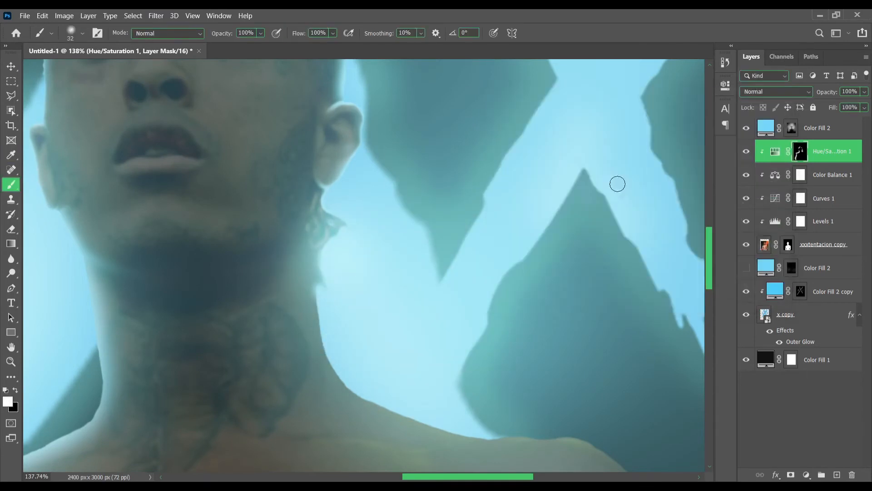
# - Shrink the white brush to 14 px and paint a rim highlight down the earring-side neck and along the top of the shoulder
pyautogui.press('[')
pyautogui.press('[')
pyautogui.press('[')
pyautogui.press('[')
pyautogui.scroll(2, 320, 236)
pyautogui.moveTo(318, 295); pyautogui.dragTo(368, 396)
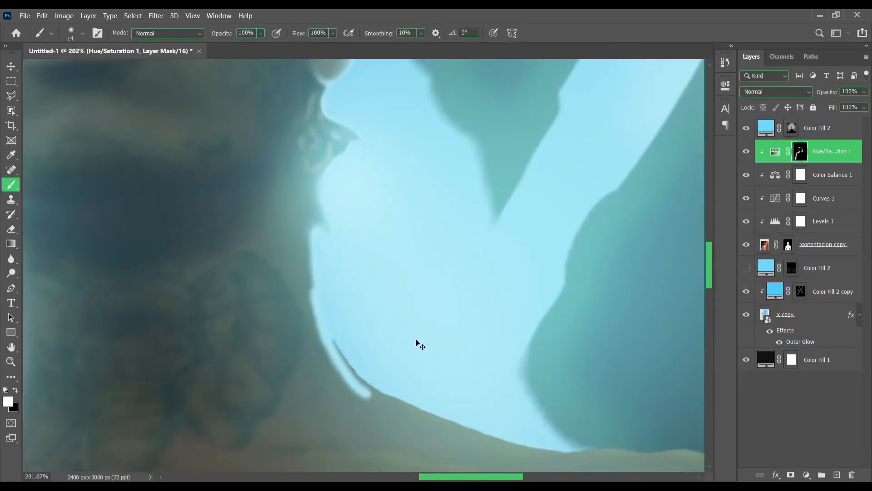
pyautogui.hotkey('ctrl', 'z')
pyautogui.moveTo(327, 326)
pyautogui.mouseDown()
pyautogui.moveTo(377, 394)
pyautogui.moveTo(689, 455)
pyautogui.mouseUp()
pyautogui.scroll(-2, 577, 345)
pyautogui.scroll(3, 432, 370)
pyautogui.hscroll(3, 478, 400)
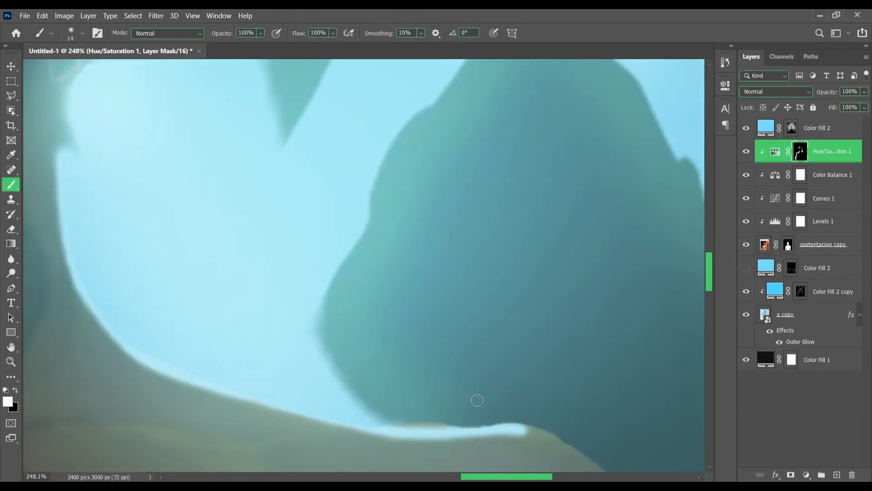
# - Soften the inner side of the shoulder's rim highlight on the Hue/Saturation mask with a 40 px black brush
pyautogui.scroll(-7, 531, 327)
pyautogui.scroll(4, 494, 286)
pyautogui.press('x')
pyautogui.press(']')
pyautogui.press(']')
pyautogui.press(']')
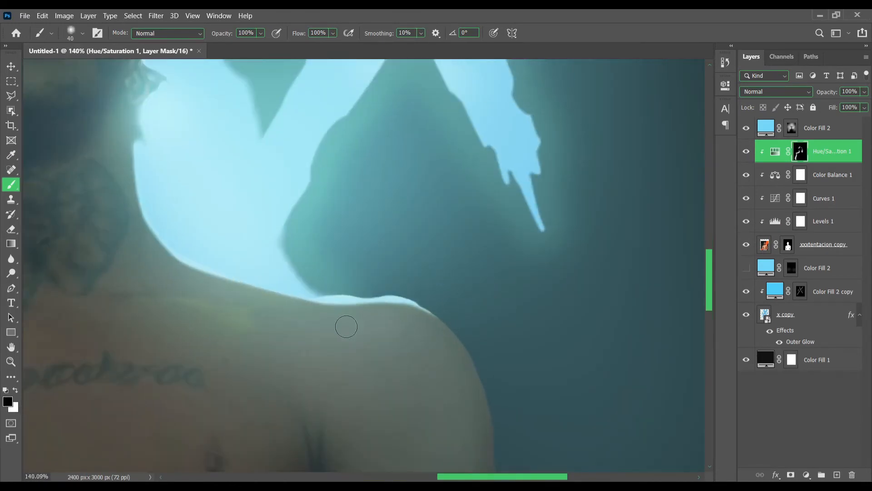
pyautogui.moveTo(398, 335); pyautogui.dragTo(410, 337)
# - Paint the white rim highlight from the earring-side neck over the shoulder and down the outer upper arm
pyautogui.press('x')
pyautogui.moveTo(142, 168)
pyautogui.mouseDown()
pyautogui.moveTo(180, 204)
pyautogui.moveTo(402, 274)
pyautogui.moveTo(496, 361)
pyautogui.mouseUp()
pyautogui.scroll(-3, 524, 273)
pyautogui.moveTo(509, 256); pyautogui.dragTo(511, 409)
pyautogui.scroll(-5, 544, 281)
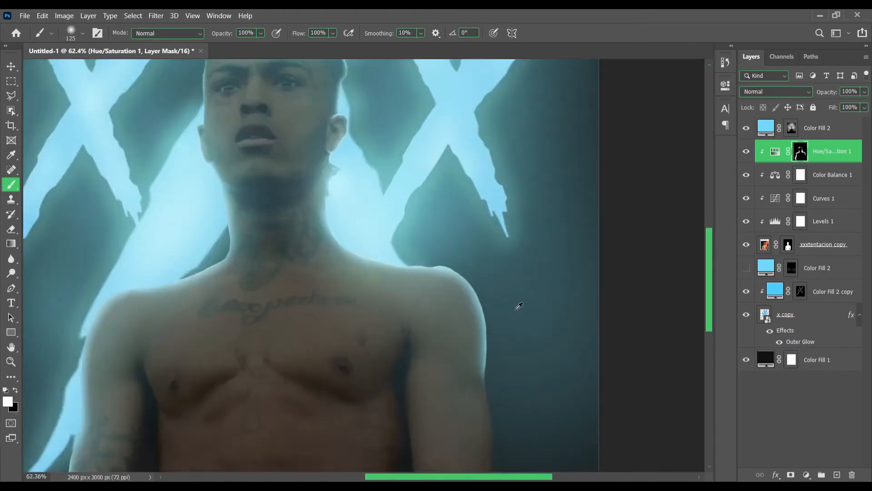
pyautogui.moveTo(443, 296); pyautogui.dragTo(440, 303)
pyautogui.scroll(-5, 440, 293)
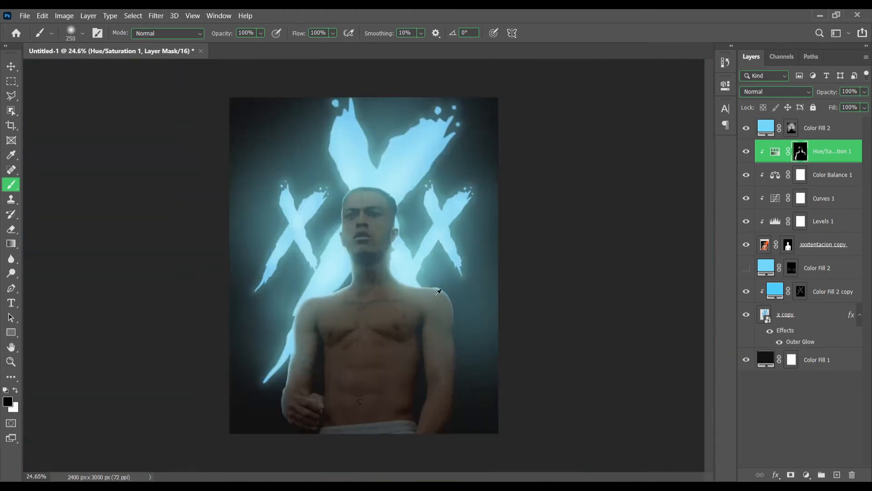
# - Blend and extend the rim highlight down the earring-side arm with a 250 px brush, alternating black and white
pyautogui.scroll(3, 441, 292)
pyautogui.scroll(-1, 473, 304)
pyautogui.press('x')
pyautogui.scroll(-3, 500, 359)
pyautogui.moveTo(500, 318)
pyautogui.mouseDown()
pyautogui.moveTo(501, 364)
pyautogui.moveTo(502, 317)
pyautogui.mouseUp()
pyautogui.scroll(-4, 504, 273)
pyautogui.scroll(5, 478, 321)
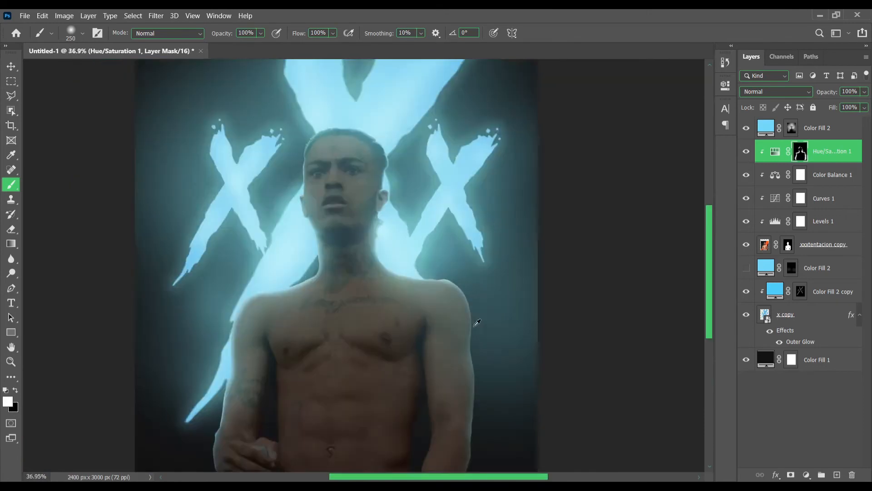
pyautogui.moveTo(488, 349); pyautogui.dragTo(449, 353)
pyautogui.scroll(-3, 473, 318)
pyautogui.scroll(-4, 354, 341)
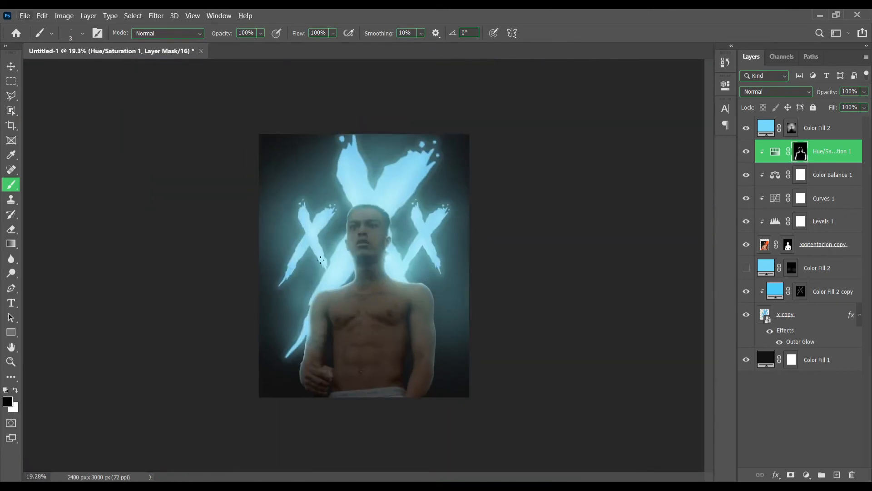
# - Lower the brush flow to 6% and blend the shoulder and arm highlights with a 227 px brush in white and black
pyautogui.moveTo(345, 229); pyautogui.dragTo(355, 229)
pyautogui.moveTo(298, 33); pyautogui.dragTo(255, 39)
pyautogui.scroll(4, 427, 284)
pyautogui.press('x')
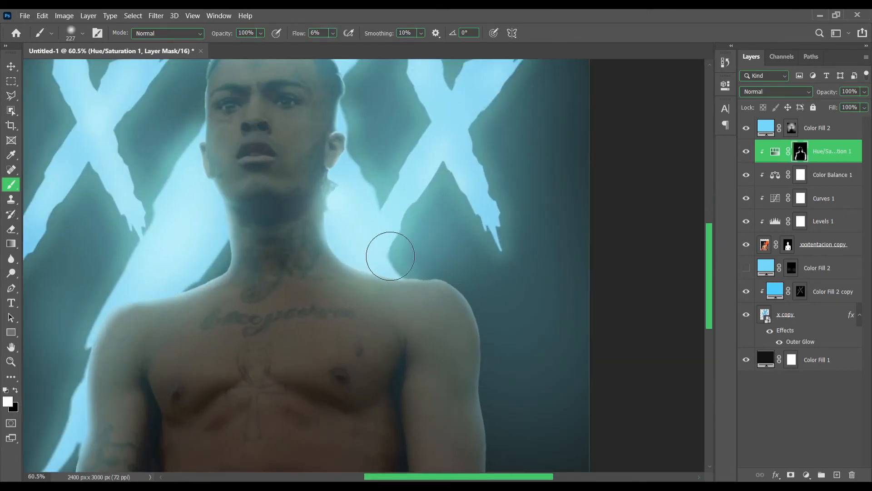
pyautogui.scroll(-5, 422, 254)
pyautogui.scroll(3, 450, 318)
pyautogui.press('x')
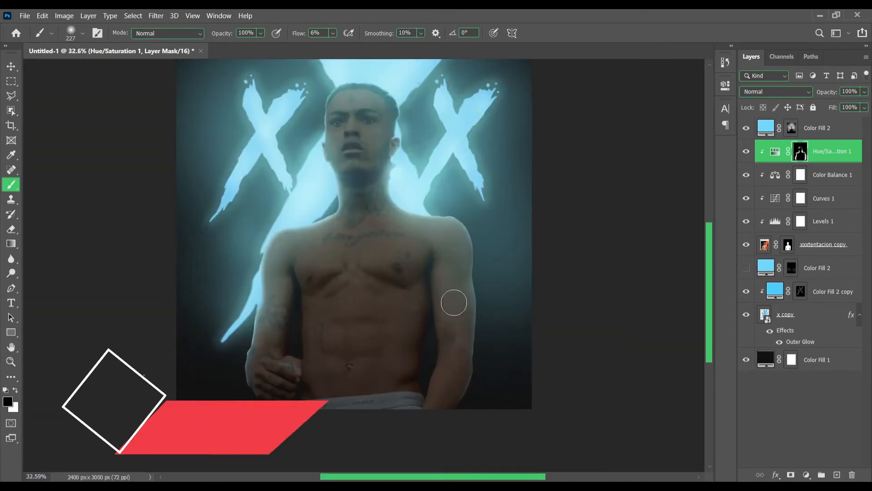
pyautogui.scroll(-3, 348, 313)
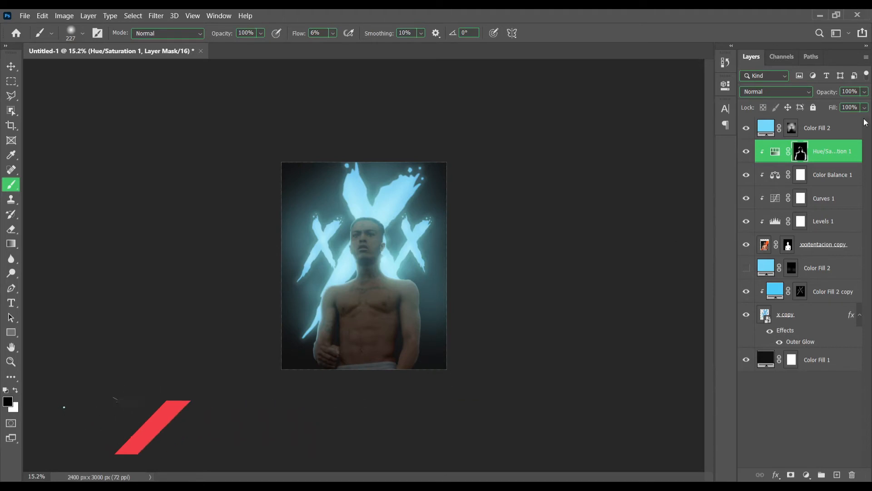
# - Add a new clipped layer above Color Balance 1 and set its blend mode to Soft Light
pyautogui.click(831, 174)
pyautogui.click(837, 474)
pyautogui.click(776, 92)
pyautogui.click(753, 244)
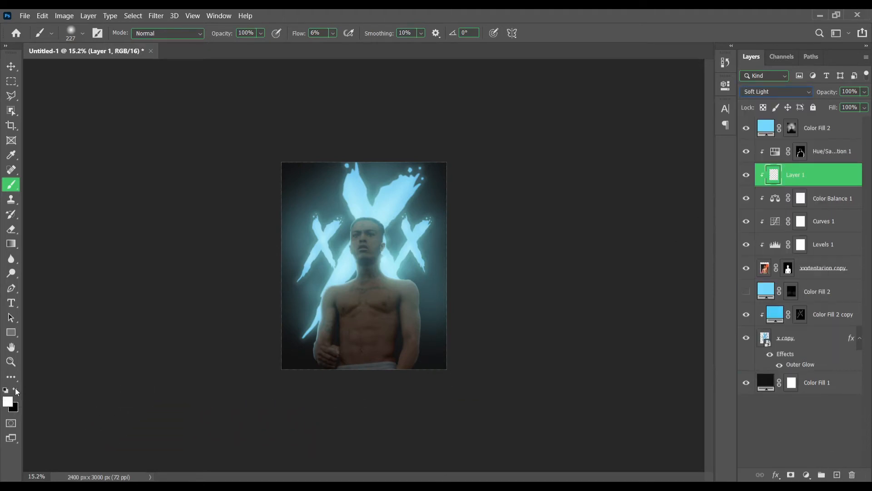
# - Set the brush flow to 3% and paint soft white highlights on the forehead of the Soft Light layer
pyautogui.moveTo(299, 34); pyautogui.dragTo(297, 34)
pyautogui.hotkey('ctrl', '+')
pyautogui.hotkey('ctrl', '+')
pyautogui.hotkey('ctrl', '+')
pyautogui.hotkey('ctrl', '+')
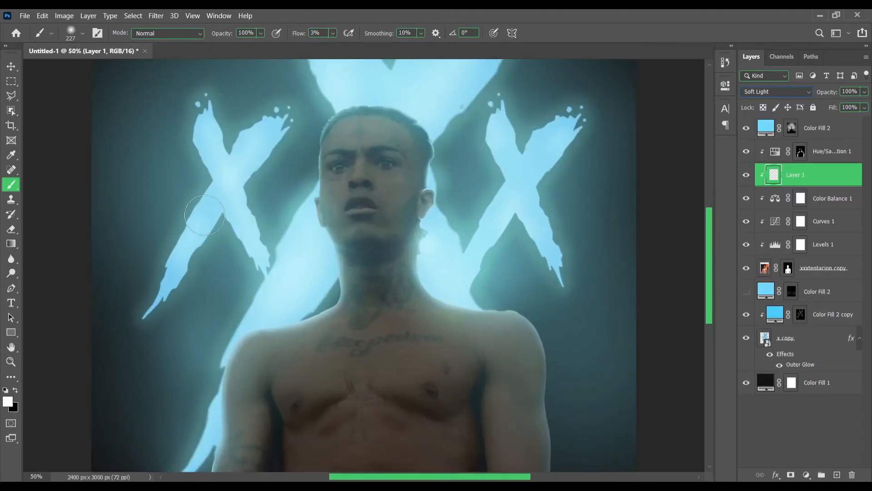
pyautogui.hotkey('ctrl', '+')
pyautogui.hotkey('ctrl', '+')
pyautogui.moveTo(709, 282); pyautogui.dragTo(696, 242)
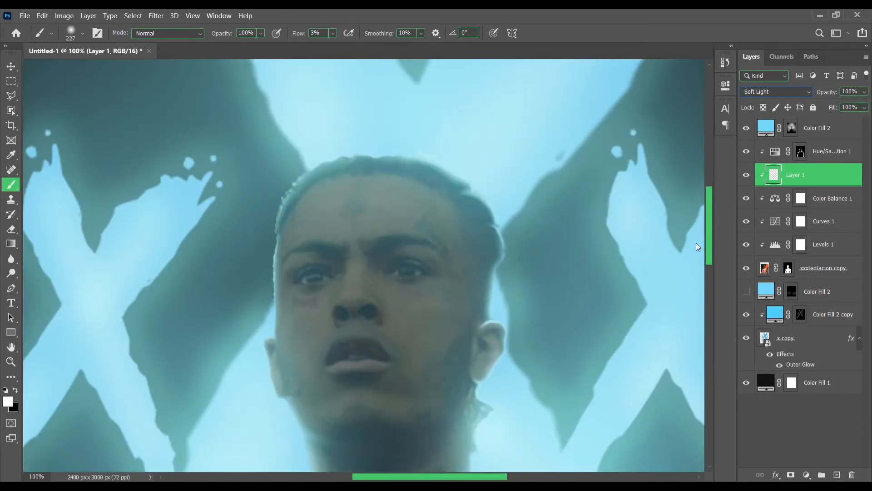
pyautogui.moveTo(454, 246); pyautogui.dragTo(408, 250)
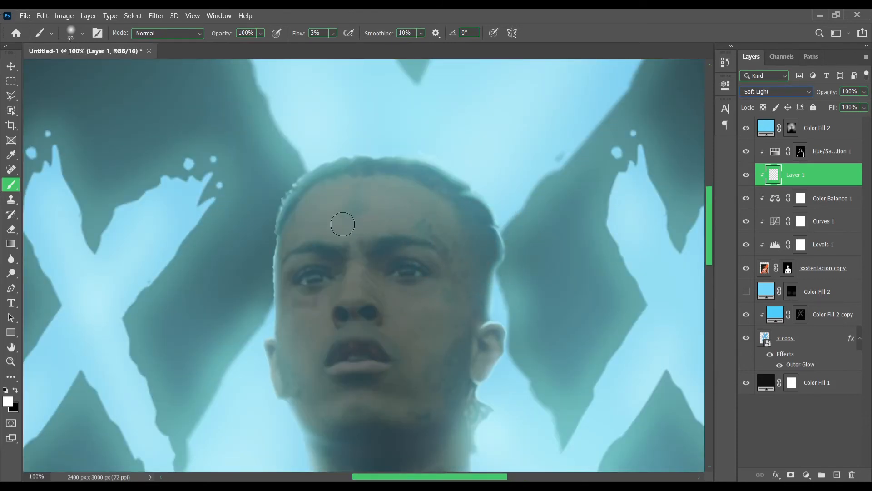
pyautogui.rightClick(348, 219)
pyautogui.press('Escape')
pyautogui.press(']')
pyautogui.press(']')
pyautogui.press(']')
pyautogui.press(']')
pyautogui.press(']')
pyautogui.moveTo(325, 214); pyautogui.dragTo(343, 212)
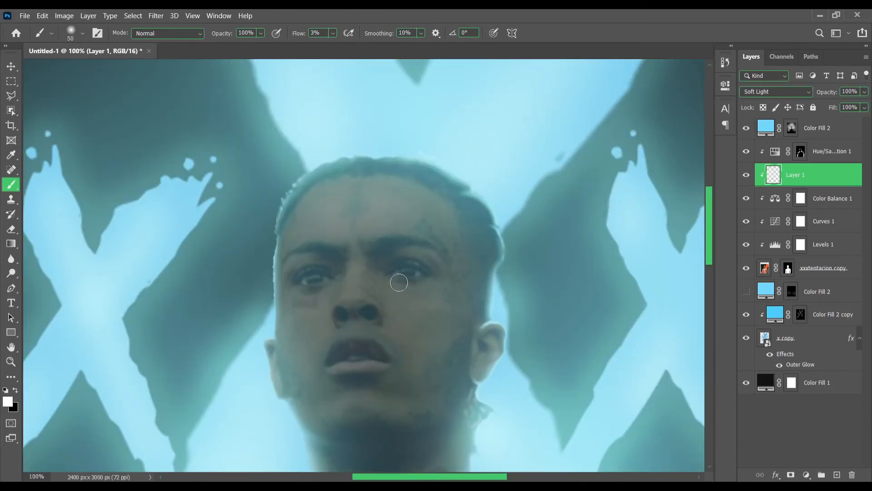
# - Dodge the earring-side eye with a 9 px white brush and the cheek below it with a 70 px brush
pyautogui.scroll(6, 444, 282)
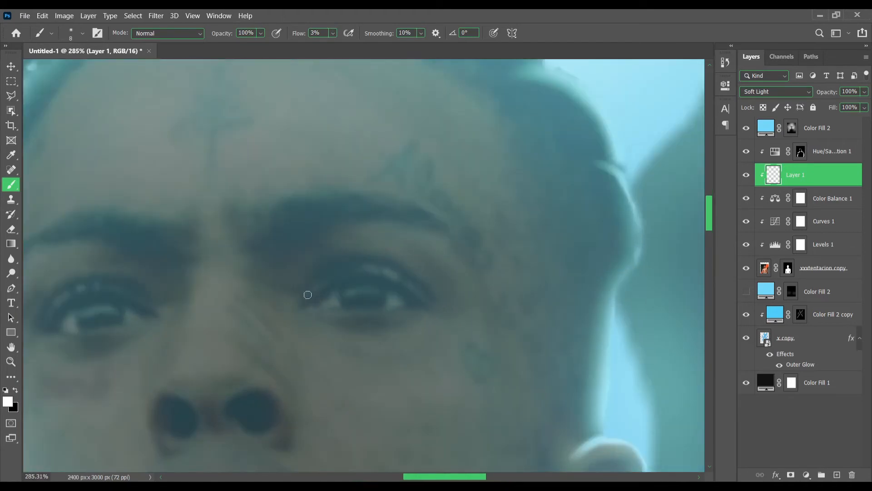
pyautogui.press(']')
pyautogui.press(']')
pyautogui.press(']')
pyautogui.scroll(-1, 499, 238)
pyautogui.press(']')
pyautogui.press(']')
pyautogui.press(']')
pyautogui.press(']')
pyautogui.press(']')
pyautogui.press(']')
pyautogui.press(']')
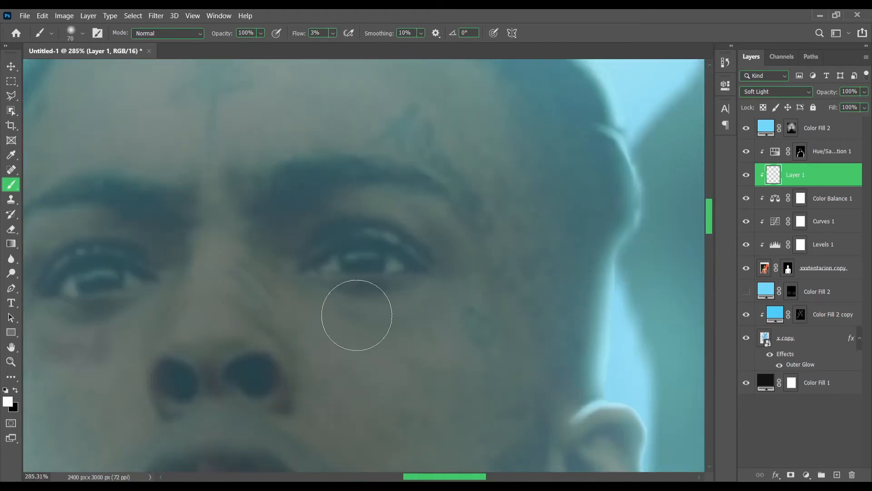
pyautogui.scroll(-7, 357, 315)
pyautogui.scroll(2, 313, 310)
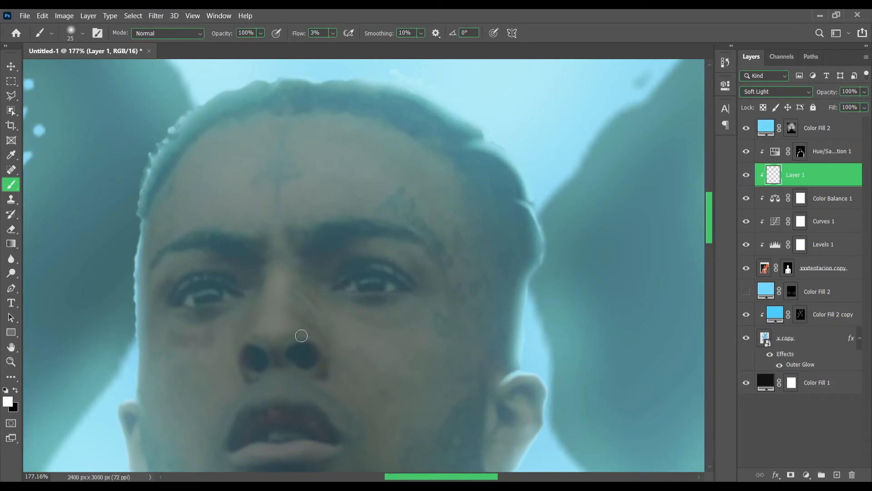
# - Brighten the nose with a 25 px white brush and the details of both eyes with a 5 px brush
pyautogui.press(']')
pyautogui.press(']')
pyautogui.press(']')
pyautogui.press(']')
pyautogui.press(']')
pyautogui.scroll(3, 254, 300)
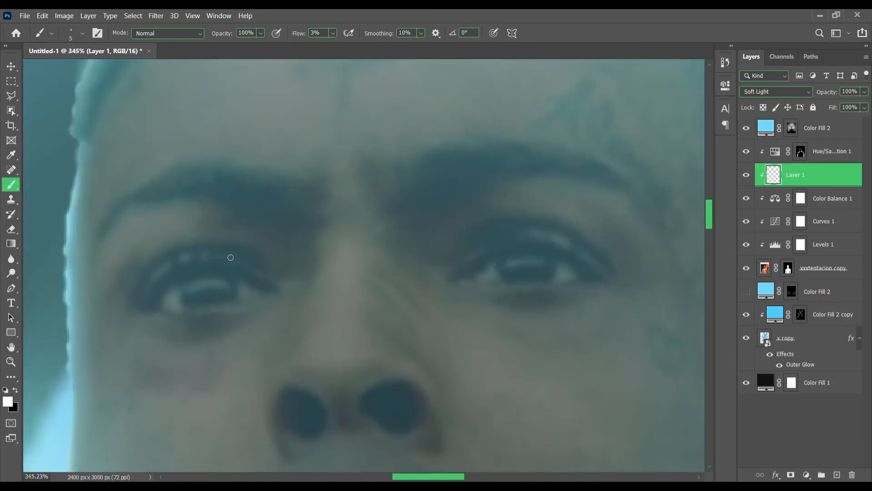
pyautogui.scroll(-5, 461, 185)
pyautogui.scroll(4, 502, 116)
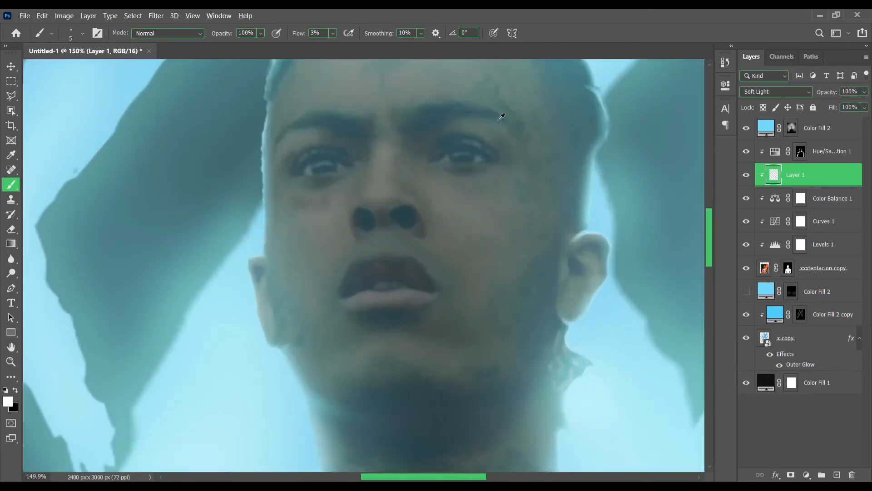
# - Highlight the lips with a 15 px white brush and the surrounding lower face with a 40 px brush
pyautogui.scroll(2, 451, 288)
pyautogui.press(']')
pyautogui.press(']')
pyautogui.press(']')
pyautogui.press(']')
pyautogui.press(']')
pyautogui.press(']')
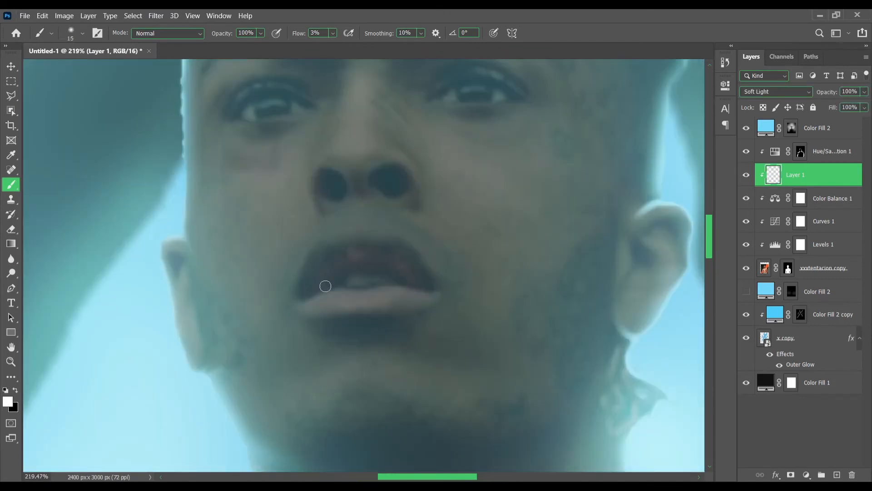
pyautogui.scroll(-6, 591, 384)
pyautogui.scroll(1, 455, 326)
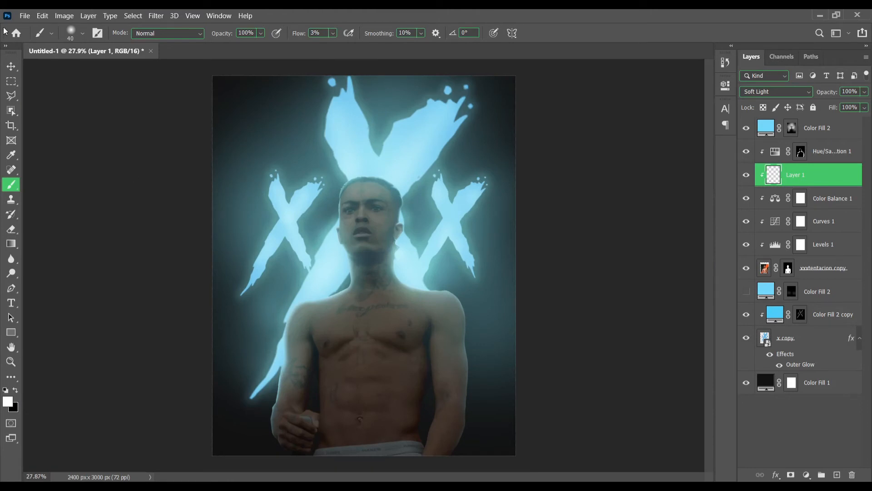
# - Brighten the upper chest with a 194 px white brush, reducing it to 117 px for the earring-side arm
pyautogui.scroll(5, 362, 319)
pyautogui.moveTo(450, 400); pyautogui.dragTo(481, 403)
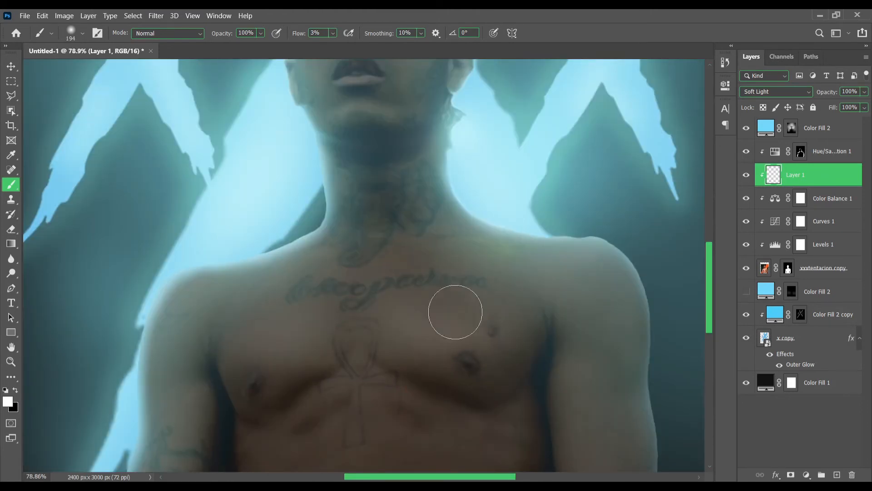
pyautogui.scroll(-1, 546, 320)
pyautogui.moveTo(554, 263)
pyautogui.mouseDown()
pyautogui.moveTo(533, 262)
pyautogui.moveTo(568, 262)
pyautogui.mouseUp()
pyautogui.scroll(-2, 566, 260)
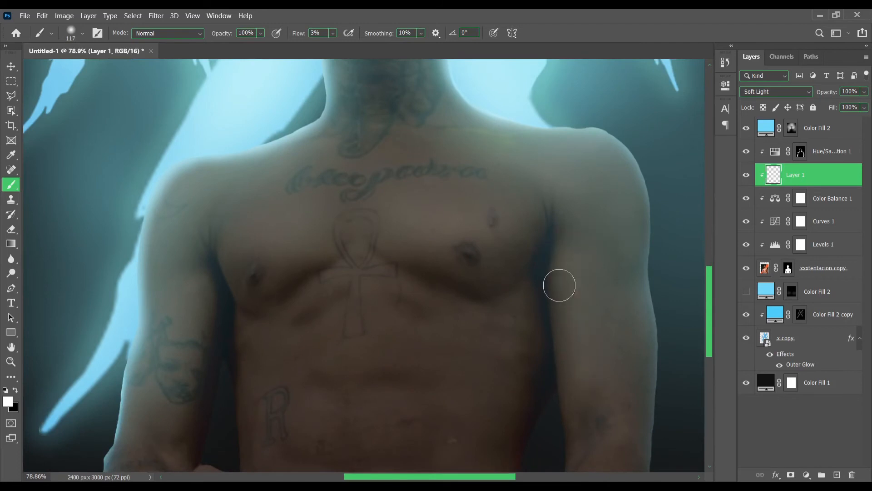
# - Dodge the chest and abdominal muscles with a soft white brush of about 120 px at 3% flow
pyautogui.scroll(-5, 560, 285)
pyautogui.scroll(5, 411, 430)
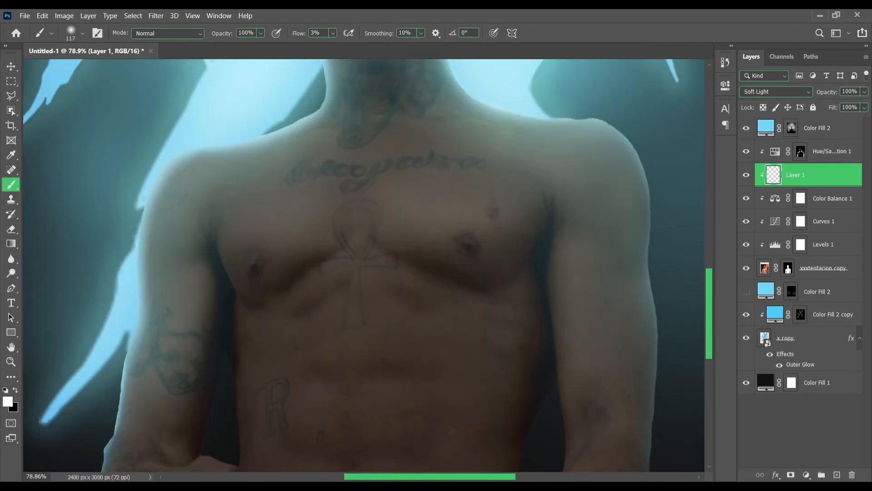
pyautogui.moveTo(432, 264); pyautogui.dragTo(415, 266)
pyautogui.moveTo(374, 353); pyautogui.dragTo(390, 353)
pyautogui.scroll(-2, 369, 308)
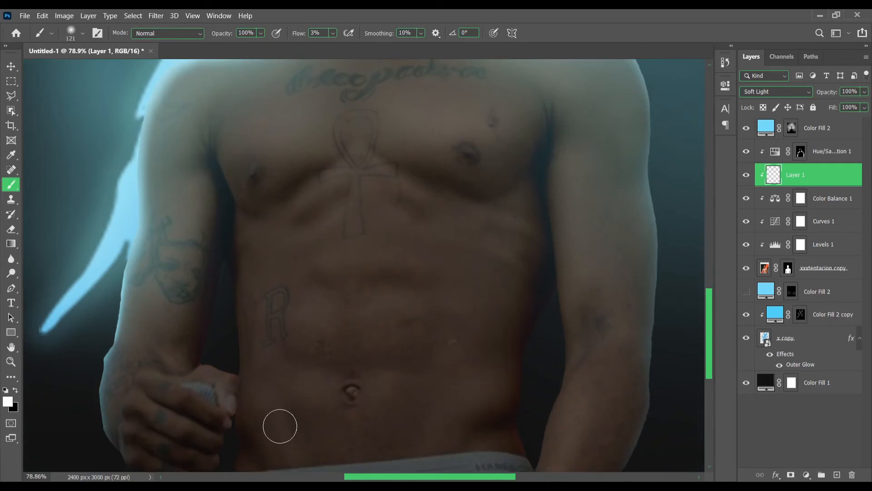
# - Highlight the fingers and knuckles of the clenched hand with a 32 px white brush
pyautogui.scroll(-3, 500, 345)
pyautogui.scroll(3, 236, 355)
pyautogui.scroll(2, 248, 337)
pyautogui.moveTo(272, 318); pyautogui.dragTo(230, 340)
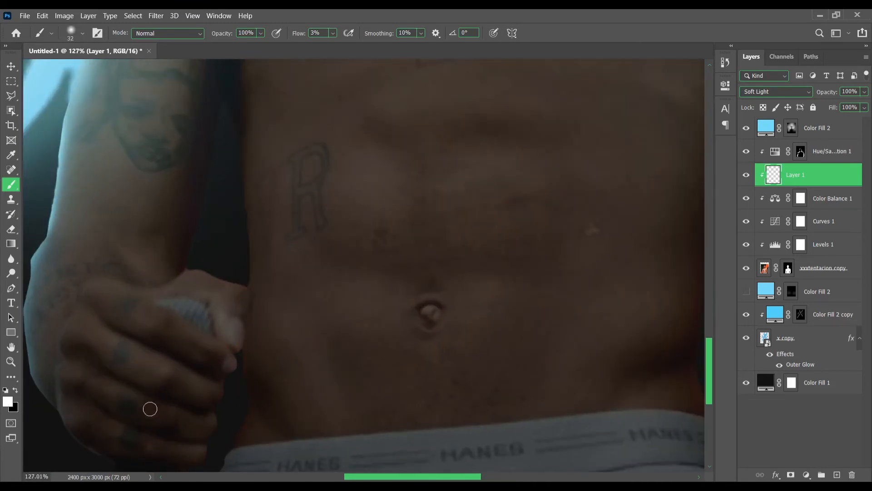
pyautogui.scroll(-8, 149, 409)
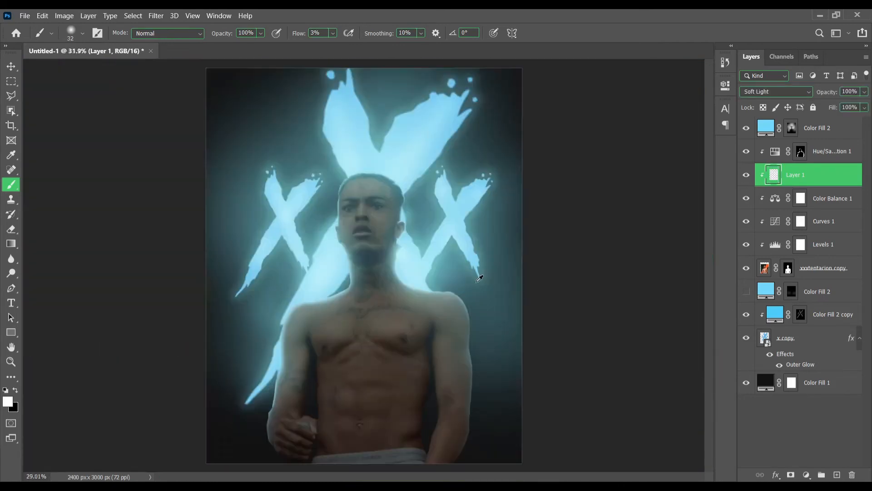
# - Switch to black and deepen the shadows on the face and torso, enlarging the brush from 32 to 100 px
pyautogui.press('x')
pyautogui.scroll(5, 386, 219)
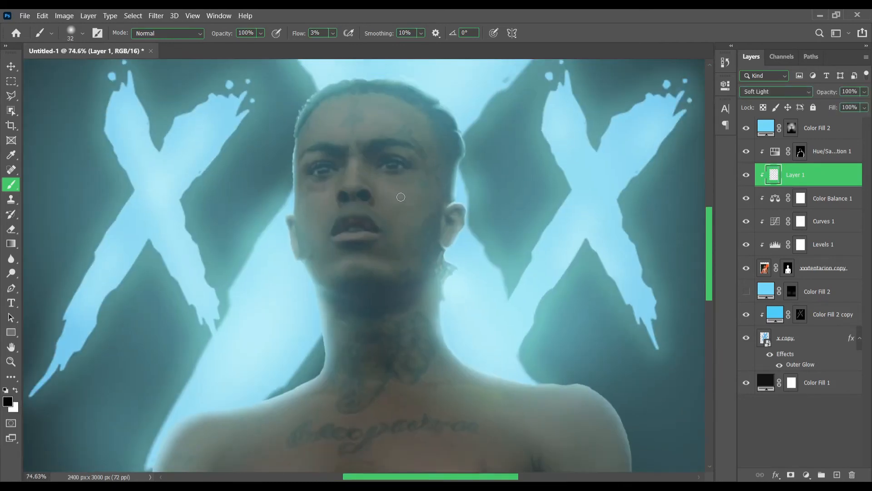
pyautogui.press(']')
pyautogui.scroll(-3, 489, 387)
pyautogui.scroll(-3, 434, 393)
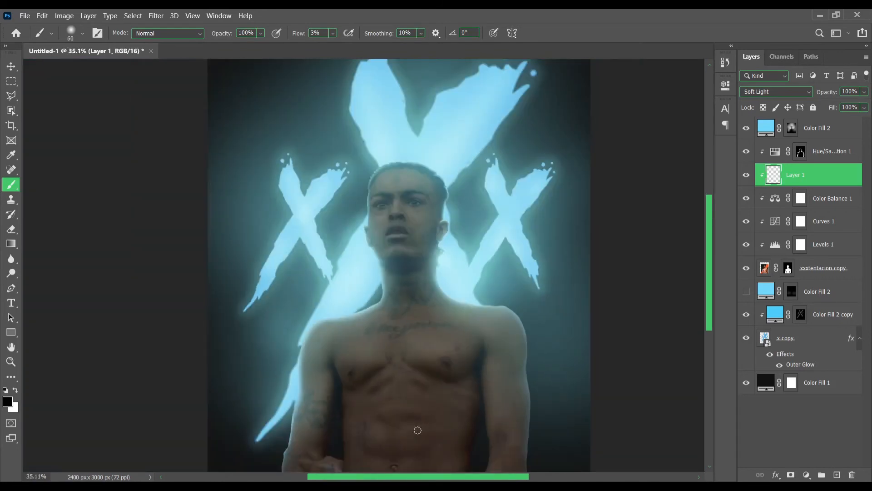
pyautogui.scroll(-1, 417, 430)
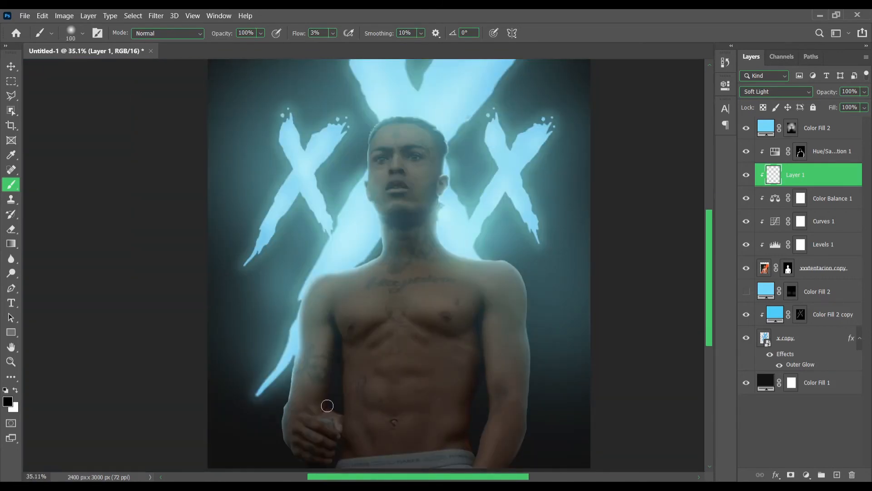
# - Burn the abdominal creases with a 45 px black brush and the broader torso shadows with a 175 px brush
pyautogui.scroll(4, 327, 405)
pyautogui.press('[')
pyautogui.press('[')
pyautogui.press('[')
pyautogui.press('[')
pyautogui.press('[')
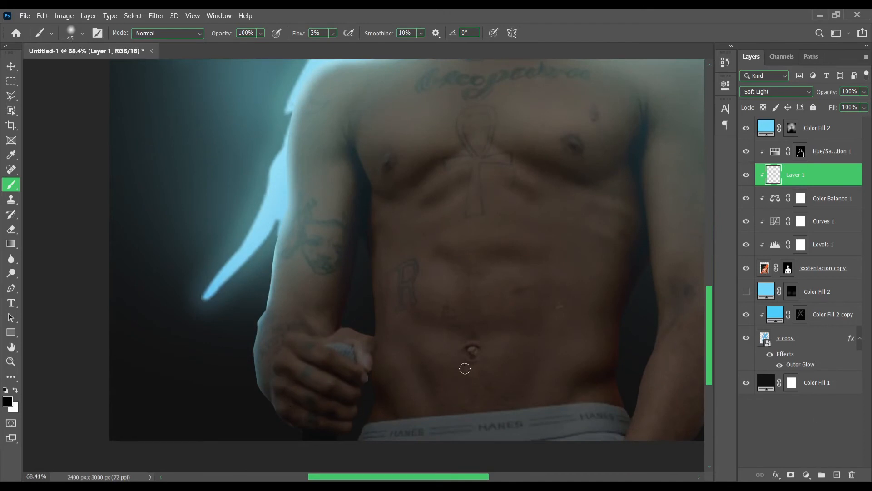
pyautogui.hscroll(5, 465, 368)
pyautogui.press(']')
pyautogui.press(']')
pyautogui.press(']')
pyautogui.press(']')
pyautogui.press(']')
pyautogui.press(']')
pyautogui.press(']')
pyautogui.press(']')
pyautogui.press(']')
pyautogui.scroll(-12, 481, 290)
pyautogui.scroll(1, 455, 289)
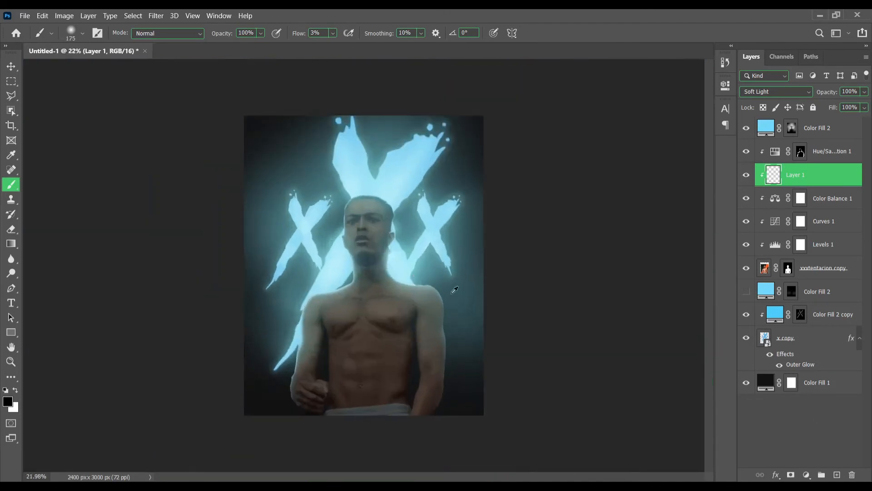
# - Target the xxxtentacion copy layer's mask and prepare a hard 40 px black brush at 100% flow
pyautogui.scroll(2, 455, 290)
pyautogui.click(788, 268)
pyautogui.scroll(3, 244, 332)
pyautogui.hotkey('shift', '0')
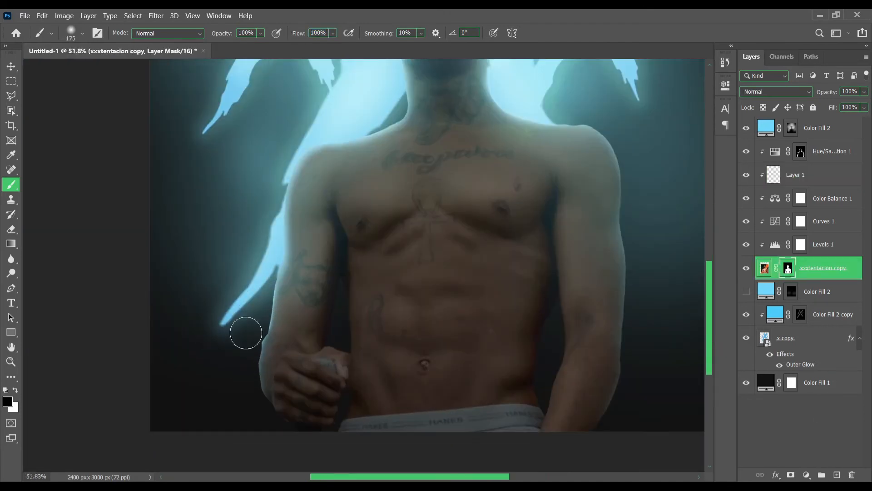
pyautogui.rightClick(240, 347)
pyautogui.click(435, 354)
pyautogui.press('Return')
pyautogui.press('[')
pyautogui.press('[')
pyautogui.press('[')
pyautogui.press('[')
pyautogui.press('[')
pyautogui.press('[')
pyautogui.press('[')
pyautogui.press('[')
pyautogui.press('[')
# - Inspect the cutout's mask edges along the arms, waist and shoulders
pyautogui.scroll(3, 263, 340)
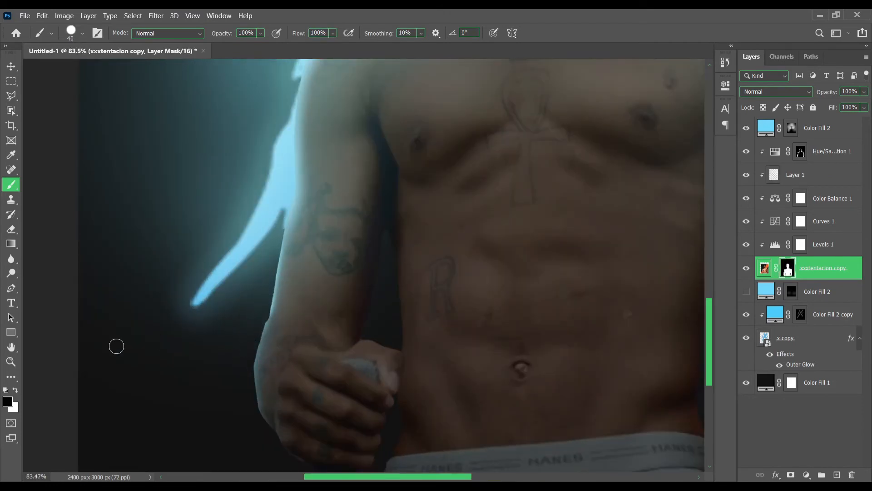
pyautogui.hscroll(5, 296, 349)
pyautogui.scroll(-3, 613, 359)
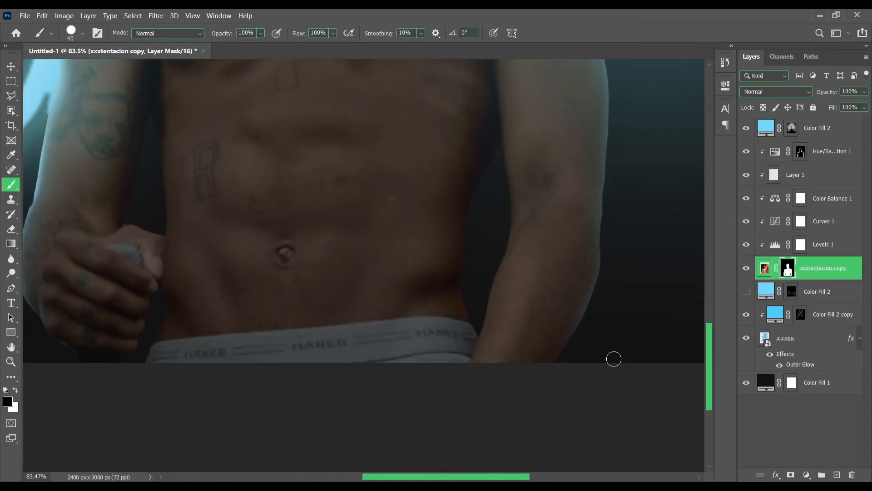
pyautogui.scroll(3, 627, 299)
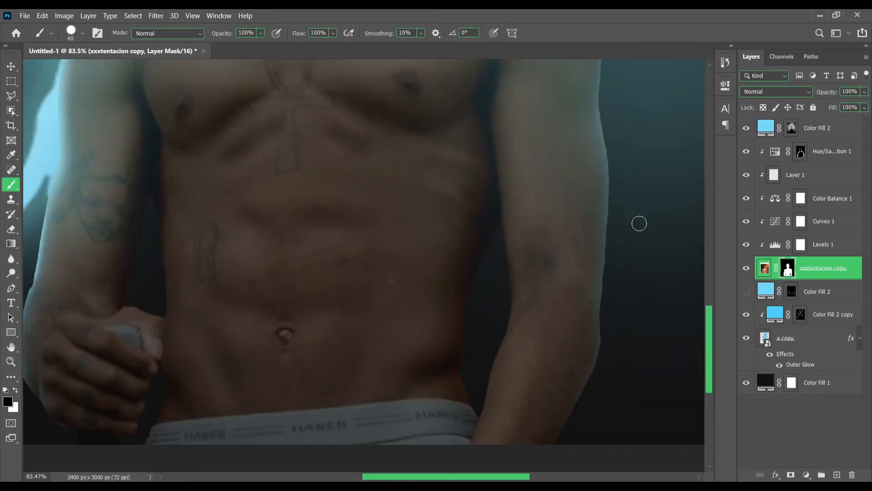
pyautogui.scroll(7, 640, 223)
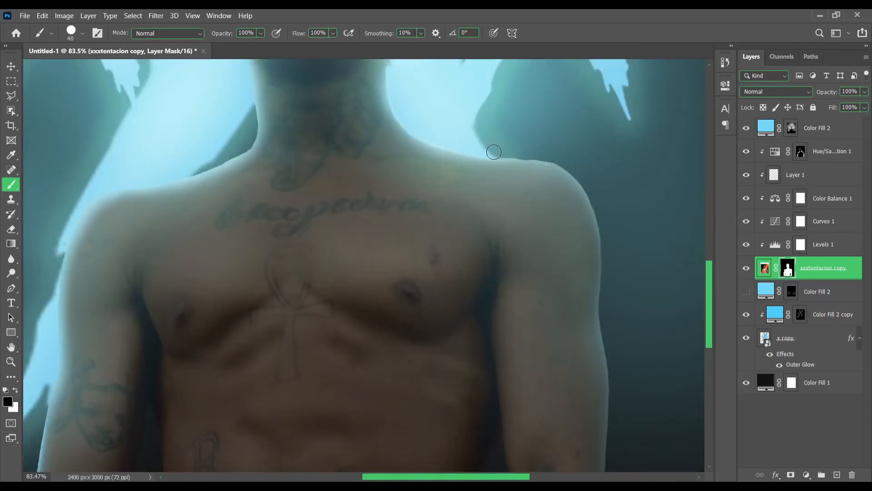
pyautogui.scroll(-5, 494, 151)
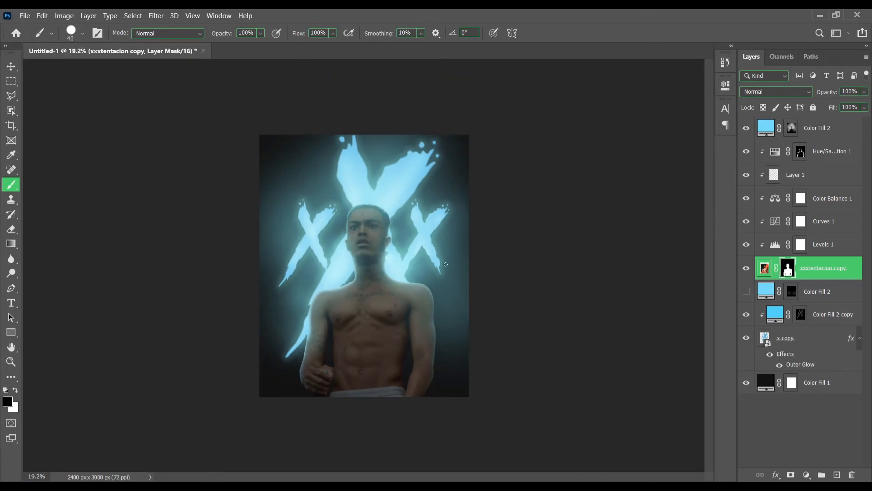
# - Show the lower Color Fill 2 layer and add a new layer above it, preparing a large soft round brush
pyautogui.click(746, 292)
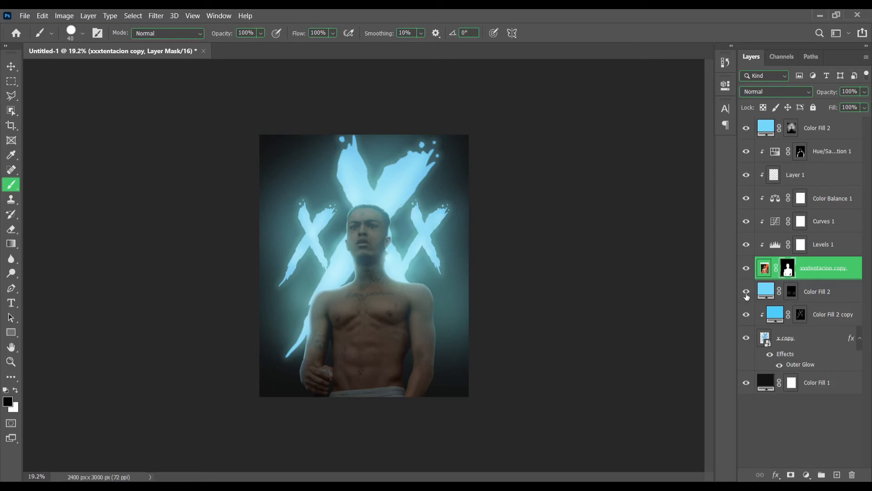
pyautogui.click(770, 298)
pyautogui.click(837, 475)
pyautogui.rightClick(328, 229)
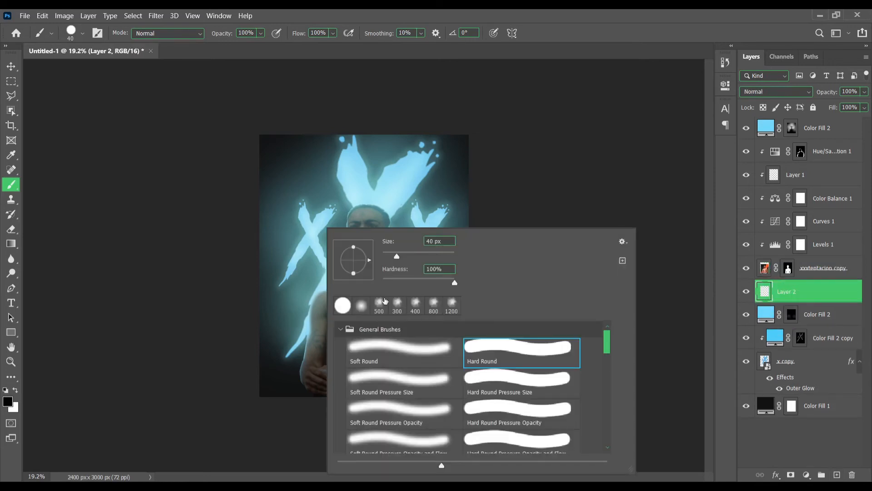
pyautogui.click(343, 304)
pyautogui.moveTo(432, 252); pyautogui.dragTo(437, 252)
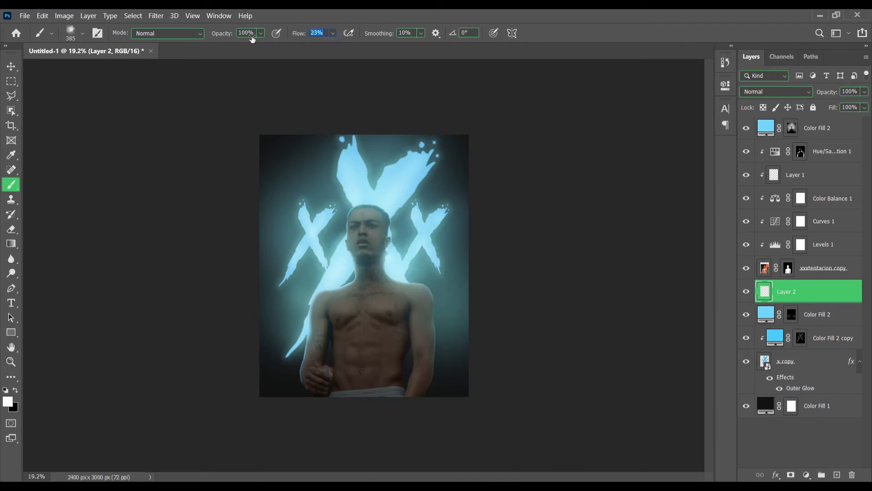
# - Try a light blue haze across the lower part of the poster with a soft 700 px brush at 22% flow
pyautogui.press(']')
pyautogui.press(']')
pyautogui.press(']')
pyautogui.press(']')
pyautogui.moveTo(457, 389)
pyautogui.mouseDown()
pyautogui.moveTo(392, 404)
pyautogui.moveTo(305, 403)
pyautogui.moveTo(272, 384)
pyautogui.mouseUp()
pyautogui.hotkey('ctrl', 'z')
pyautogui.hotkey('ctrl', 'z')
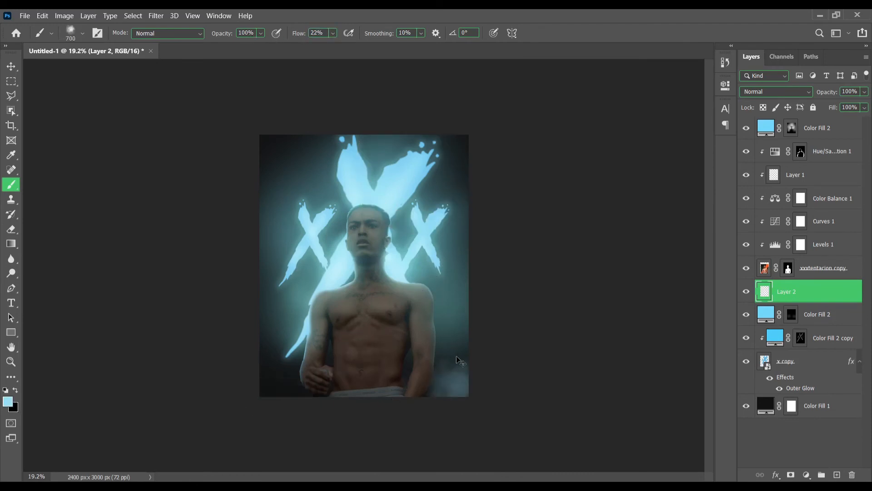
# - Paint light blue haze in both lower corners behind the man with a soft 1900 px brush at 5% flow
pyautogui.moveTo(299, 33); pyautogui.dragTo(283, 35)
pyautogui.press(']')
pyautogui.press(']')
pyautogui.press(']')
pyautogui.press(']')
pyautogui.press(']')
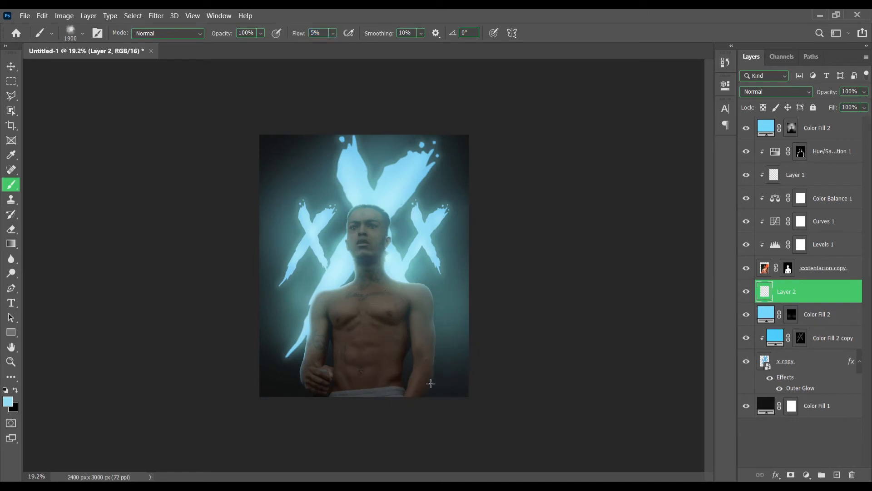
pyautogui.moveTo(450, 370)
pyautogui.mouseDown()
pyautogui.moveTo(438, 379)
pyautogui.moveTo(453, 406)
pyautogui.mouseUp()
pyautogui.click(288, 385)
pyautogui.moveTo(310, 400); pyautogui.dragTo(281, 370)
# - Add a new layer above Hue/Saturation 1 and paint light haze over the man's lower body with a 700 px brush
pyautogui.click(833, 151)
pyautogui.click(837, 475)
pyautogui.press('[')
pyautogui.press('[')
pyautogui.press('[')
pyautogui.press('[')
pyautogui.press('[')
pyautogui.click(460, 378)
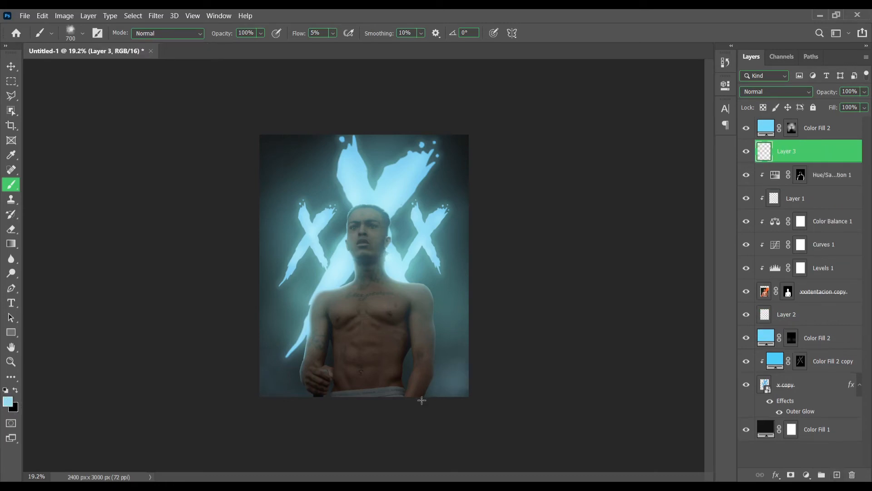
pyautogui.moveTo(407, 388); pyautogui.dragTo(323, 377)
# - Enlarge the brush to 1200 px, add haze to the poster's upper-left corner, and set the haze layer's opacity to 85%
pyautogui.press(']')
pyautogui.press(']')
pyautogui.press(']')
pyautogui.press(']')
pyautogui.press(']')
pyautogui.click(274, 148)
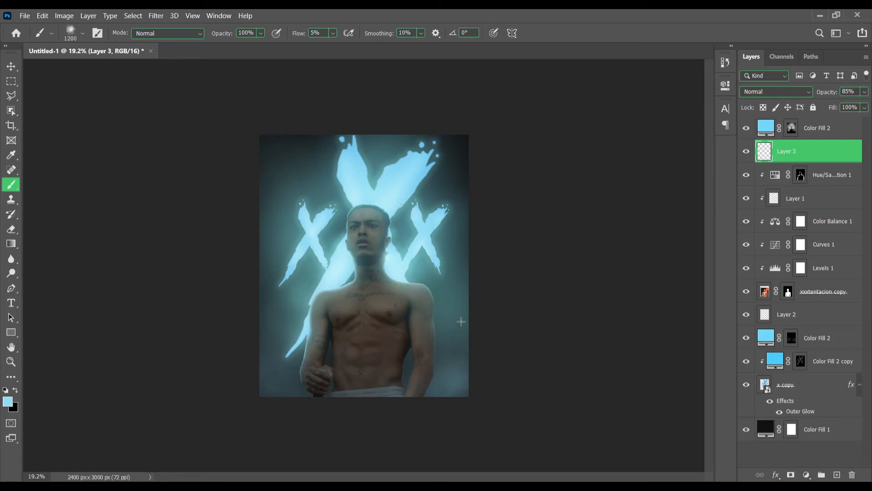
pyautogui.hotkey('ctrl', '-')
pyautogui.hotkey('ctrl', '-')
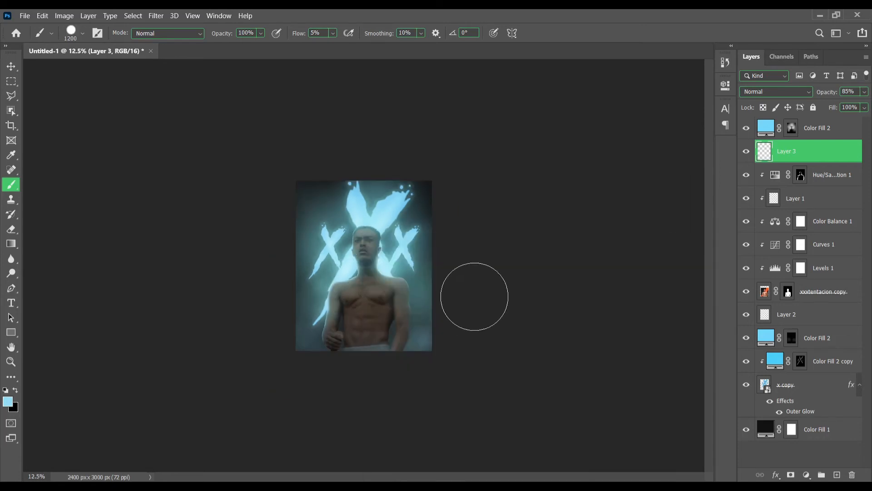
# - Create a clipped layer above Color Balance 1 and reduce the brush to 22 px for detail work on the eyes
pyautogui.moveTo(425, 277); pyautogui.dragTo(216, 278)
pyautogui.scroll(15, 360, 245)
pyautogui.click(827, 221)
pyautogui.click(837, 475)
pyautogui.scroll(1, 298, 207)
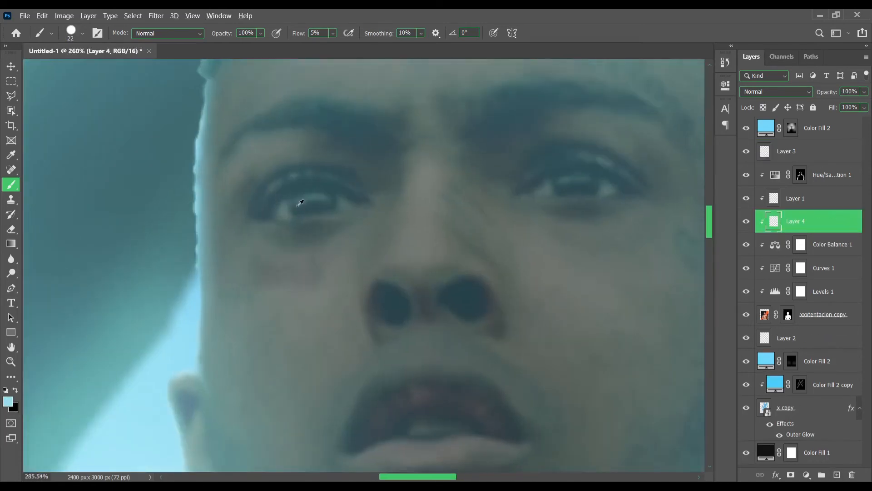
# - Paint light blue glows into both irises with a hard 7 px brush at 5% flow
pyautogui.scroll(7, 298, 206)
pyautogui.moveTo(297, 207); pyautogui.dragTo(278, 209)
pyautogui.moveTo(293, 199)
pyautogui.mouseDown()
pyautogui.moveTo(307, 217)
pyautogui.moveTo(299, 209)
pyautogui.moveTo(353, 188)
pyautogui.mouseUp()
pyautogui.hscroll(3, 376, 214)
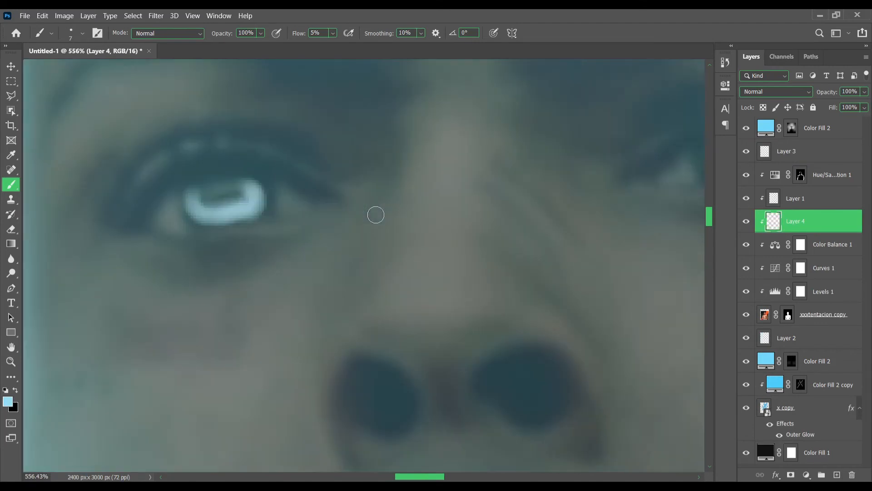
pyautogui.hscroll(6, 376, 215)
pyautogui.moveTo(560, 158)
pyautogui.mouseDown()
pyautogui.moveTo(627, 176)
pyautogui.moveTo(566, 158)
pyautogui.moveTo(594, 167)
pyautogui.mouseUp()
pyautogui.scroll(-15, 452, 195)
# - Try Color Dodge blending on the eye glow layer with its opacity reduced to 27%
pyautogui.click(794, 92)
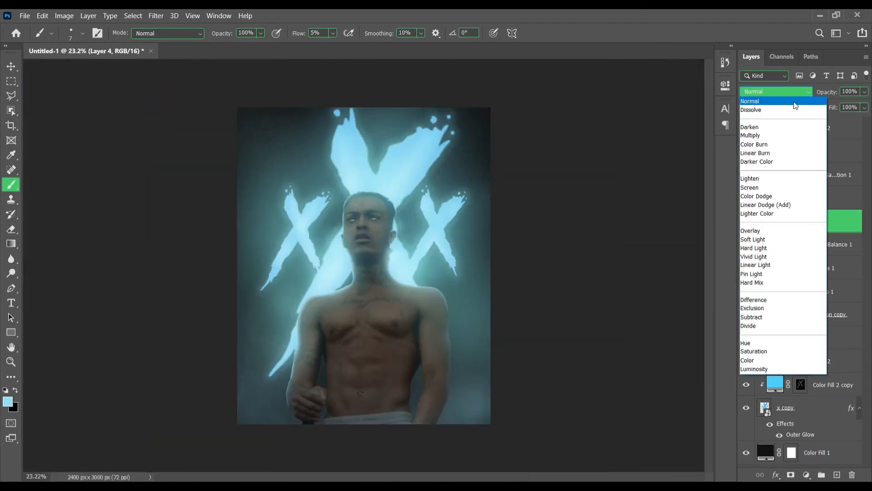
pyautogui.click(761, 197)
pyautogui.moveTo(824, 92); pyautogui.dragTo(782, 88)
pyautogui.hotkey('ctrl', '+')
pyautogui.hotkey('ctrl', '+')
pyautogui.hotkey('ctrl', '+')
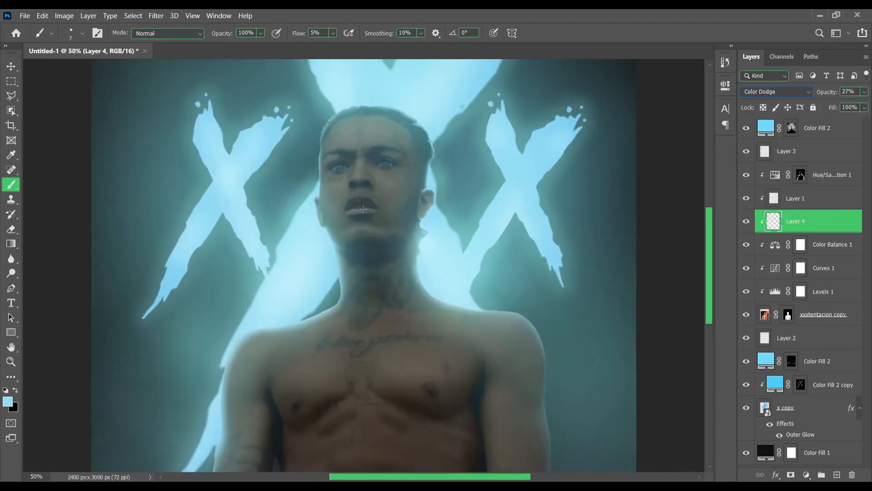
pyautogui.moveTo(840, 93); pyautogui.dragTo(829, 94)
pyautogui.click(846, 92)
pyautogui.hotkey('ctrl', '-')
pyautogui.hotkey('ctrl', '-')
# - Touch up the glow around the eyes on the top Color Fill 2 mask with a soft brush, going from 160 to 90 px and from black to white
pyautogui.click(791, 128)
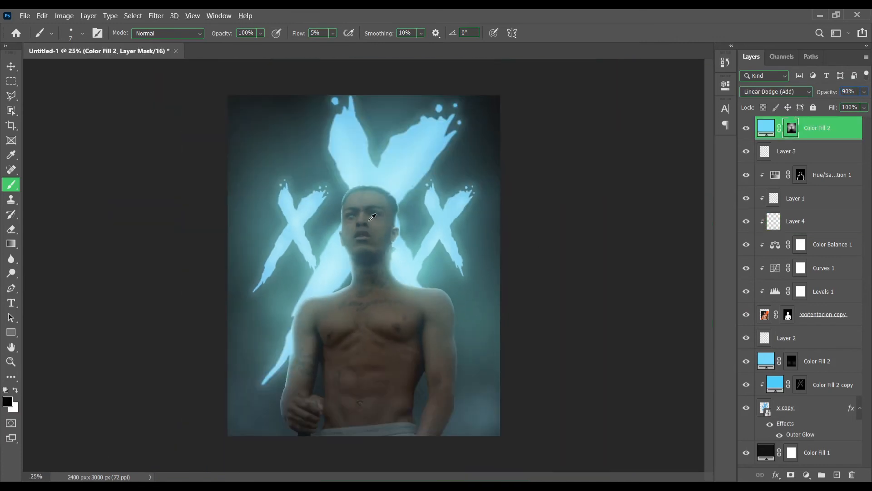
pyautogui.rightClick(353, 212)
pyautogui.doubleClick(449, 341)
pyautogui.hotkey('ctrl', '+')
pyautogui.hotkey('ctrl', '+')
pyautogui.moveTo(474, 290)
pyautogui.mouseDown()
pyautogui.moveTo(520, 290)
pyautogui.moveTo(505, 290)
pyautogui.mouseUp()
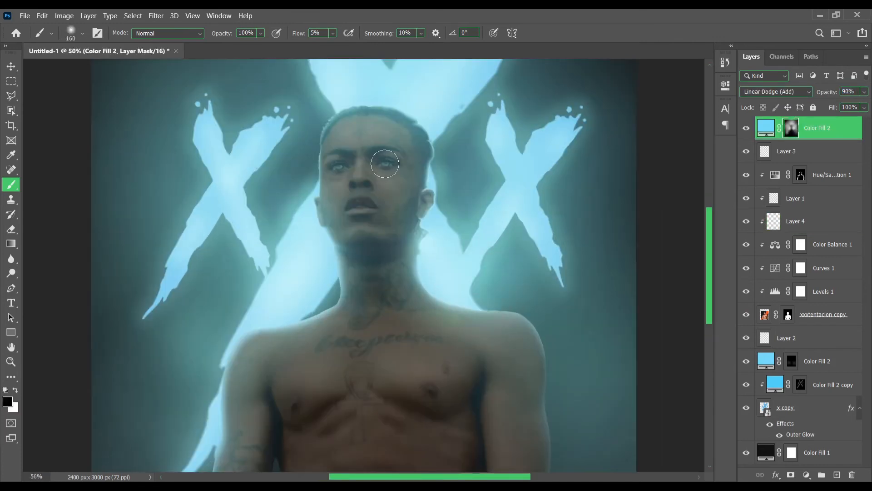
pyautogui.moveTo(385, 163); pyautogui.dragTo(373, 164)
pyautogui.press('x')
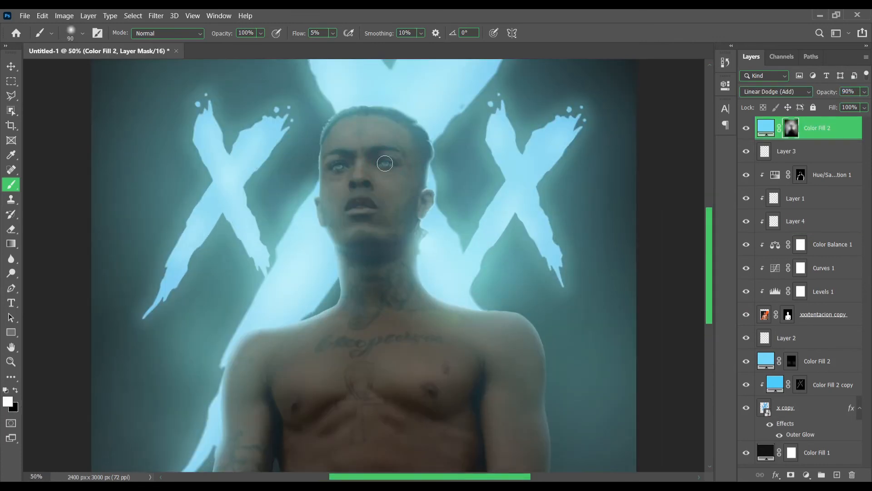
# - Show the eye glow layer, Layer 4, and set it to Normal blending at 15% opacity
pyautogui.scroll(-3, 462, 349)
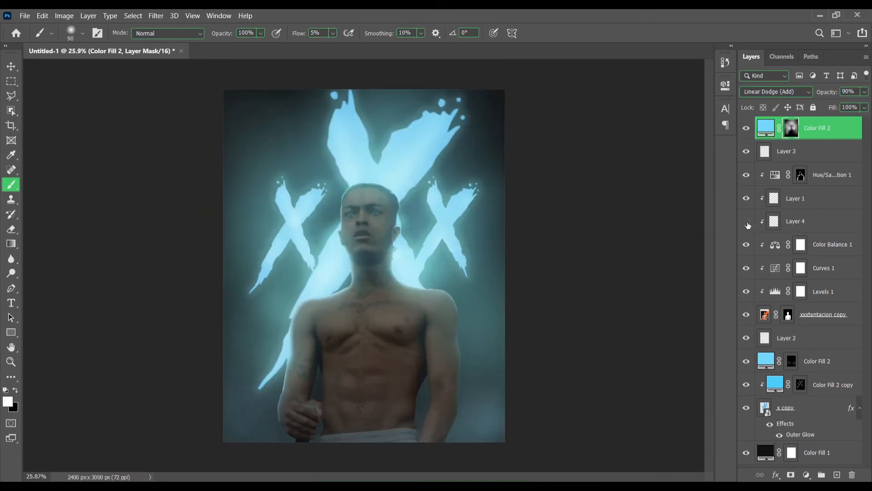
pyautogui.click(747, 221)
pyautogui.click(808, 222)
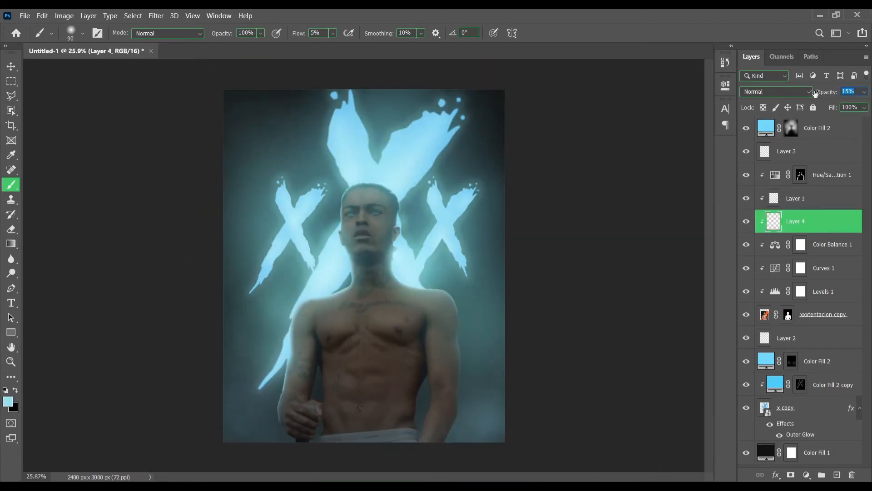
pyautogui.scroll(-2, 423, 227)
pyautogui.scroll(1, 423, 227)
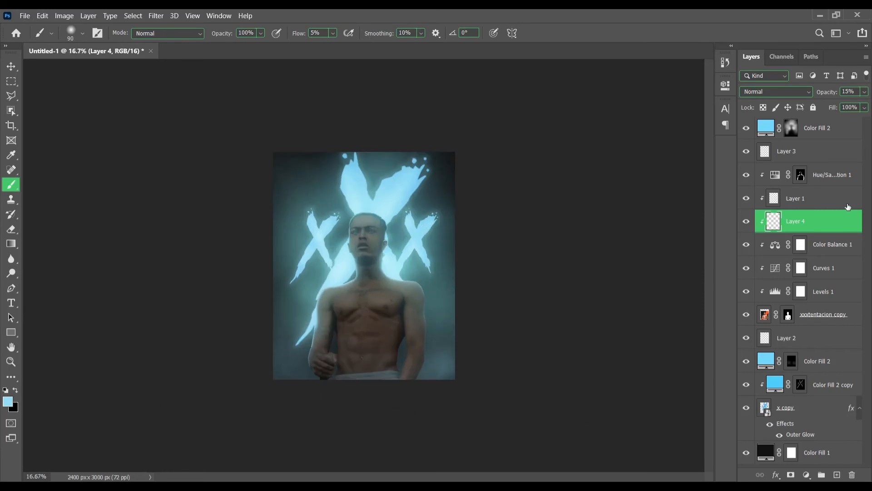
# - Group the cutout man and all his clipped adjustment and paint layers under the name x
pyautogui.click(777, 174)
pyautogui.keyDown('shift'); pyautogui.click(813, 314); pyautogui.keyUp('shift')
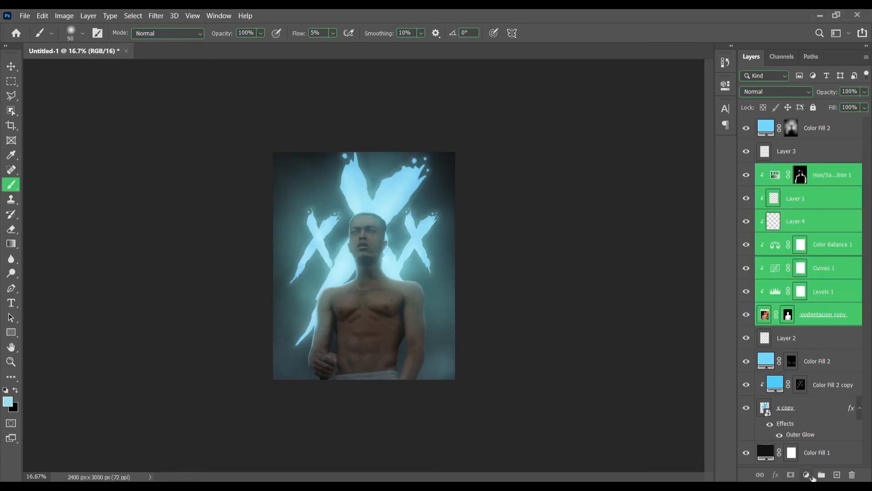
pyautogui.click(822, 475)
pyautogui.doubleClick(788, 171)
pyautogui.write('x')
pyautogui.press('Return')
# - Place the particles 1 image above Layer 2, rotated 89.67° and scaled to 232.20% over the poster's upper right
pyautogui.click(787, 190)
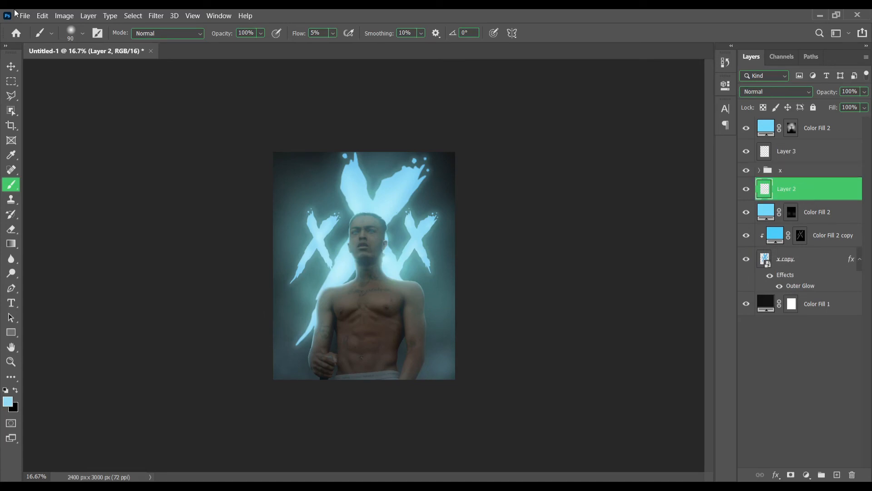
pyautogui.click(23, 16)
pyautogui.click(76, 219)
pyautogui.click(45, 179)
pyautogui.scroll(-5, 295, 161)
pyautogui.doubleClick(198, 117)
pyautogui.moveTo(398, 248)
pyautogui.mouseDown()
pyautogui.moveTo(459, 215)
pyautogui.moveTo(426, 326)
pyautogui.moveTo(434, 348)
pyautogui.mouseUp()
pyautogui.moveTo(426, 298)
pyautogui.mouseDown()
pyautogui.moveTo(432, 267)
pyautogui.moveTo(422, 234)
pyautogui.moveTo(321, 332)
pyautogui.moveTo(336, 364)
pyautogui.mouseUp()
pyautogui.click(544, 33)
# - Duplicate the particles 1 layer twice and set all three particle layers to Screen blending
pyautogui.hotkey('ctrl', 'j')
pyautogui.hotkey('ctrl', 'j')
pyautogui.keyDown('shift'); pyautogui.click(800, 234); pyautogui.keyUp('shift')
pyautogui.click(805, 92)
pyautogui.click(805, 190)
# - Move particles 1 copy 2 to the lower-left corner of the poster
pyautogui.click(805, 195)
pyautogui.hotkey('ctrl', 't')
pyautogui.press('Return')
# - Reorient particles 1 copy to -90.33°, resize it, and move it over the upper-left part of the poster
pyautogui.click(806, 214)
pyautogui.hotkey('ctrl', 't')
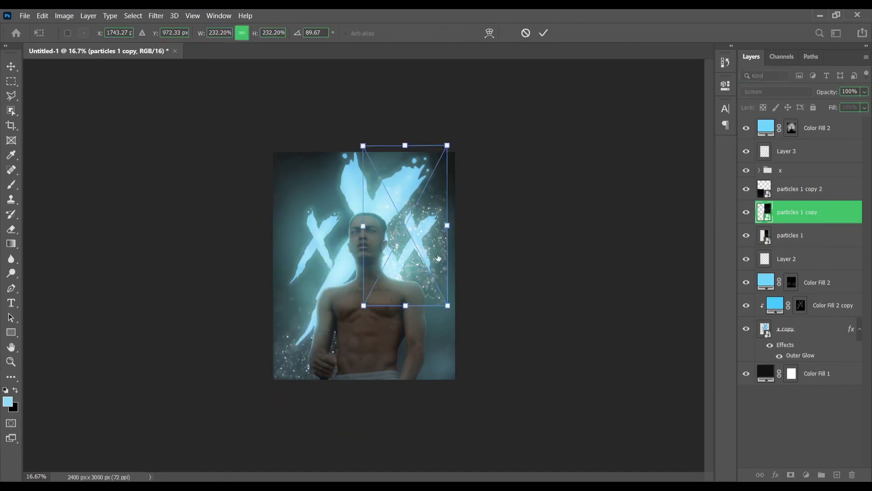
pyautogui.rightClick(424, 232)
pyautogui.click(447, 408)
pyautogui.moveTo(430, 245); pyautogui.dragTo(341, 224)
pyautogui.rightClick(329, 169)
pyautogui.click(357, 354)
pyautogui.moveTo(359, 283); pyautogui.dragTo(401, 364)
pyautogui.moveTo(362, 293)
pyautogui.mouseDown()
pyautogui.moveTo(364, 196)
pyautogui.moveTo(362, 303)
pyautogui.mouseUp()
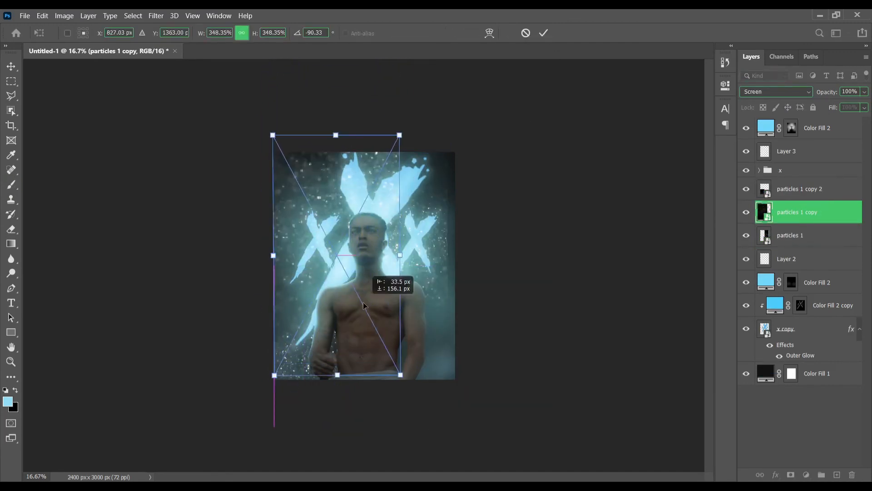
pyautogui.moveTo(401, 135); pyautogui.dragTo(354, 221)
pyautogui.moveTo(336, 300); pyautogui.dragTo(350, 202)
pyautogui.click(544, 34)
# - Shift the original particles 1 layer slightly down and toward the poster's right edge
pyautogui.click(806, 237)
pyautogui.hotkey('ctrl', 't')
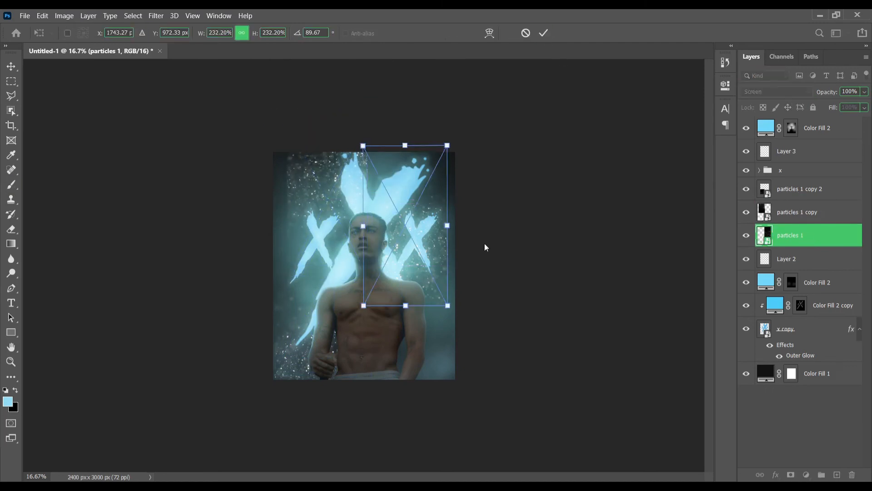
pyautogui.moveTo(424, 233); pyautogui.dragTo(432, 253)
pyautogui.click(545, 34)
# - Group the three particle layers and name the group particles
pyautogui.keyDown('shift'); pyautogui.click(818, 192); pyautogui.keyUp('shift')
pyautogui.click(64, 15)
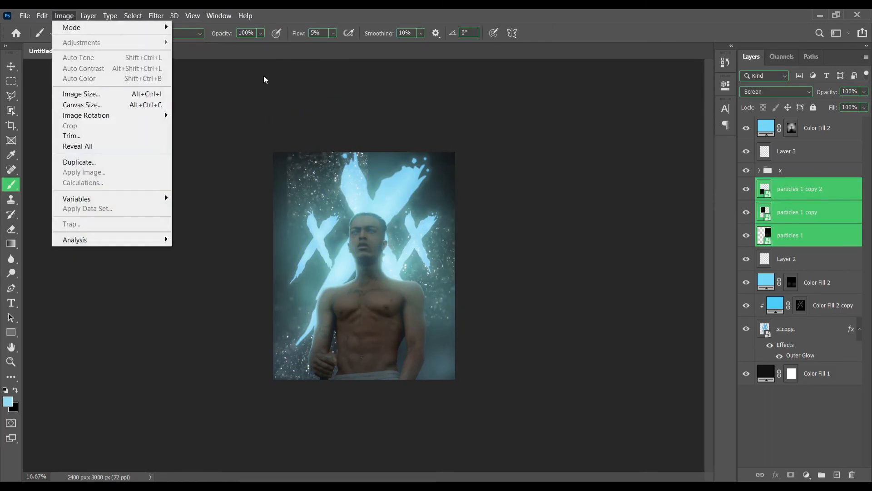
pyautogui.press('Escape')
pyautogui.hotkey('ctrl', 'g')
pyautogui.click(785, 185)
pyautogui.write('particles')
pyautogui.press('Return')
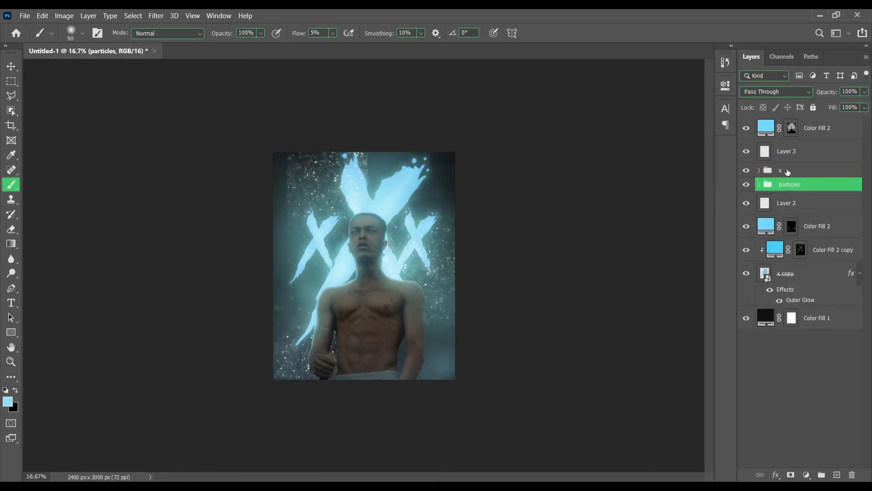
# - Add a Levels adjustment clipped to the particles group and lower its highlight input to brighten the particles
pyautogui.click(807, 475)
pyautogui.click(799, 319)
pyautogui.click(628, 274)
pyautogui.moveTo(698, 234); pyautogui.dragTo(678, 236)
pyautogui.click(698, 82)
# - Stretch the particles group slightly wider past the poster's right edge and nudge it down
pyautogui.click(803, 209)
pyautogui.hotkey('ctrl', 't')
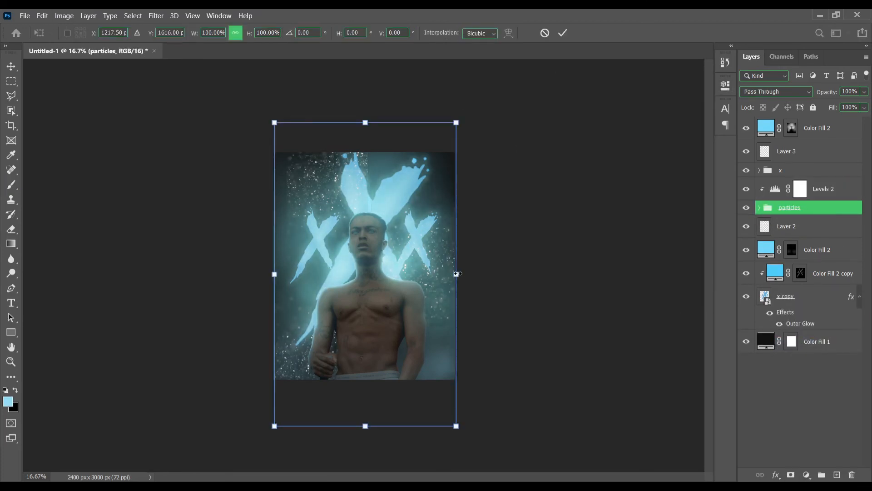
pyautogui.moveTo(457, 273); pyautogui.dragTo(468, 273)
pyautogui.moveTo(425, 236); pyautogui.dragTo(427, 243)
pyautogui.click(563, 33)
# - Add a layer mask to the particles group and fade the particles around the man and letters with a large soft low-flow brush
pyautogui.click(791, 475)
pyautogui.moveTo(346, 226)
pyautogui.mouseDown()
pyautogui.moveTo(411, 226)
pyautogui.moveTo(386, 226)
pyautogui.mouseUp()
pyautogui.moveTo(300, 34); pyautogui.dragTo(312, 39)
pyautogui.click(450, 265)
pyautogui.press('x')
pyautogui.moveTo(470, 289)
pyautogui.mouseDown()
pyautogui.moveTo(442, 273)
pyautogui.moveTo(452, 256)
pyautogui.moveTo(325, 159)
pyautogui.moveTo(347, 227)
pyautogui.moveTo(352, 311)
pyautogui.moveTo(307, 383)
pyautogui.moveTo(420, 300)
pyautogui.moveTo(300, 362)
pyautogui.moveTo(300, 178)
pyautogui.moveTo(449, 211)
pyautogui.moveTo(410, 346)
pyautogui.moveTo(322, 285)
pyautogui.moveTo(430, 208)
pyautogui.moveTo(360, 306)
pyautogui.moveTo(325, 123)
pyautogui.mouseUp()
pyautogui.moveTo(301, 35); pyautogui.dragTo(290, 35)
pyautogui.press('x')
pyautogui.hotkey('ctrl', '0')
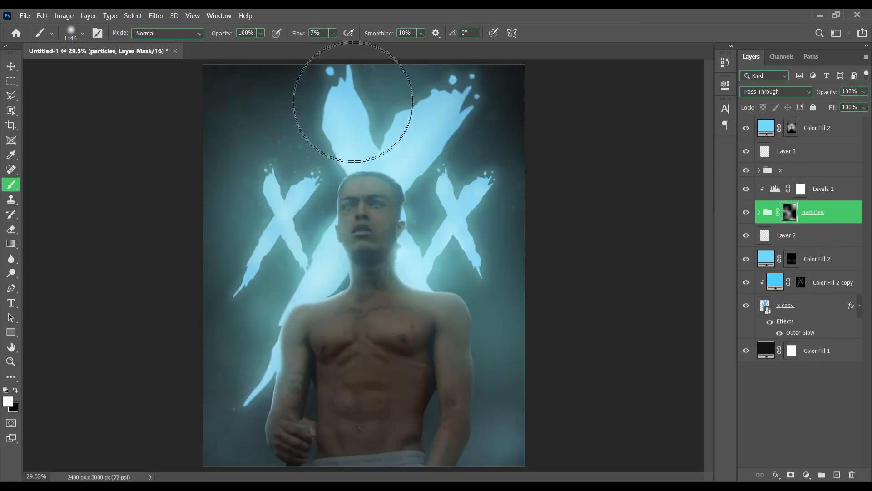
# - Refine the particles group mask with black and a 700 px brush beside the man's shoulder on the poster's right half
pyautogui.press('x')
pyautogui.press('[')
pyautogui.press('[')
pyautogui.press('[')
pyautogui.press('[')
pyautogui.press('[')
pyautogui.scroll(-8, 378, 355)
pyautogui.scroll(4, 389, 301)
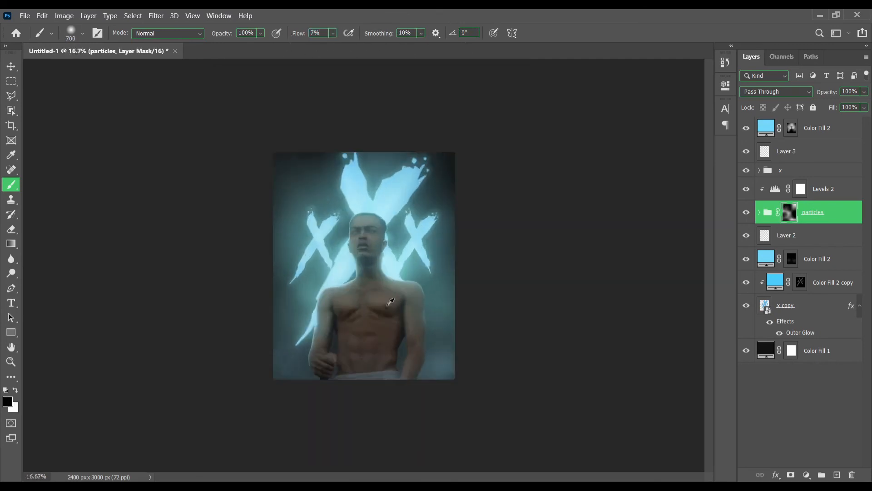
pyautogui.scroll(-1, 403, 312)
pyautogui.moveTo(413, 307)
pyautogui.mouseDown()
pyautogui.moveTo(437, 301)
pyautogui.moveTo(432, 315)
pyautogui.mouseUp()
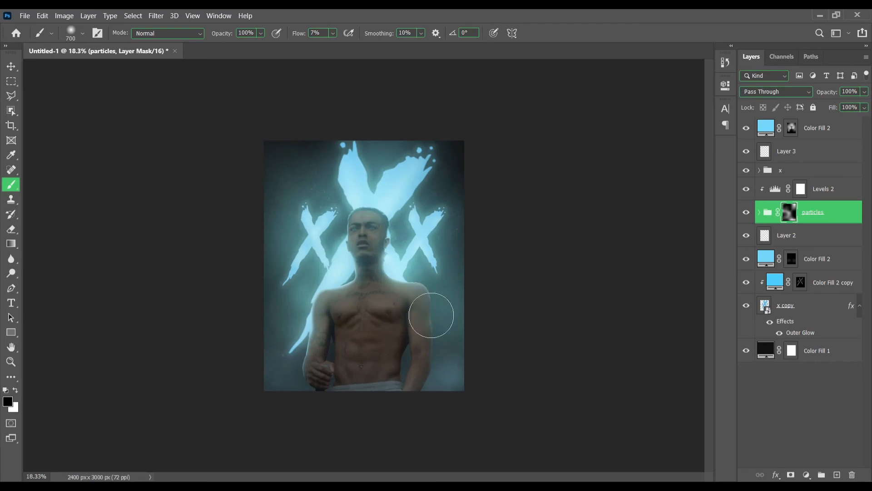
# - Add a Vibrance adjustment clipped to the x group, set its saturation to -3 and compare the image with and without it
pyautogui.click(812, 157)
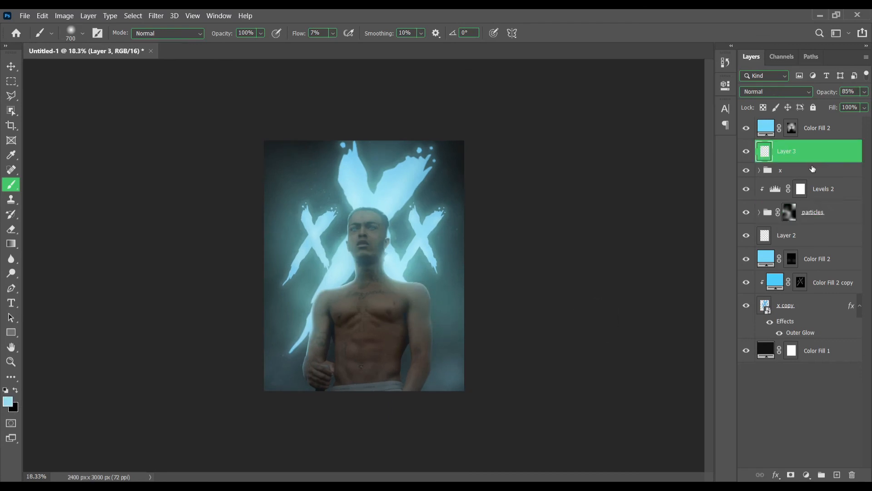
pyautogui.click(807, 475)
pyautogui.click(815, 171)
pyautogui.click(807, 475)
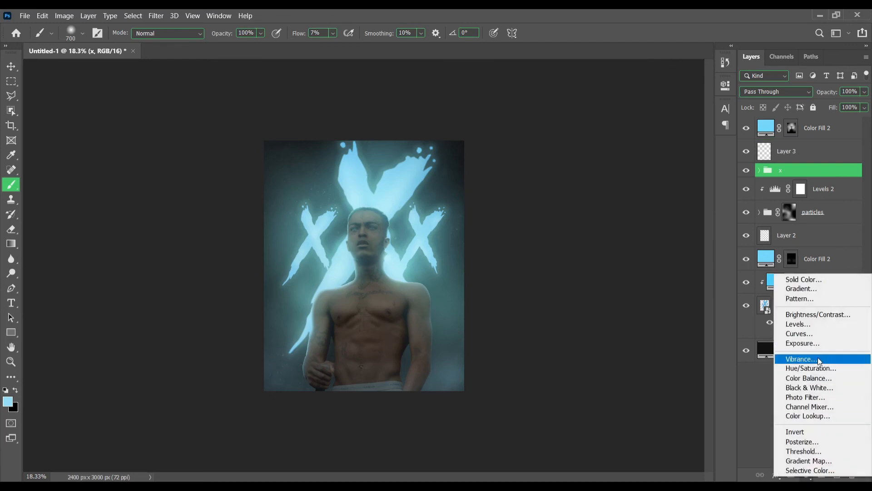
pyautogui.click(820, 360)
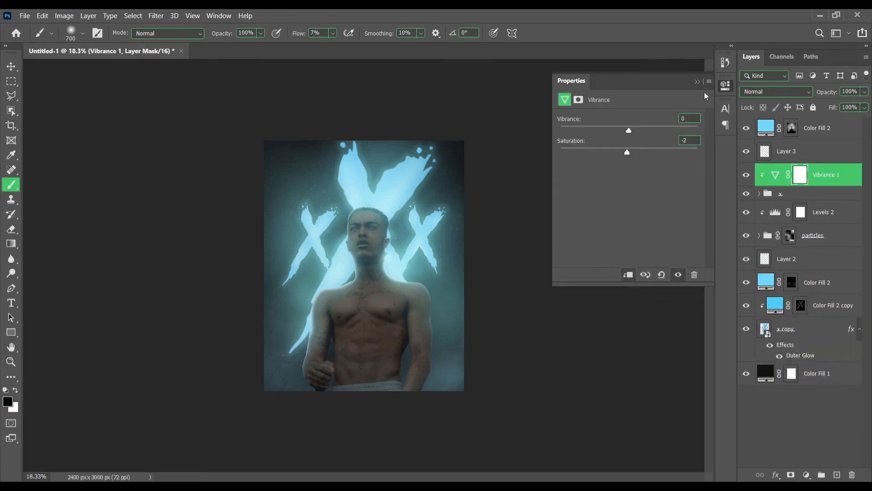
pyautogui.click(775, 175)
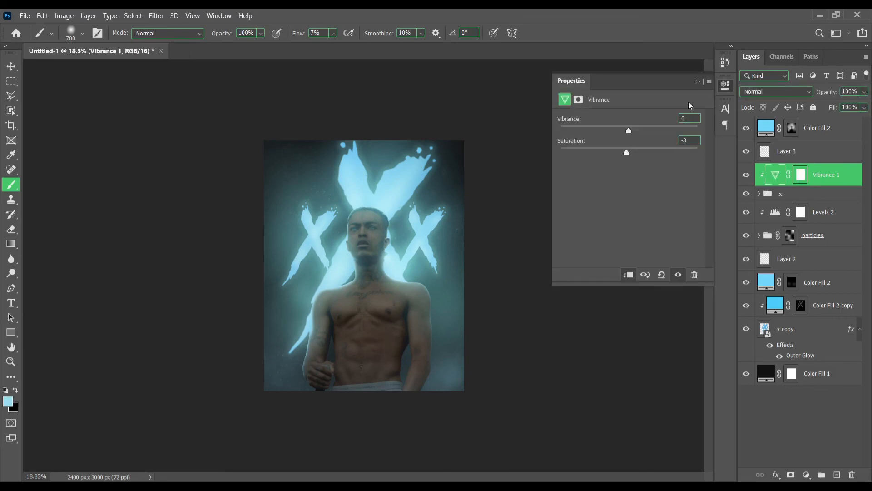
pyautogui.click(698, 82)
pyautogui.click(746, 177)
pyautogui.click(746, 176)
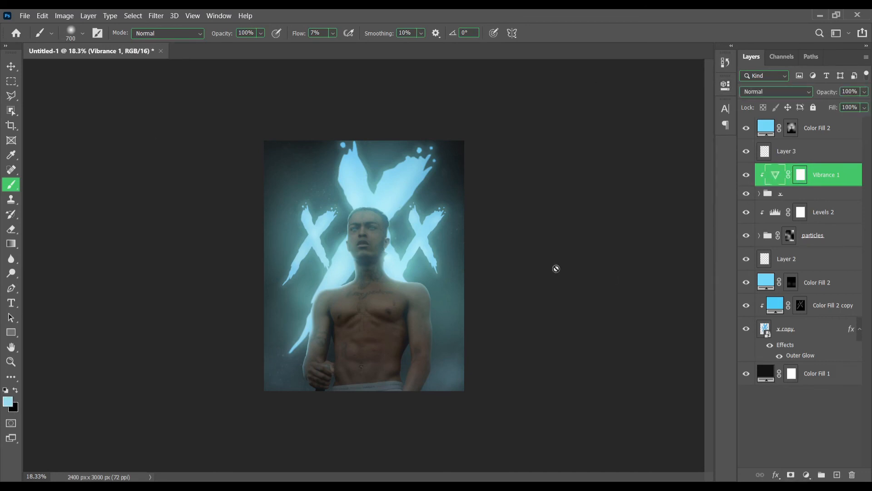
# - Stamp all visible layers into a new layer above the topmost Color Fill 2 and convert it to a smart object
pyautogui.click(821, 129)
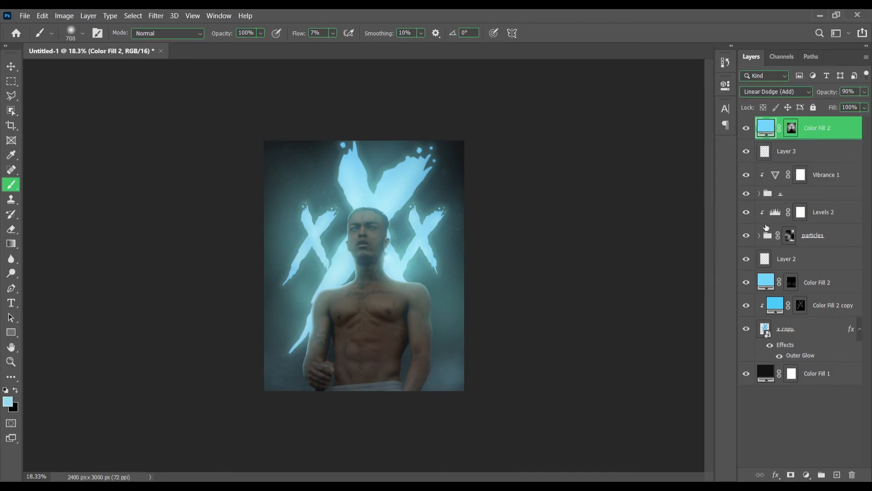
pyautogui.hotkey('ctrl', 'shift', 'alt', 'e')
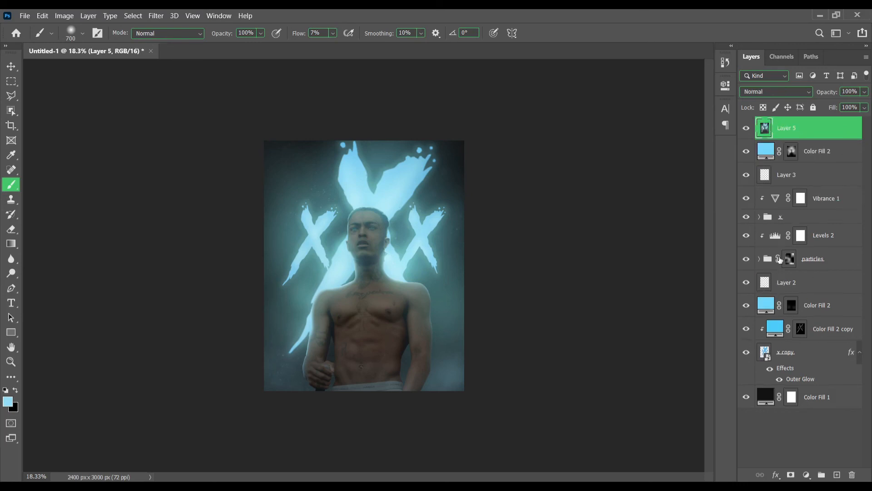
pyautogui.rightClick(795, 128)
pyautogui.click(695, 162)
# - In Camera Raw Filter, set exposure +0.20, contrast +11, highlights +6, shadows -14, whites -17, blacks -10, texture +9, clarity +12 and dehaze -4
pyautogui.click(156, 15)
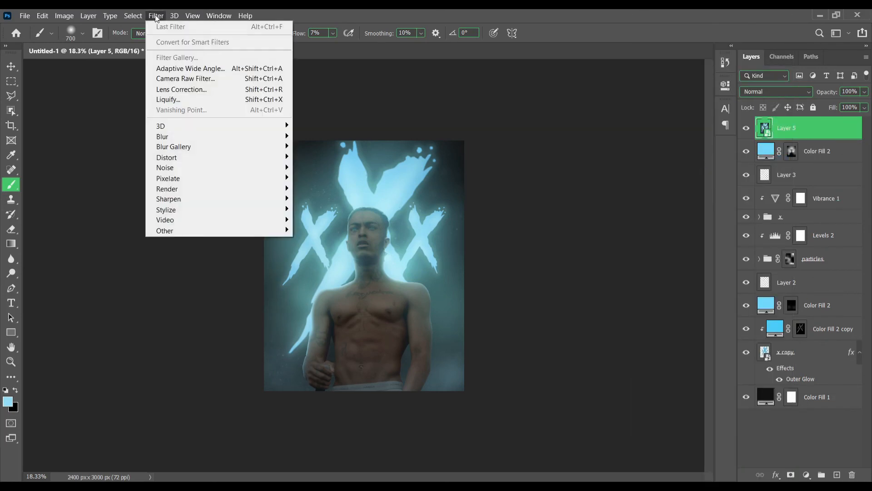
pyautogui.click(195, 74)
pyautogui.click(617, 152)
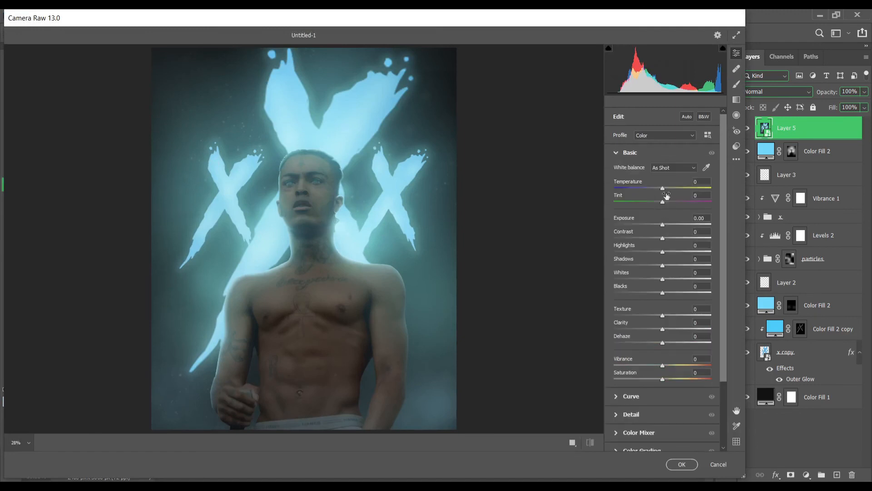
pyautogui.moveTo(661, 228); pyautogui.dragTo(666, 255)
pyautogui.moveTo(662, 267); pyautogui.dragTo(656, 267)
pyautogui.moveTo(662, 281)
pyautogui.mouseDown()
pyautogui.moveTo(646, 294)
pyautogui.moveTo(656, 296)
pyautogui.mouseUp()
pyautogui.moveTo(670, 327); pyautogui.dragTo(662, 350)
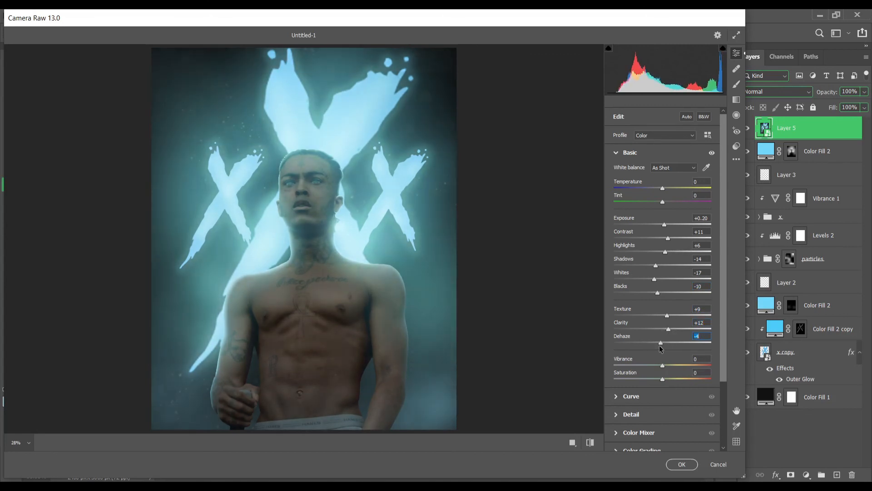
# - Reshape the Camera Raw tone curve in its shadows and highlights, and open the Detail settings
pyautogui.click(632, 395)
pyautogui.moveTo(631, 278); pyautogui.dragTo(637, 275)
pyautogui.moveTo(613, 298); pyautogui.dragTo(639, 275)
pyautogui.moveTo(686, 227); pyautogui.dragTo(687, 221)
pyautogui.click(615, 350)
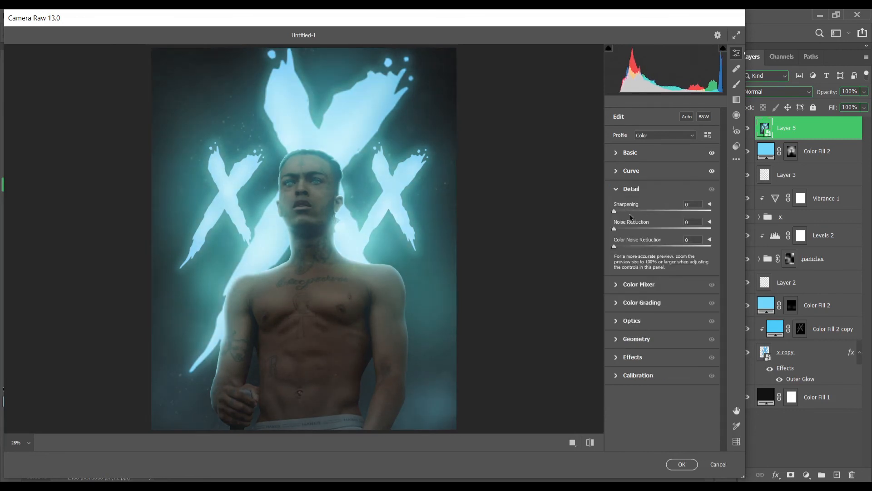
# - In Color Mixer, set hue aquas -3, blues -13; saturation reds +4, oranges +5, greens +5, aquas +6; and lower the aquas luminance
pyautogui.click(616, 283)
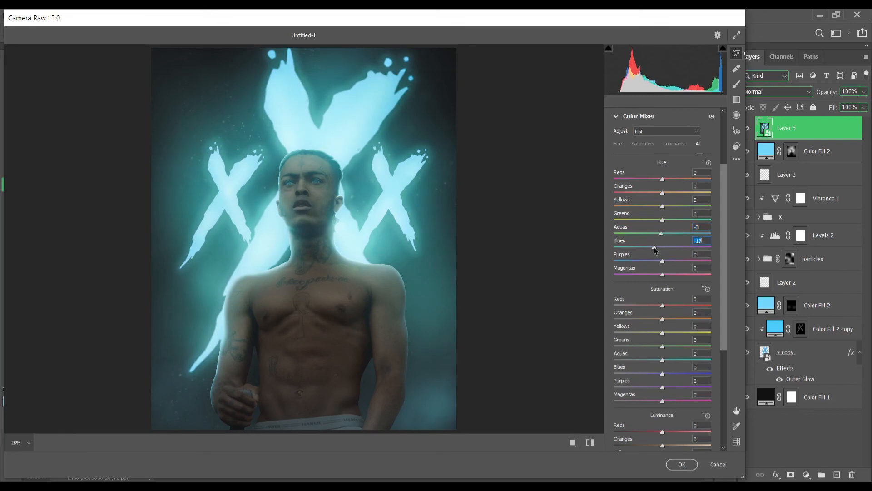
pyautogui.moveTo(668, 309); pyautogui.dragTo(667, 309)
pyautogui.scroll(-1, 665, 309)
pyautogui.moveTo(663, 320); pyautogui.dragTo(666, 317)
pyautogui.moveTo(663, 304); pyautogui.dragTo(666, 303)
pyautogui.scroll(-1, 666, 304)
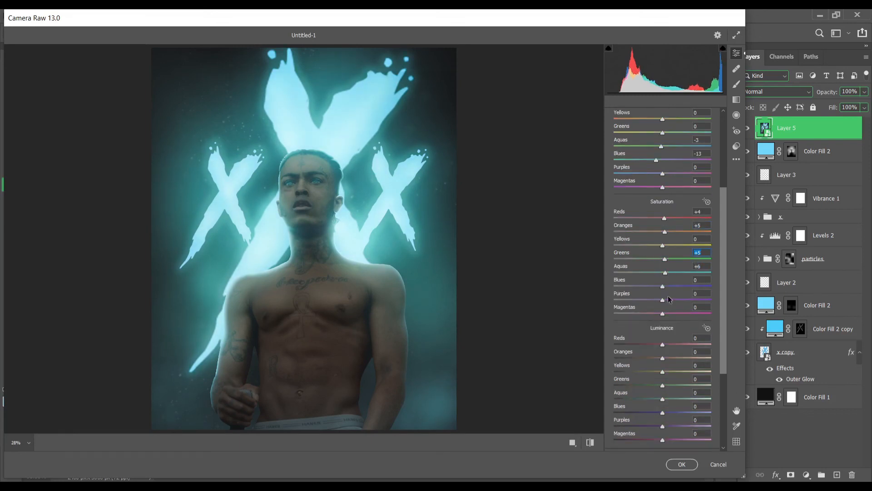
pyautogui.moveTo(663, 399); pyautogui.dragTo(654, 398)
pyautogui.scroll(-2, 665, 364)
# - Use Color Grading to tint the shadows, midtones and highlights green, with blending 57 and balance +19
pyautogui.click(666, 370)
pyautogui.moveTo(633, 361)
pyautogui.mouseDown()
pyautogui.moveTo(620, 372)
pyautogui.moveTo(632, 363)
pyautogui.mouseUp()
pyautogui.doubleClick(615, 377)
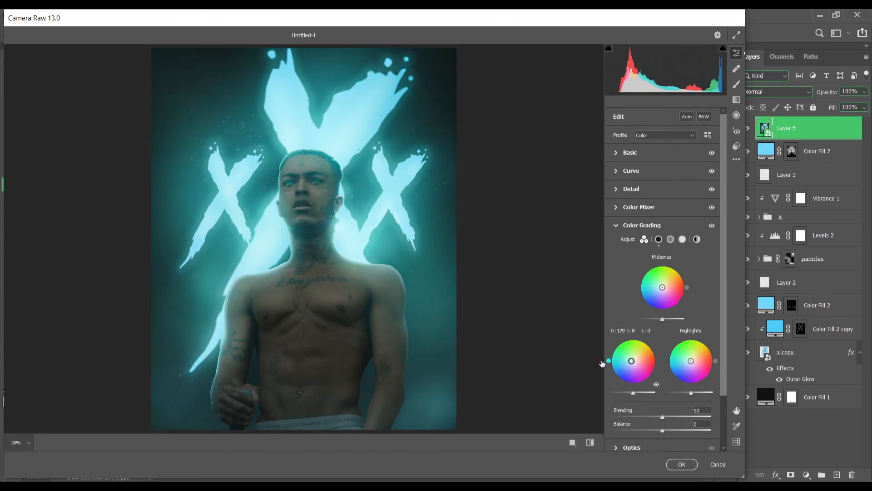
pyautogui.moveTo(691, 361)
pyautogui.mouseDown()
pyautogui.moveTo(675, 353)
pyautogui.moveTo(692, 350)
pyautogui.mouseUp()
pyautogui.click(688, 297)
pyautogui.moveTo(666, 286)
pyautogui.mouseDown()
pyautogui.moveTo(643, 272)
pyautogui.moveTo(622, 279)
pyautogui.moveTo(645, 270)
pyautogui.mouseUp()
pyautogui.scroll(-3, 656, 362)
pyautogui.moveTo(663, 370); pyautogui.dragTo(670, 371)
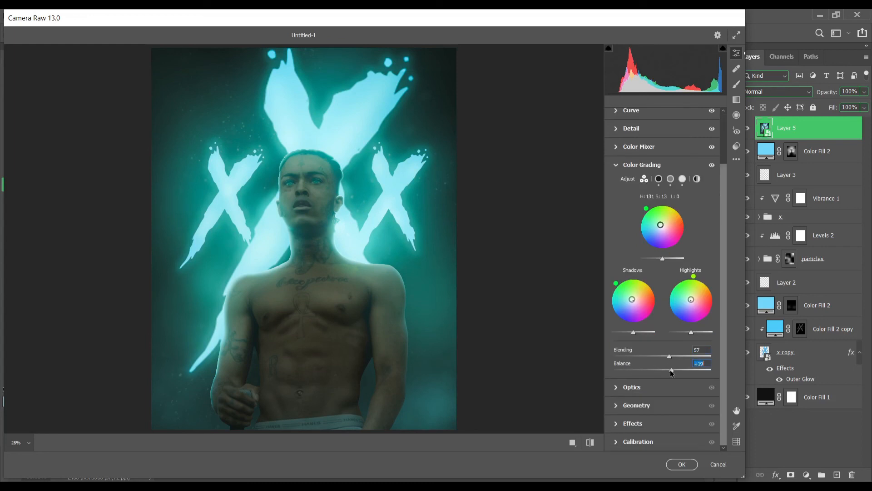
# - Darken the poster's edges using the Camera Raw Optics and Effects settings
pyautogui.click(633, 387)
pyautogui.moveTo(662, 283); pyautogui.dragTo(619, 303)
pyautogui.click(636, 323)
pyautogui.click(633, 333)
# - Adjust the blue primary in the Camera Raw Calibration settings
pyautogui.click(638, 336)
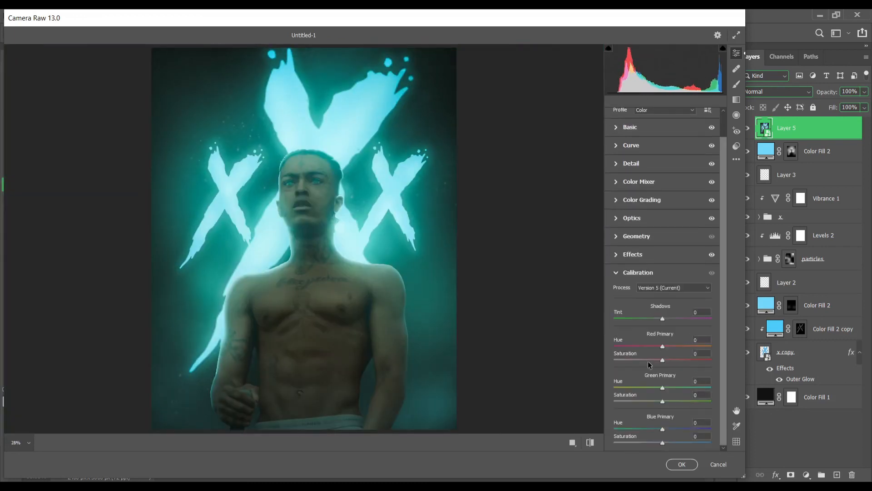
pyautogui.moveTo(663, 429)
pyautogui.mouseDown()
pyautogui.moveTo(603, 431)
pyautogui.moveTo(724, 434)
pyautogui.moveTo(618, 432)
pyautogui.moveTo(663, 435)
pyautogui.mouseUp()
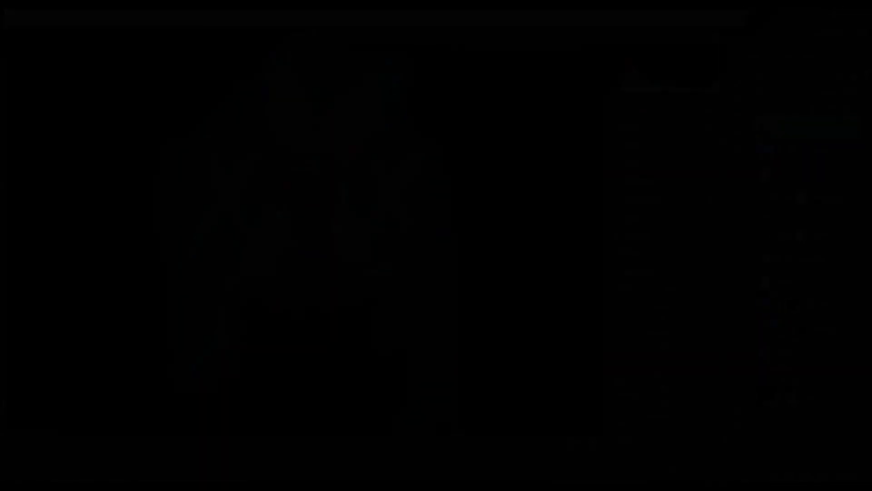